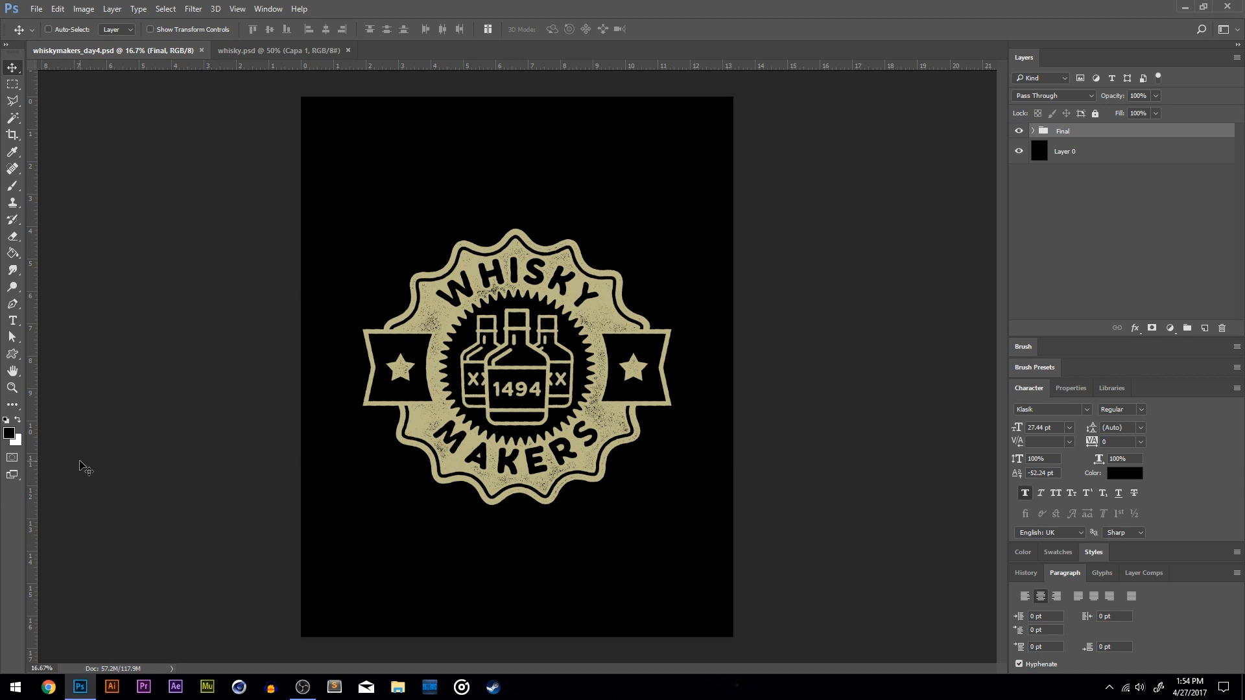
Check the width, height and resolution settings for a new document without creating one.
{"action": "left_click", "coordinate": [37, 9]}
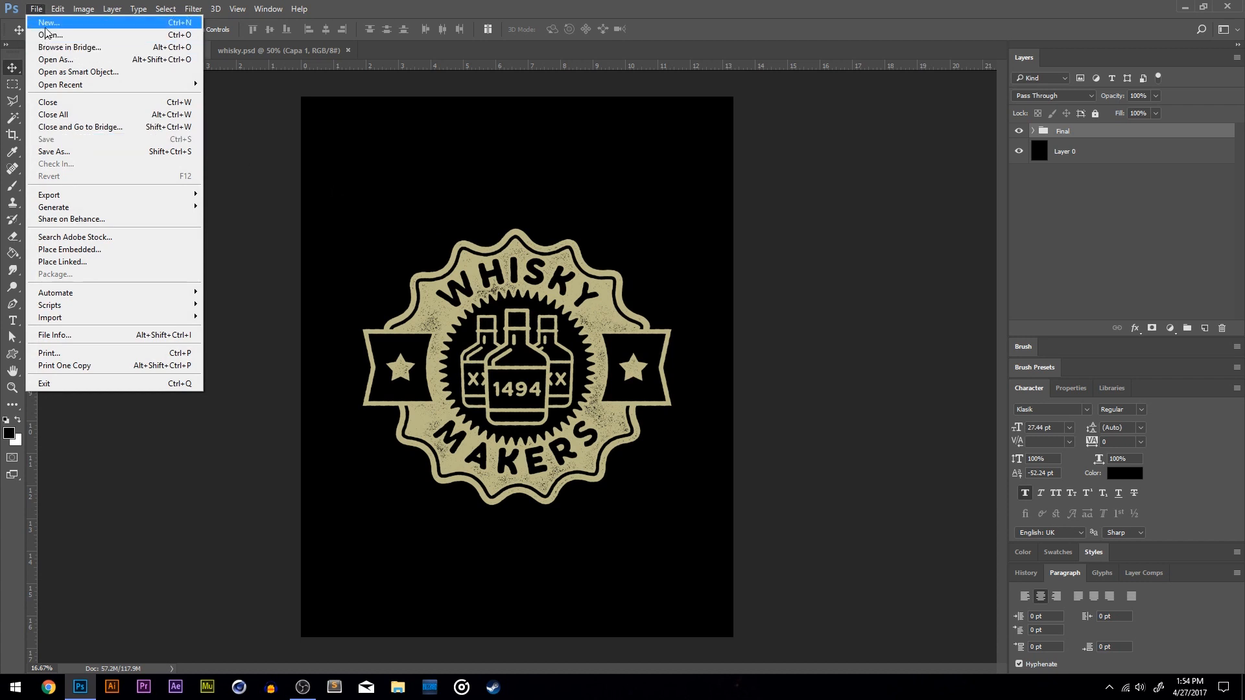
{"action": "left_click", "coordinate": [65, 34]}
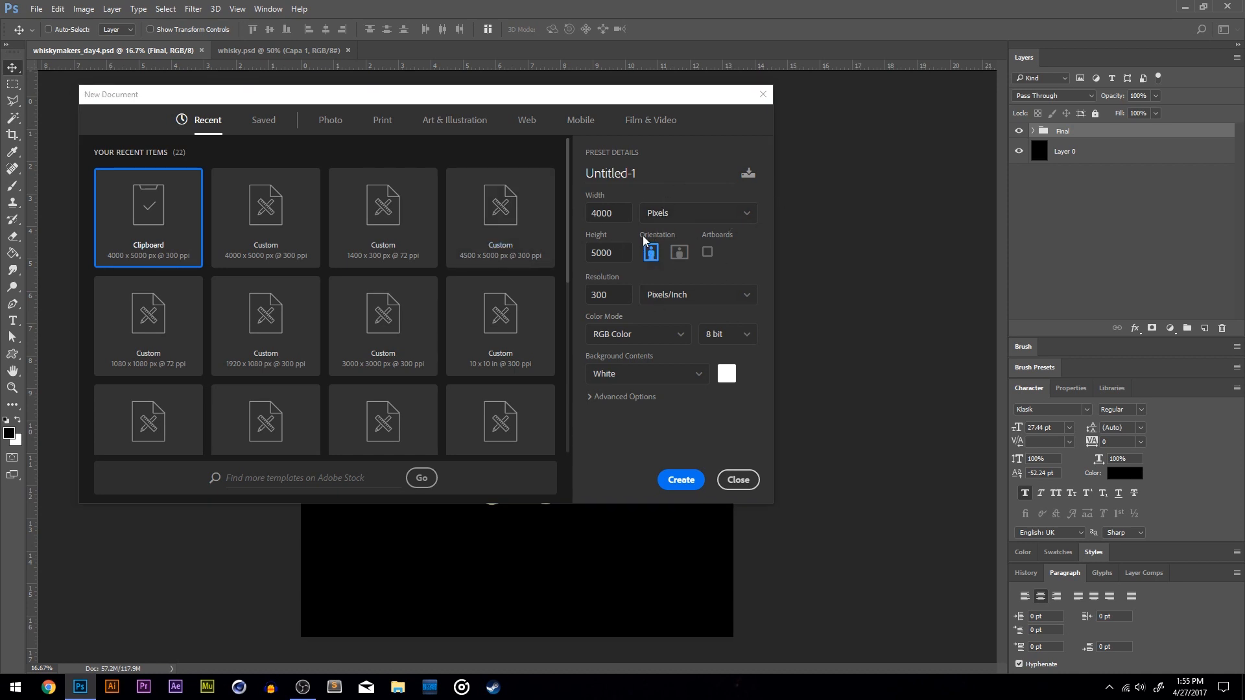
{"action": "left_click_drag", "start_coordinate": [612, 296], "coordinate": [550, 300]}
{"action": "left_click", "coordinate": [618, 289]}
{"action": "left_click", "coordinate": [738, 480]}
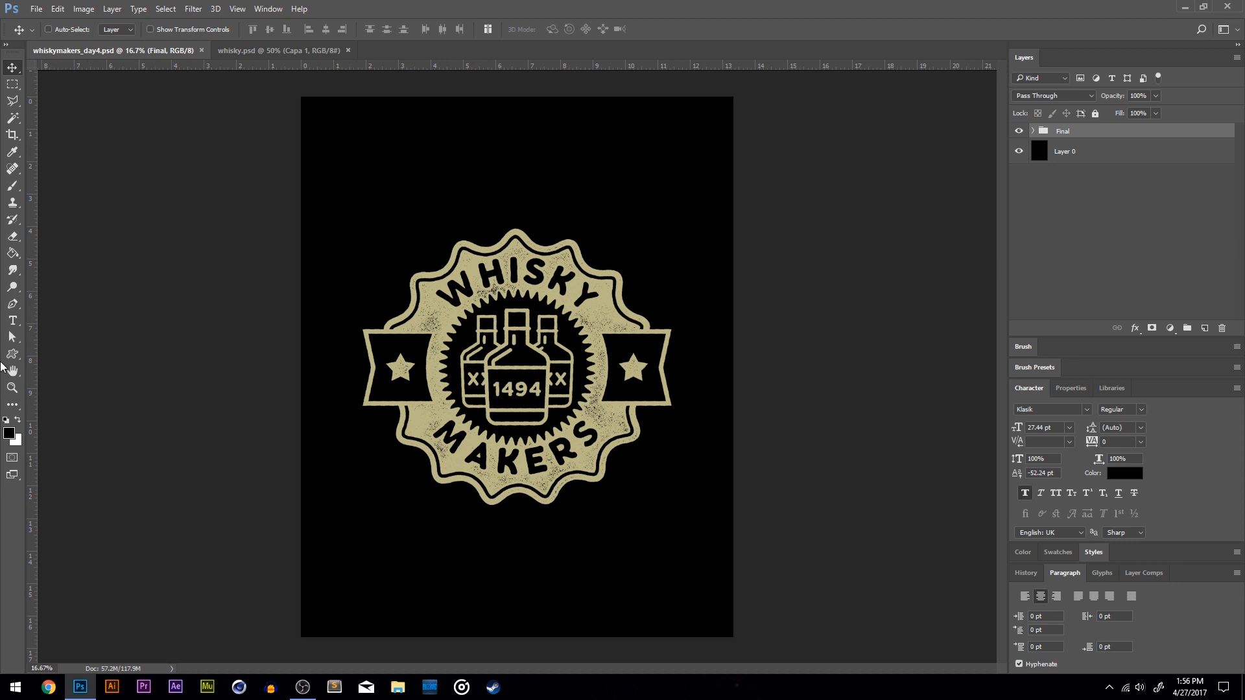
Hide the Final group and add a new layer group named Design.
{"action": "left_click", "coordinate": [1019, 131]}
{"action": "left_click", "coordinate": [1188, 328]}
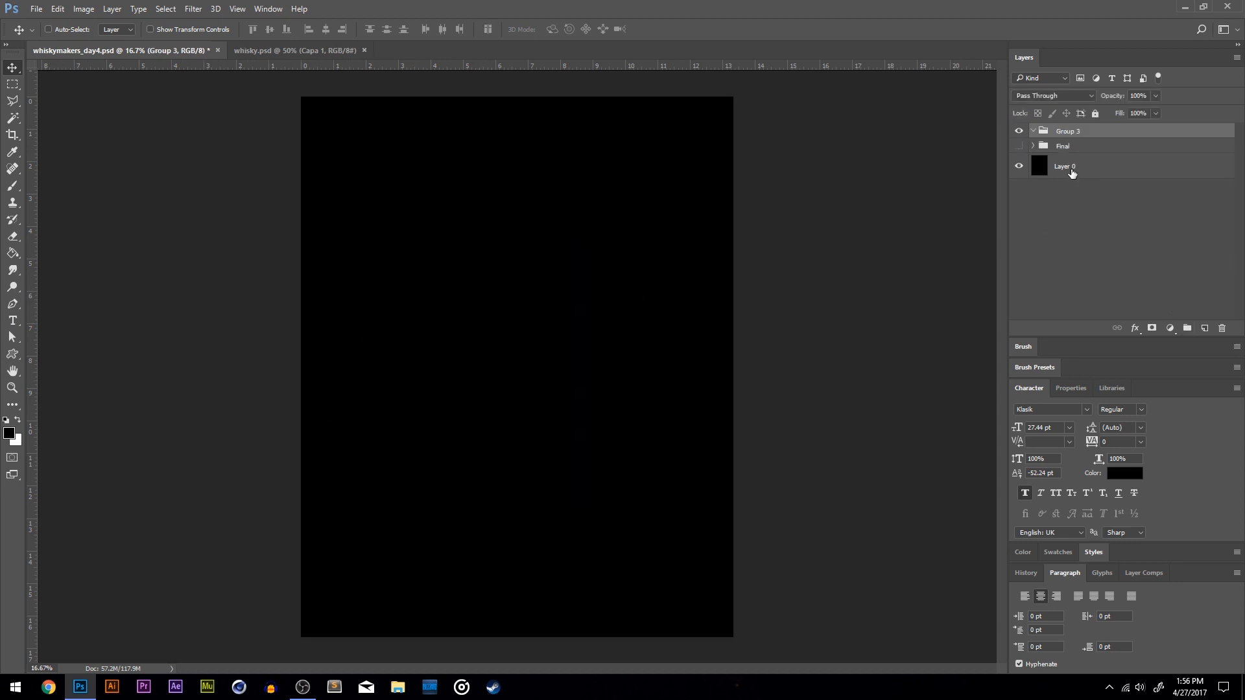
{"action": "double_click", "coordinate": [1068, 131]}
{"action": "type", "text": "Design"}
{"action": "key", "text": "Return"}
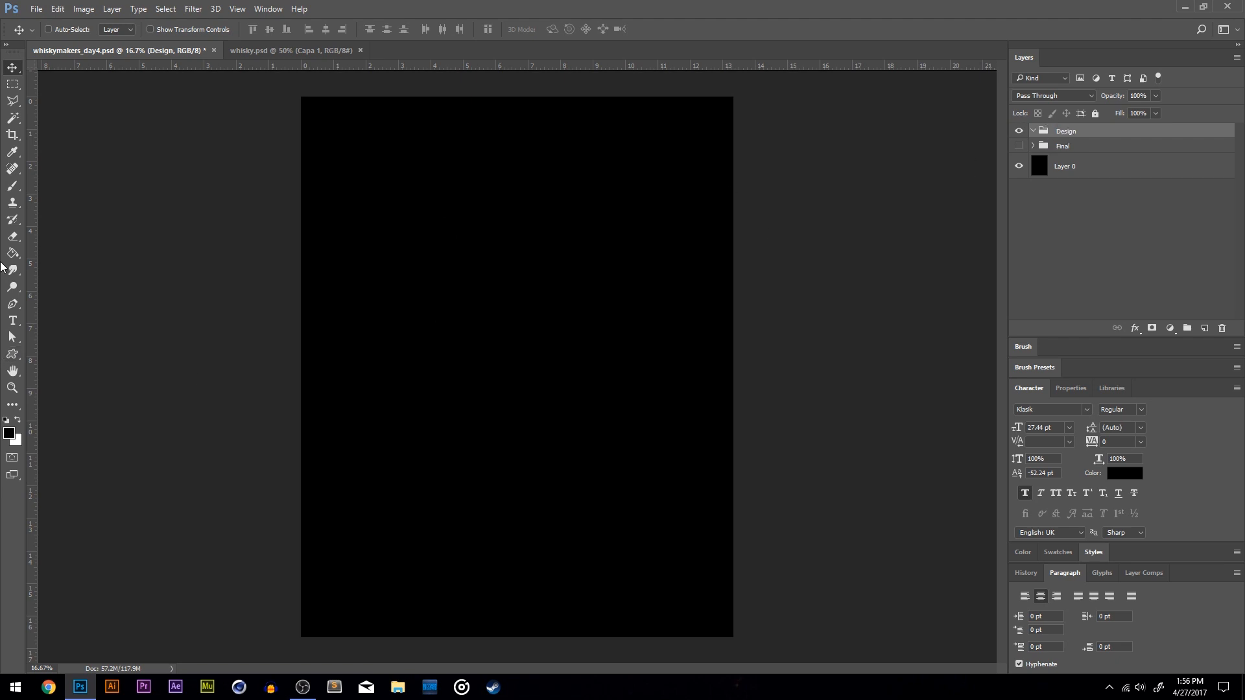
Draw a jagged circular seal about 2449 by 2442 px with the Custom Shape tool and undo it.
{"action": "left_click", "coordinate": [13, 355]}
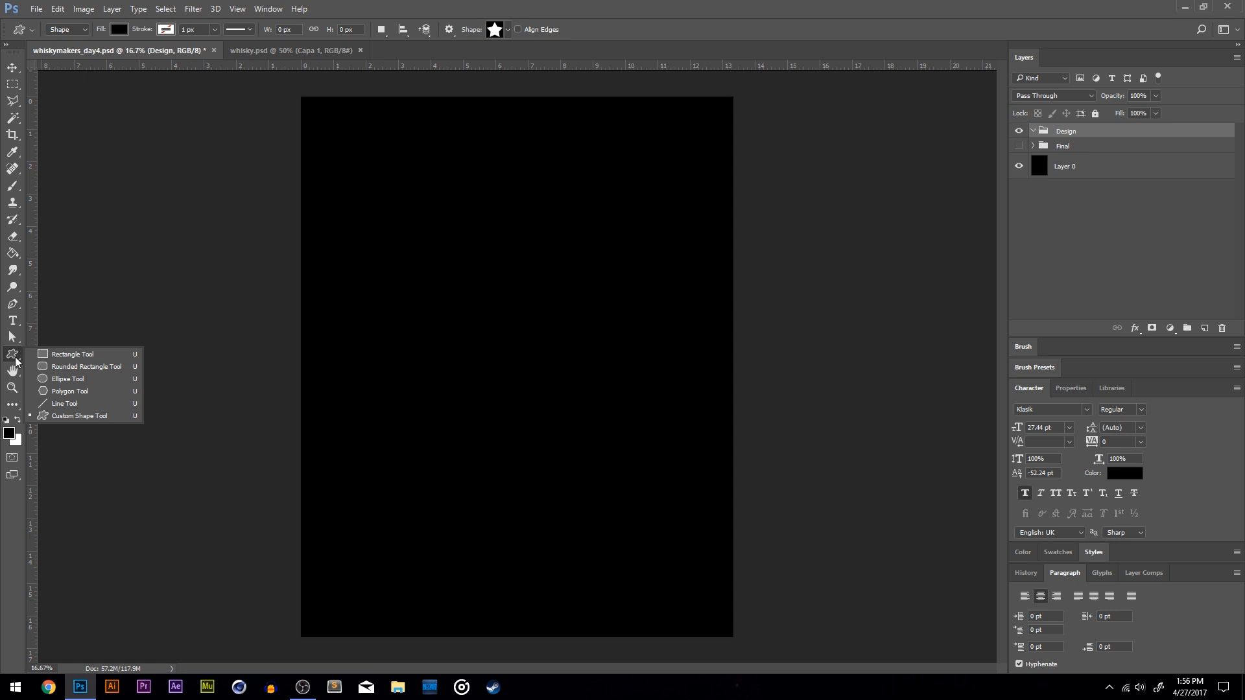
{"action": "left_click", "coordinate": [84, 415]}
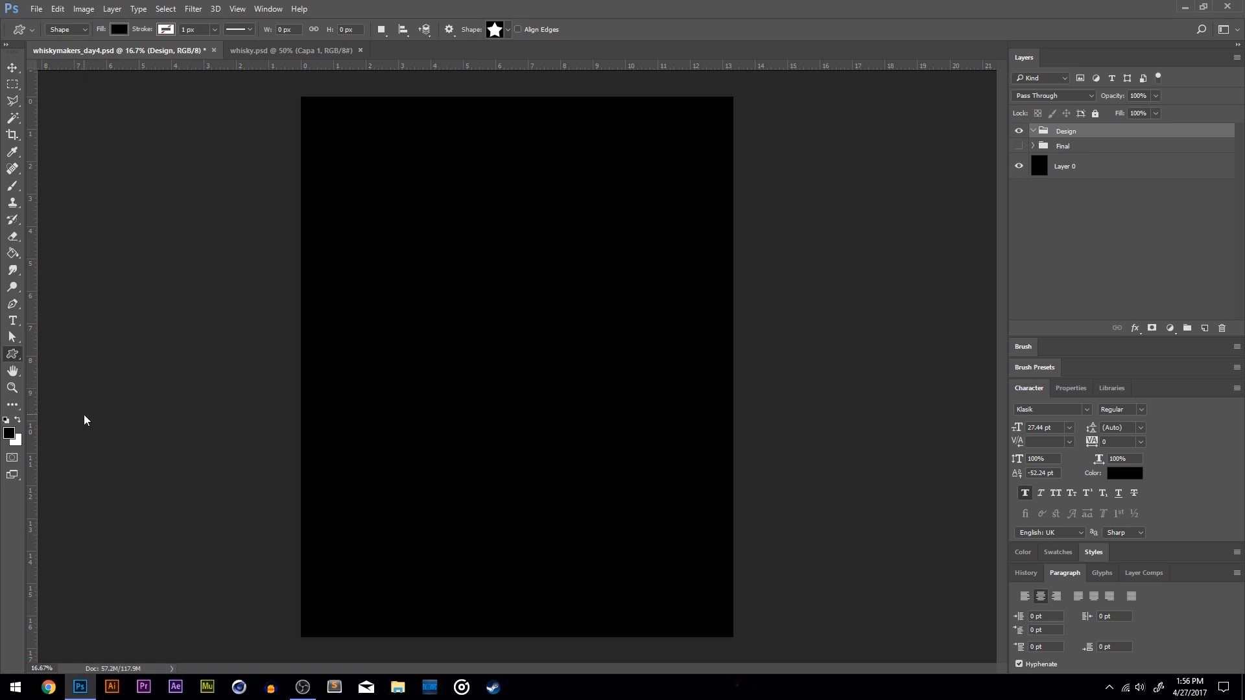
{"action": "left_click", "coordinate": [508, 29]}
{"action": "scroll", "coordinate": [505, 81], "scroll_direction": "down", "scroll_amount": 4}
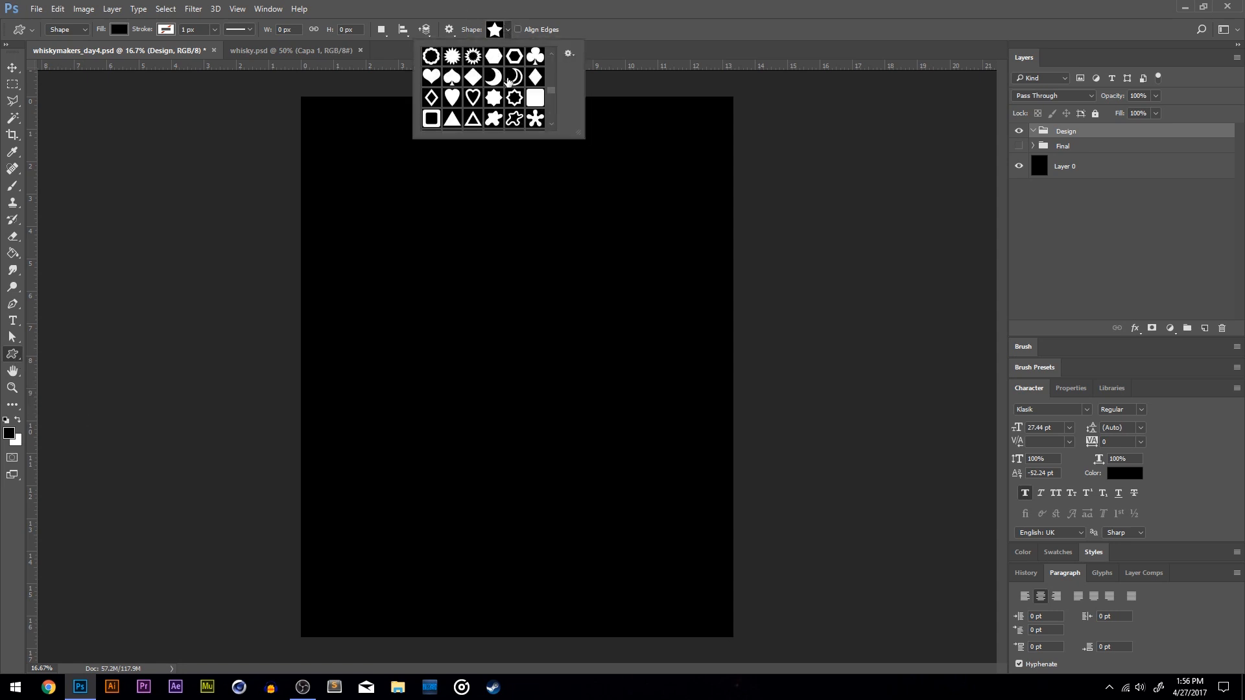
{"action": "scroll", "coordinate": [508, 89], "scroll_direction": "down", "scroll_amount": 10}
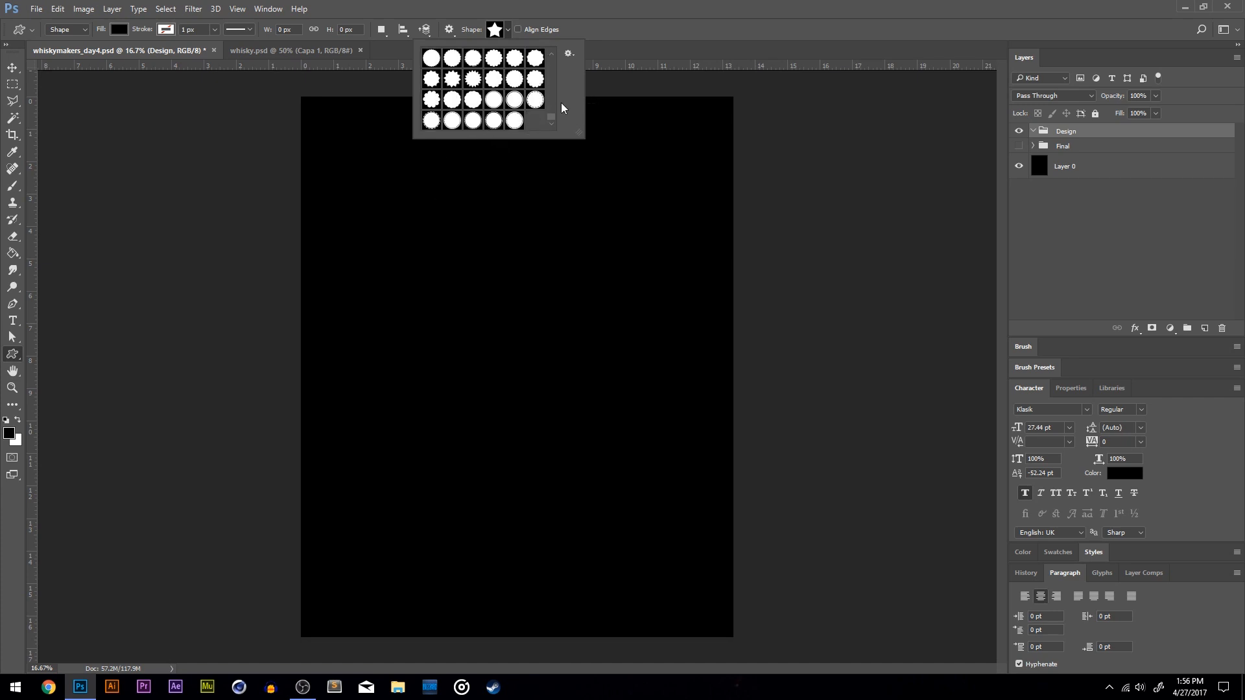
{"action": "scroll", "coordinate": [513, 93], "scroll_direction": "up", "scroll_amount": 1}
{"action": "scroll", "coordinate": [513, 93], "scroll_direction": "up", "scroll_amount": 1}
{"action": "left_click", "coordinate": [515, 64]}
{"action": "scroll", "coordinate": [518, 87], "scroll_direction": "up", "scroll_amount": 1}
{"action": "left_click", "coordinate": [532, 73]}
{"action": "left_click_drag", "start_coordinate": [346, 196], "coordinate": [609, 486]}
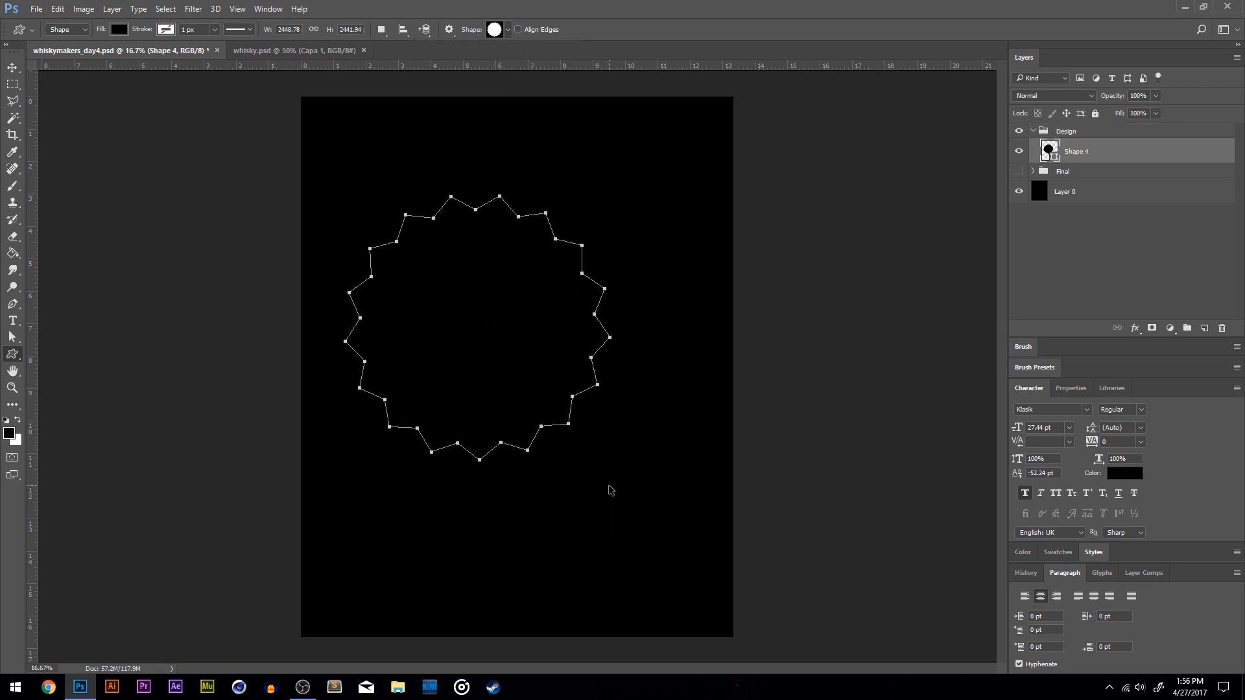
{"action": "key", "text": "ctrl+z"}
Draw a white wavy-edged circular badge as a custom shape in the middle of the canvas, with white as foreground color.
{"action": "left_click", "coordinate": [120, 29]}
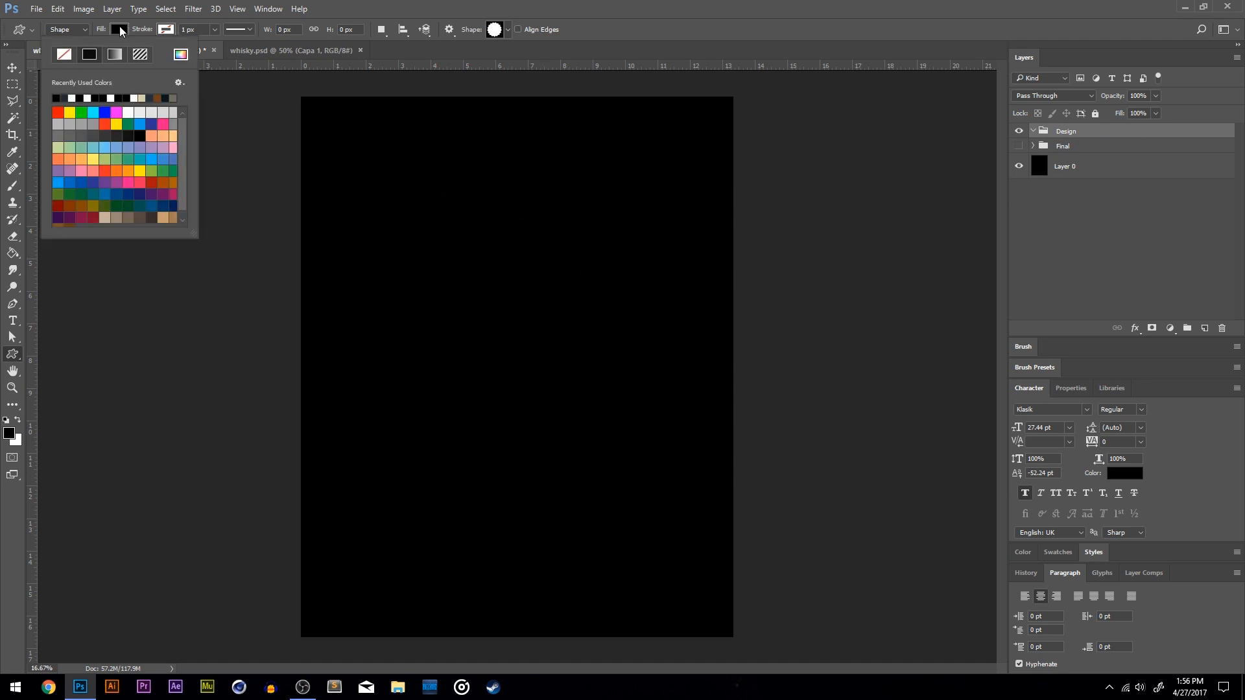
{"action": "left_click", "coordinate": [72, 98]}
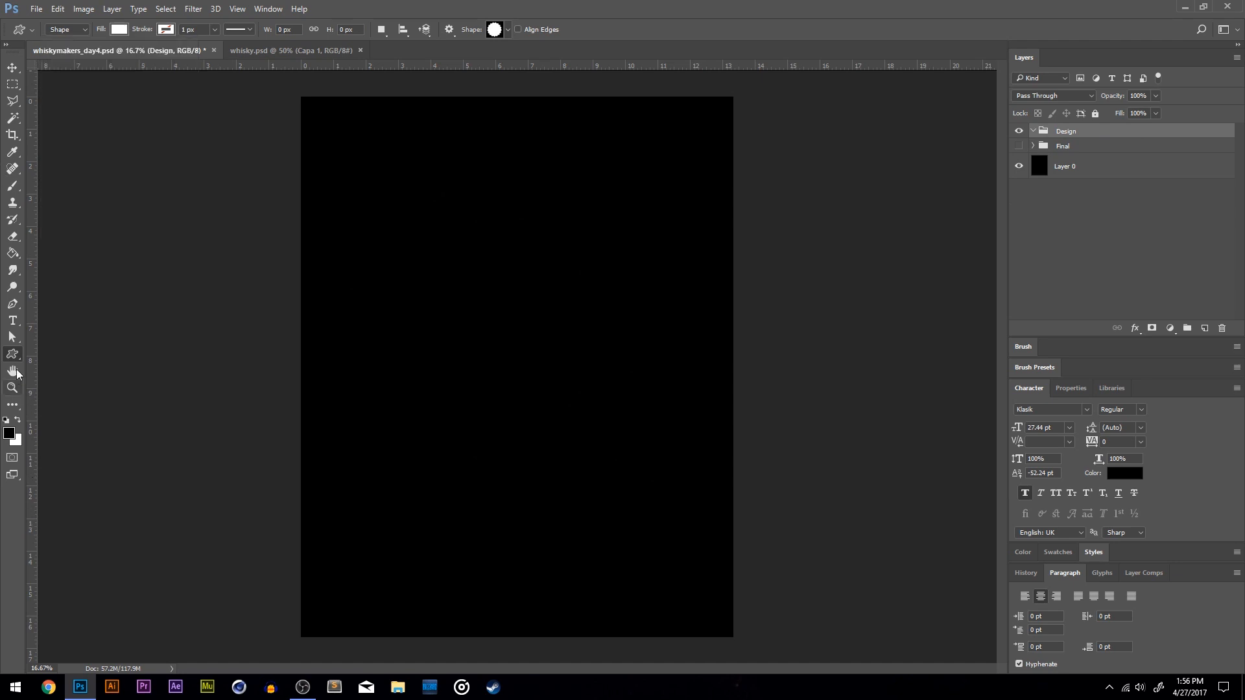
{"action": "left_click", "coordinate": [17, 420]}
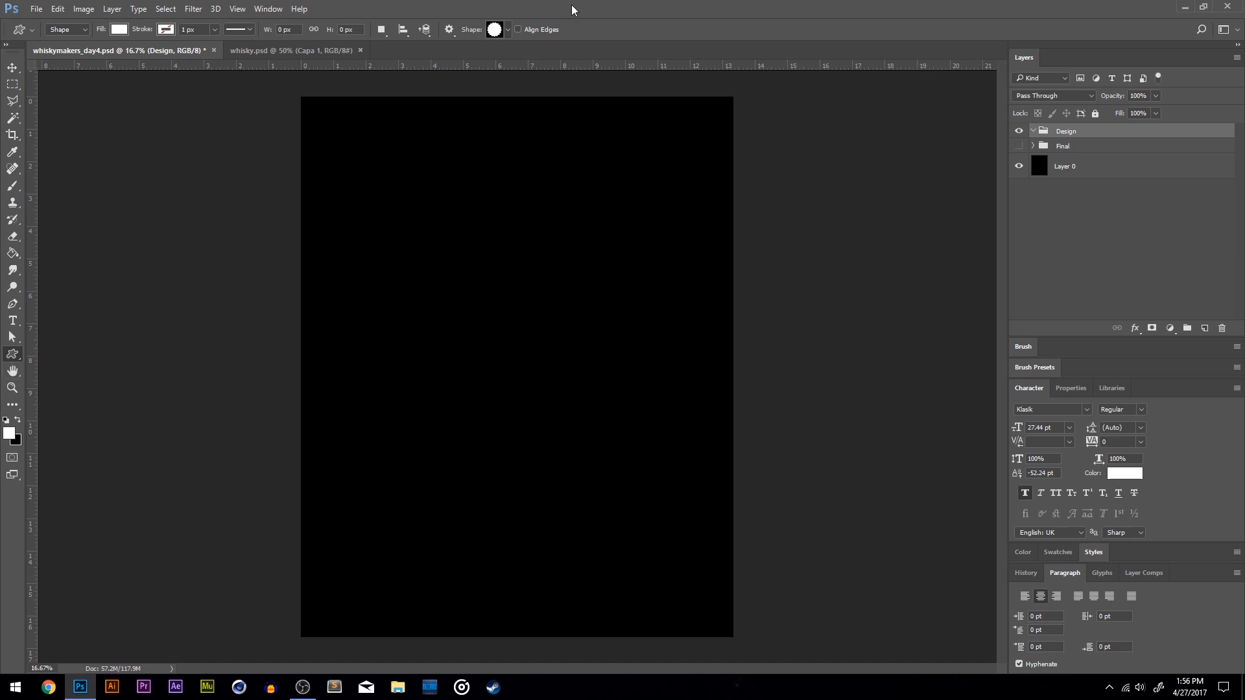
{"action": "left_click", "coordinate": [507, 29]}
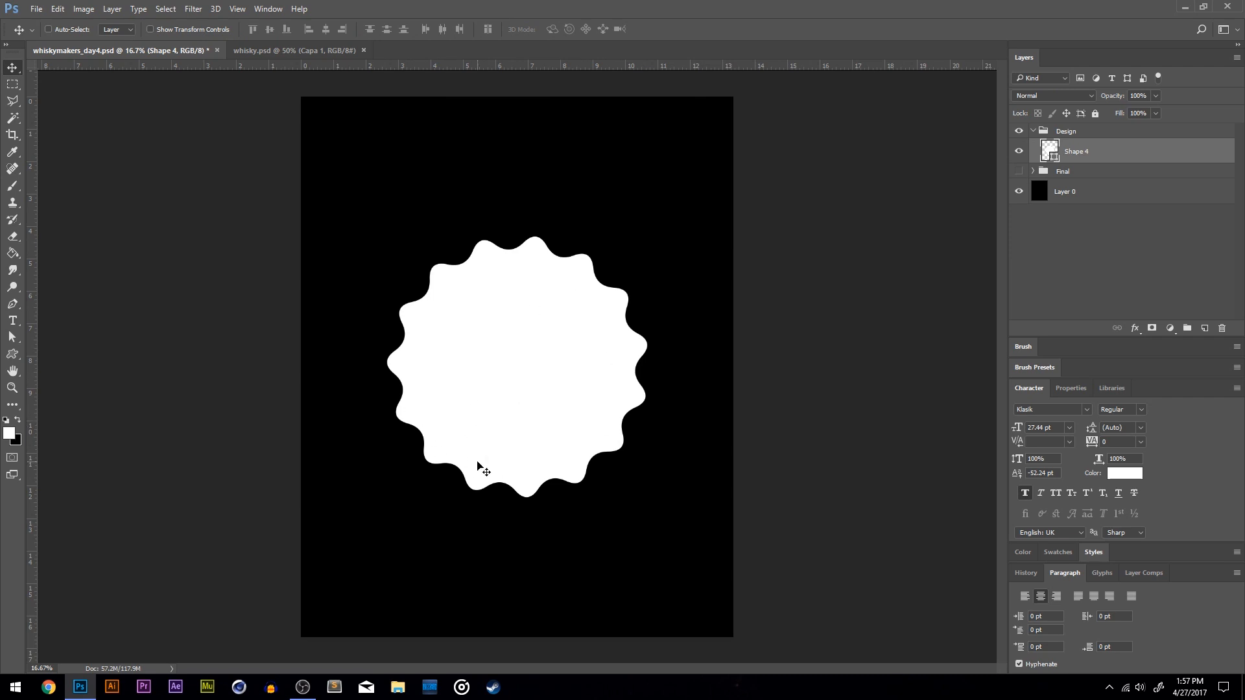
Align the wavy badge shape's vertical center to the whole canvas and clear the selection.
{"action": "key", "text": "ctrl+a"}
{"action": "key", "text": "ctrl+d"}
{"action": "key", "text": "ctrl+a"}
{"action": "left_click", "coordinate": [271, 30]}
{"action": "key", "text": "ctrl+d"}
Rename the wavy shape's layer to badge.
{"action": "double_click", "coordinate": [1088, 153]}
{"action": "type", "text": "badge"}
{"action": "key", "text": "Return"}
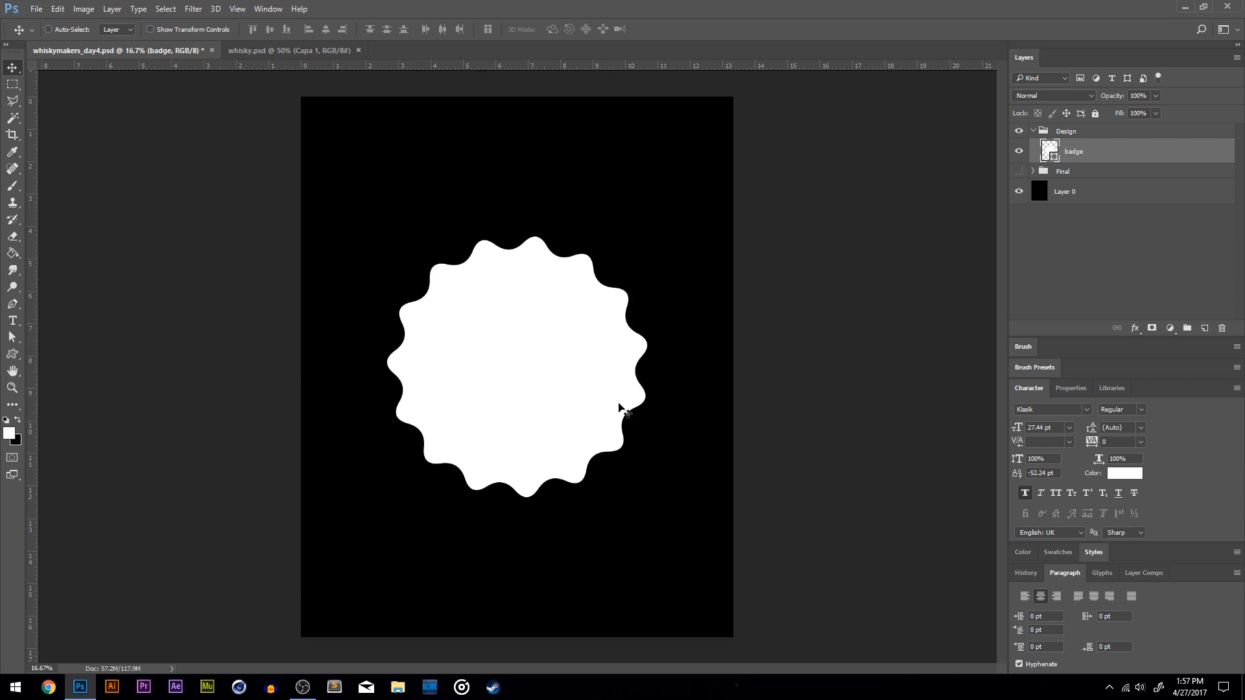
Duplicate the badge layer and rasterize the copy.
{"action": "key", "text": "ctrl"}
{"action": "key", "text": "ctrl+j"}
{"action": "right_click", "coordinate": [1174, 153]}
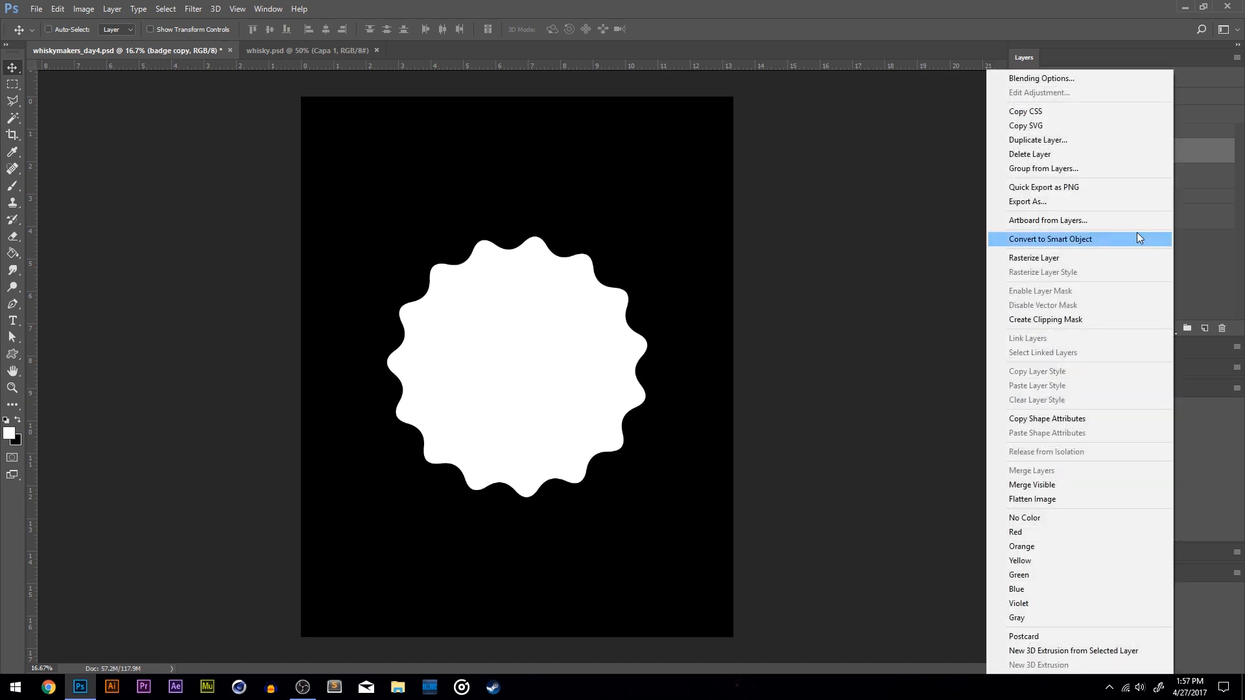
{"action": "left_click", "coordinate": [1100, 258]}
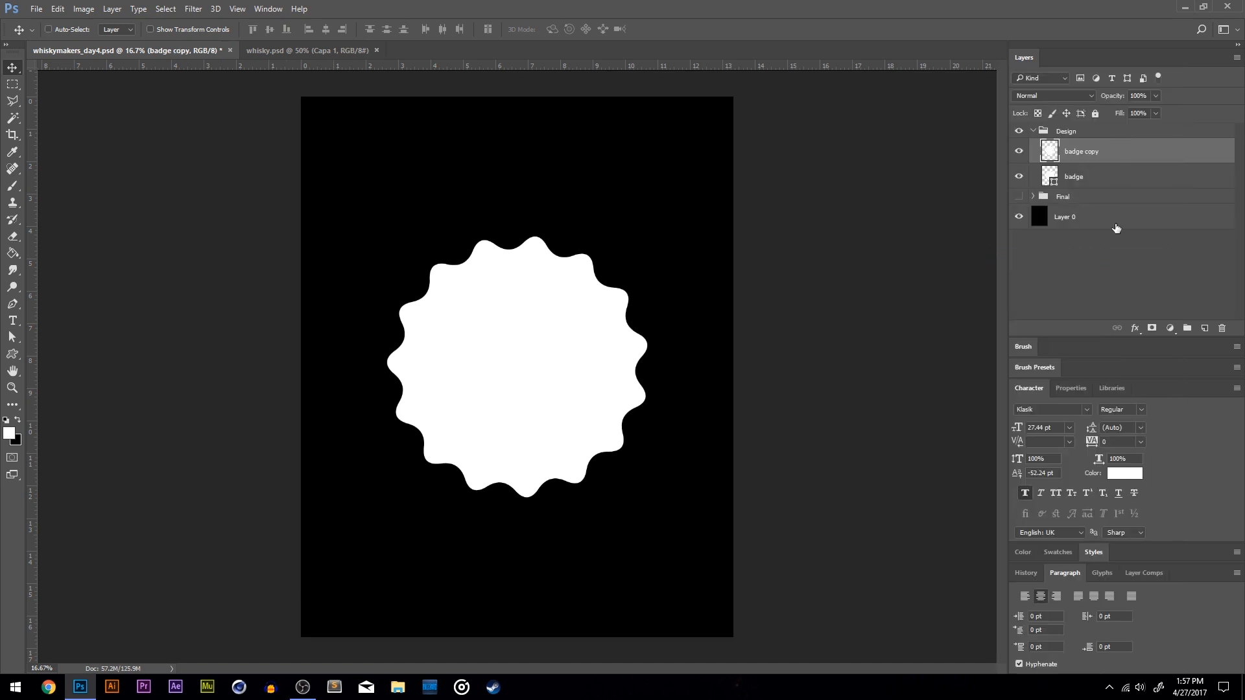
Add a thick dark Stroke effect to the badge copy layer with its position set to Inside.
{"action": "left_click", "coordinate": [1132, 331]}
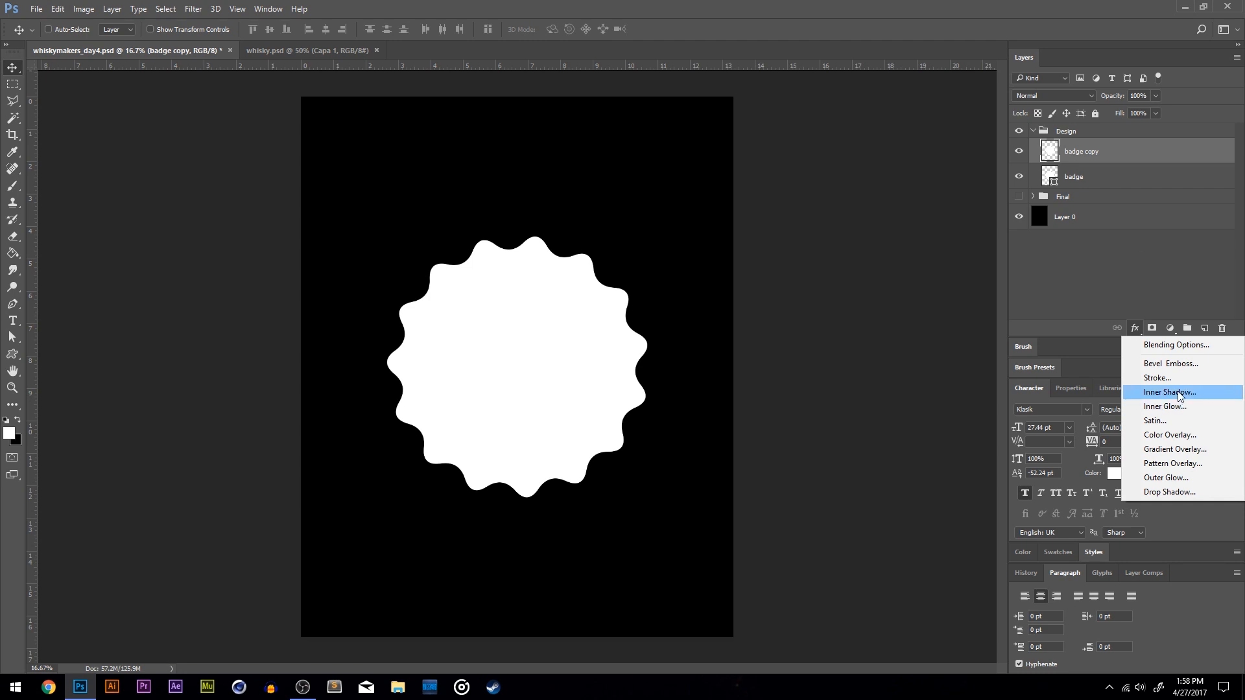
{"action": "left_click", "coordinate": [1158, 378]}
{"action": "left_click", "coordinate": [964, 407]}
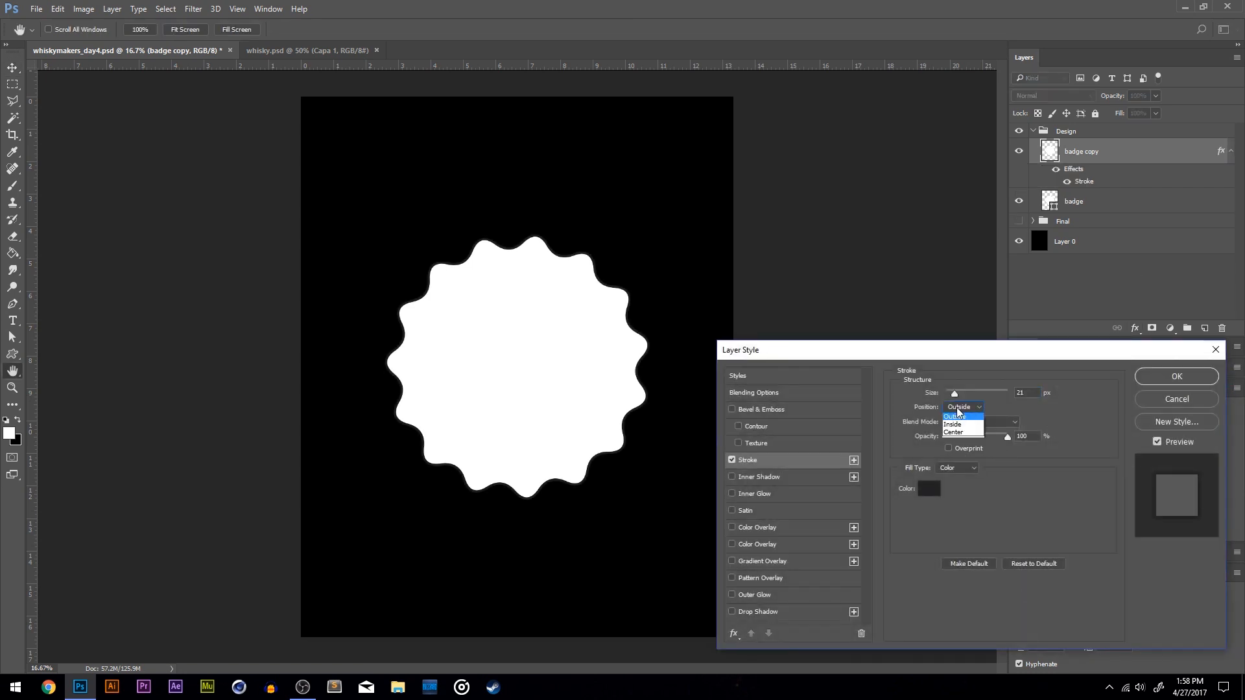
{"action": "left_click", "coordinate": [960, 419]}
{"action": "left_click_drag", "start_coordinate": [956, 396], "coordinate": [964, 395]}
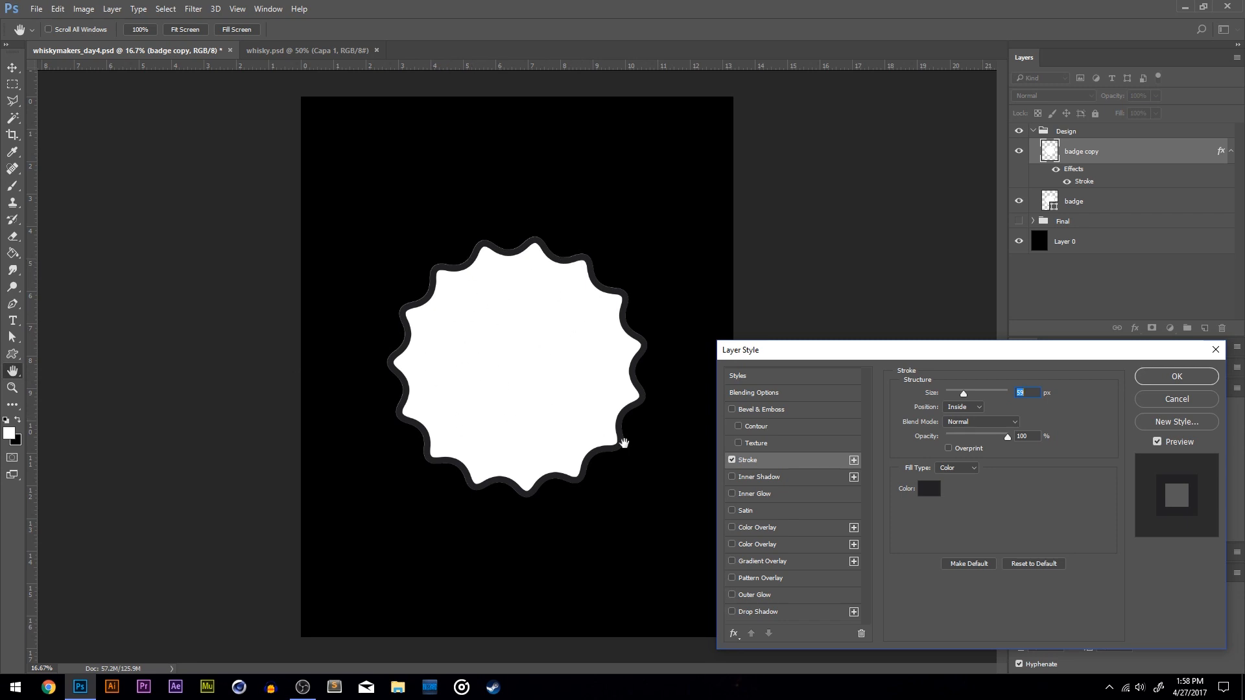
{"action": "left_click", "coordinate": [1175, 376]}
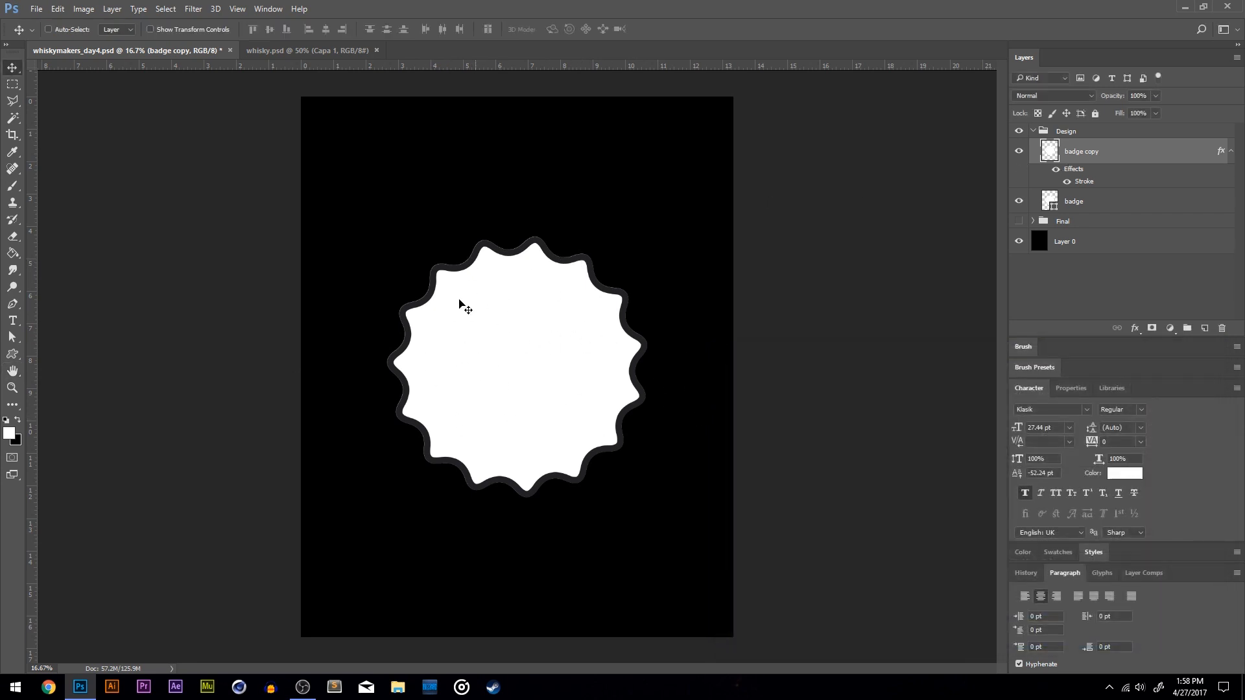
Try rasterizing the badge copy's layer style, and revisit its Stroke settings.
{"action": "right_click", "coordinate": [1139, 155]}
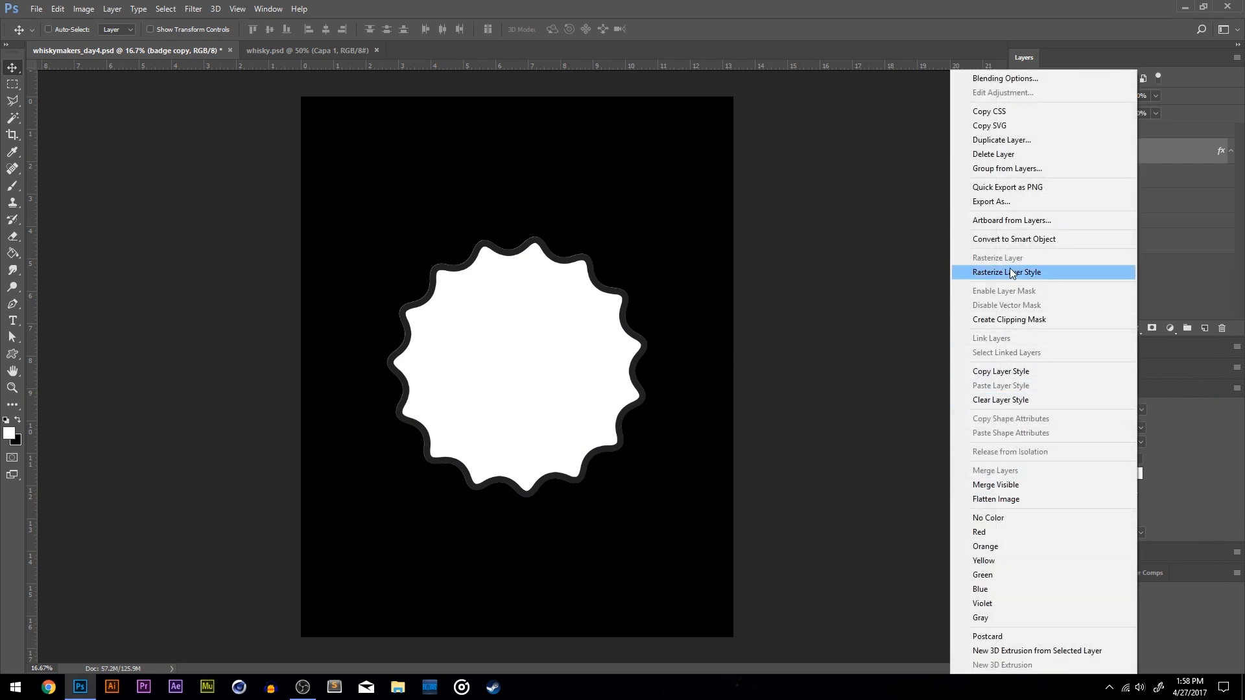
{"action": "left_click", "coordinate": [1037, 268]}
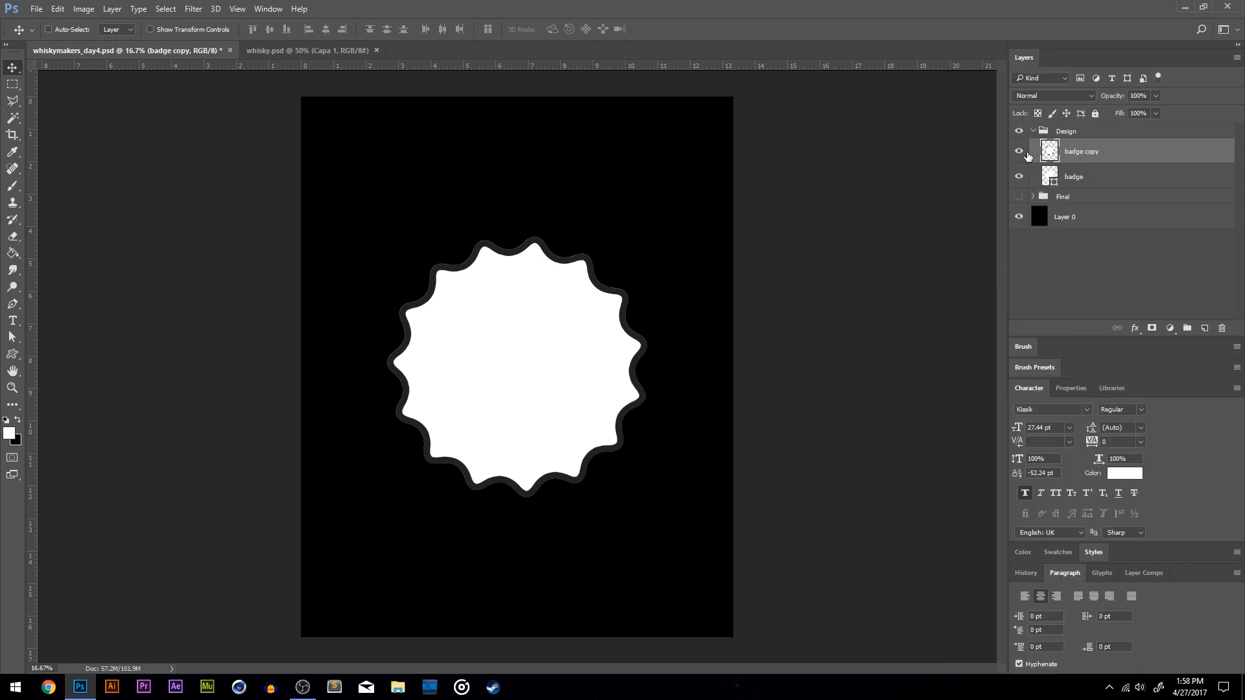
{"action": "left_click", "coordinate": [1110, 173]}
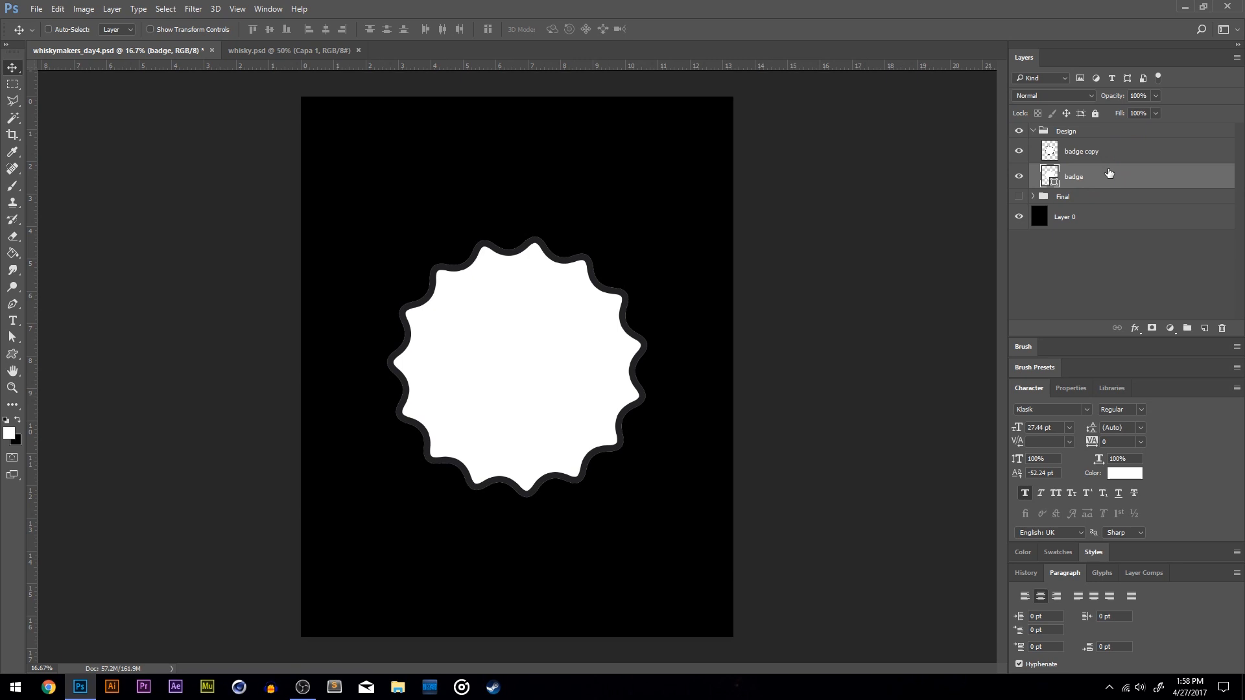
{"action": "left_click", "coordinate": [1114, 150]}
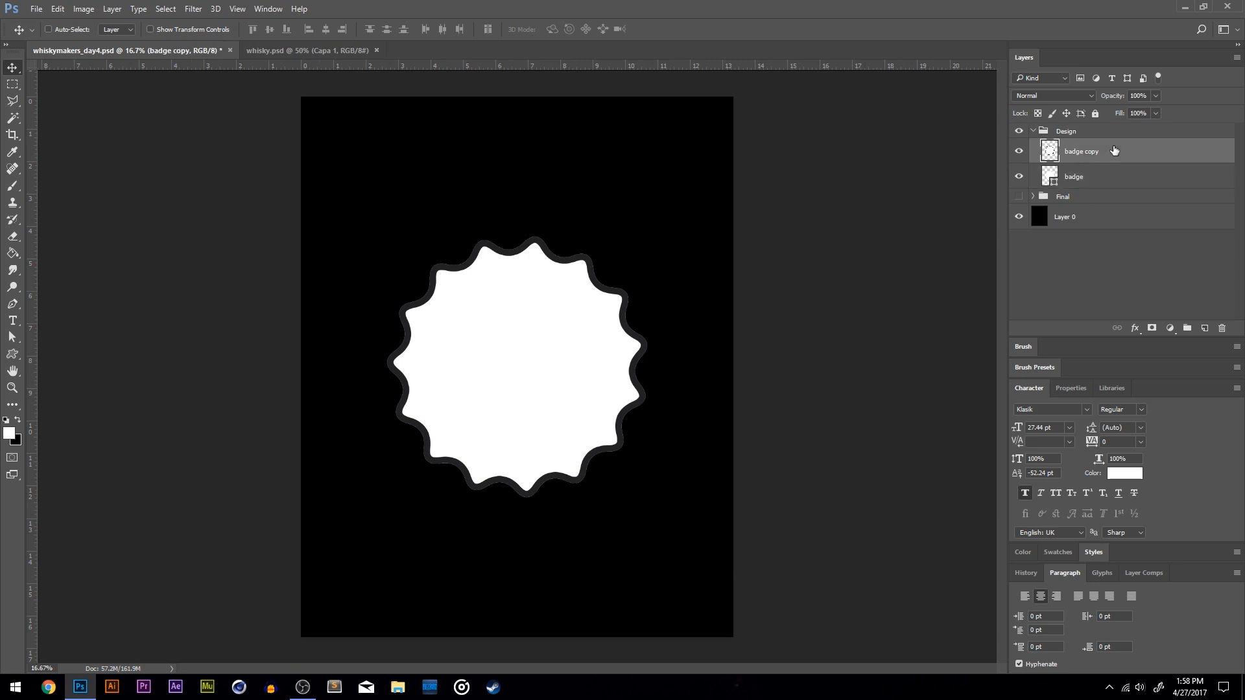
{"action": "double_click", "coordinate": [1114, 151]}
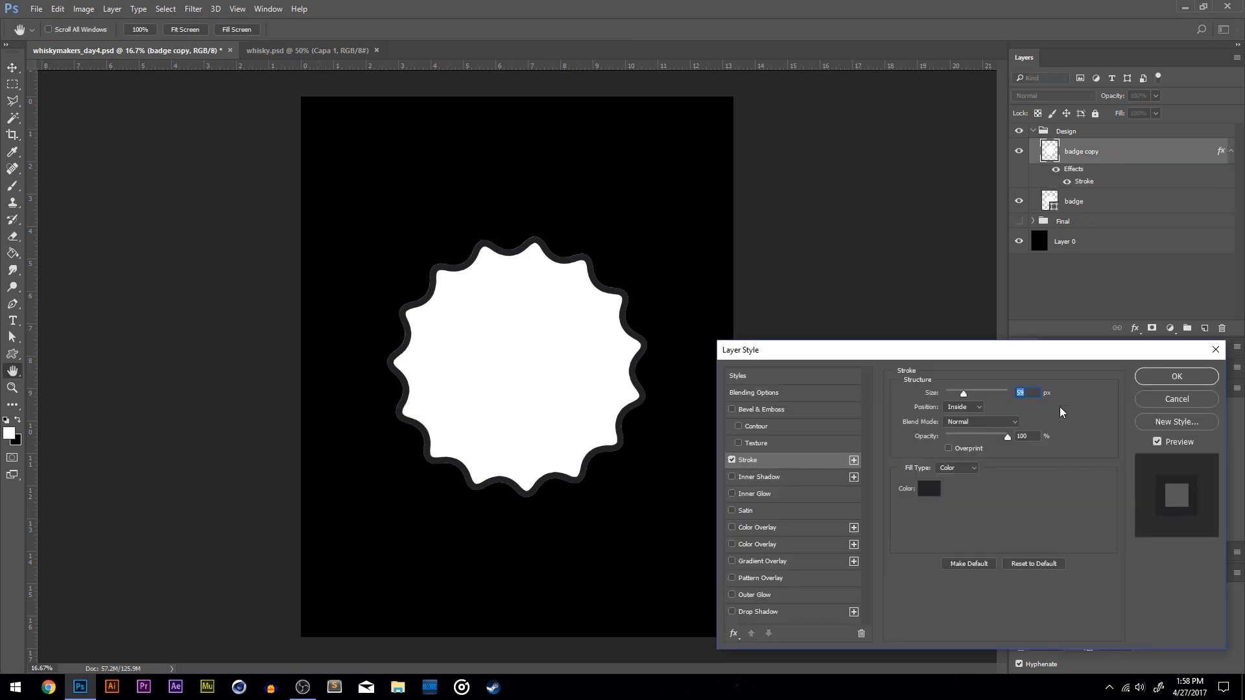
{"action": "left_click", "coordinate": [1174, 377]}
Rasterize the badge copy's layer style and cut out its white interior using a Magic Wand selection.
{"action": "right_click", "coordinate": [1114, 156]}
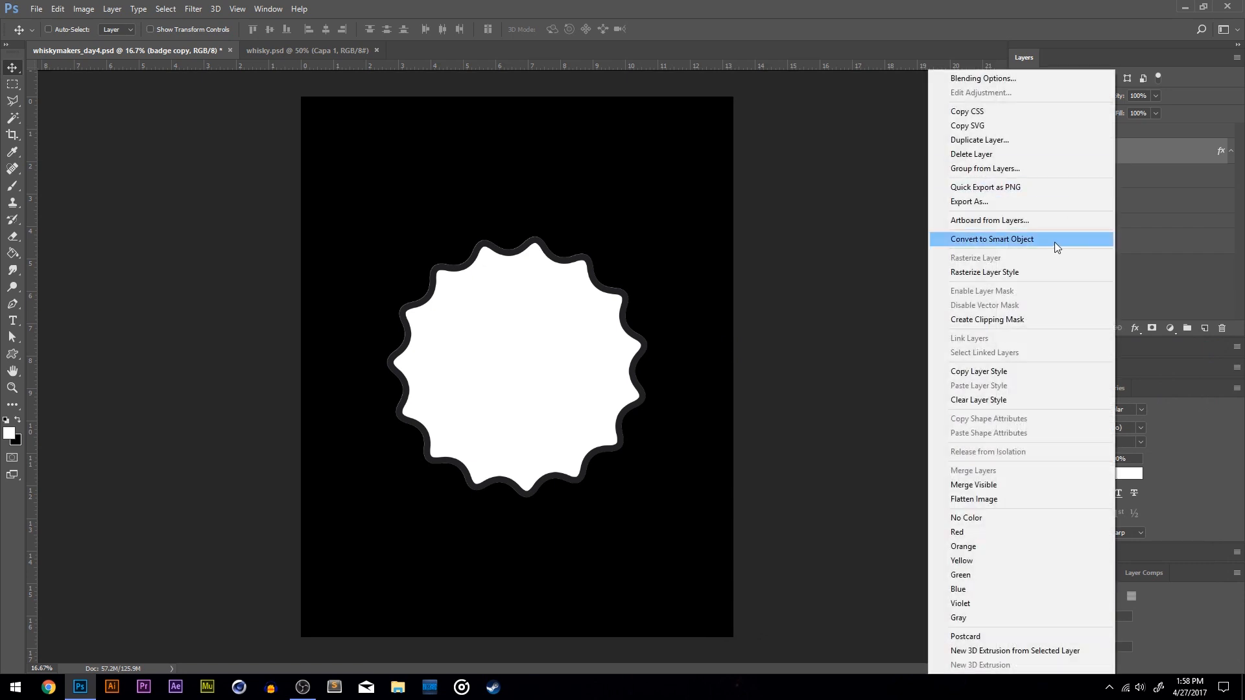
{"action": "left_click", "coordinate": [1017, 272]}
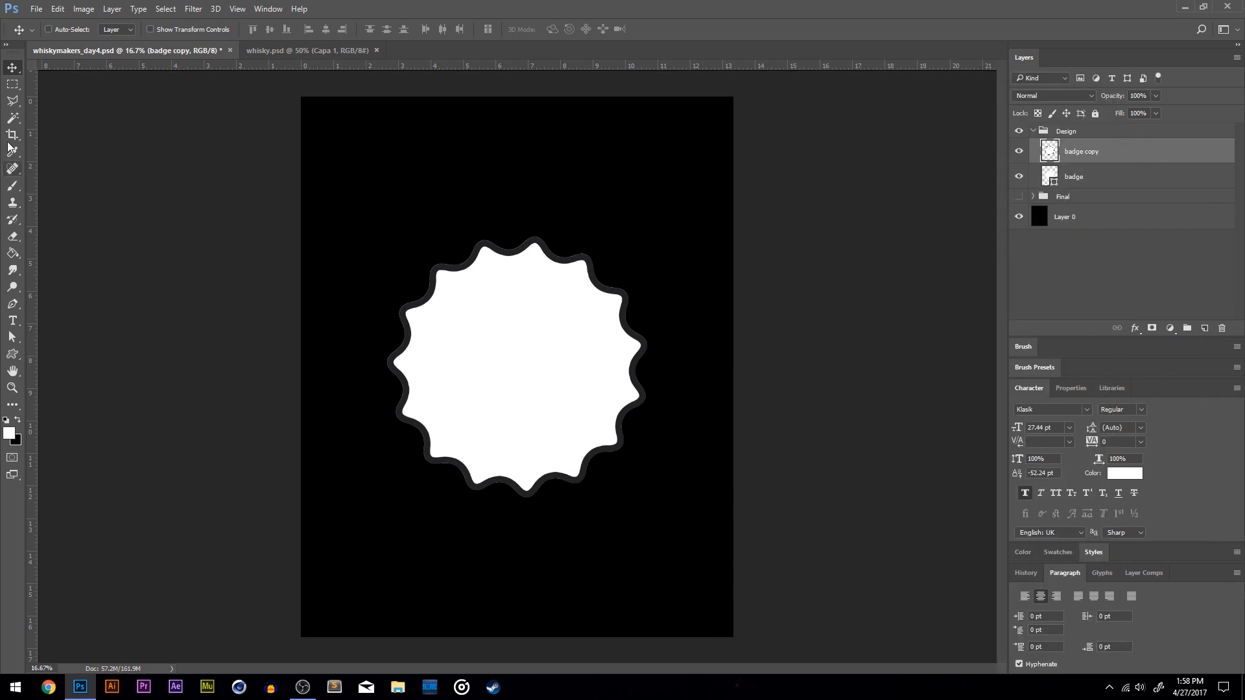
{"action": "mouse_move", "coordinate": [13, 118]}
{"action": "left_mouse_down"}
{"action": "mouse_move", "coordinate": [59, 118]}
{"action": "mouse_move", "coordinate": [61, 133]}
{"action": "left_mouse_up"}
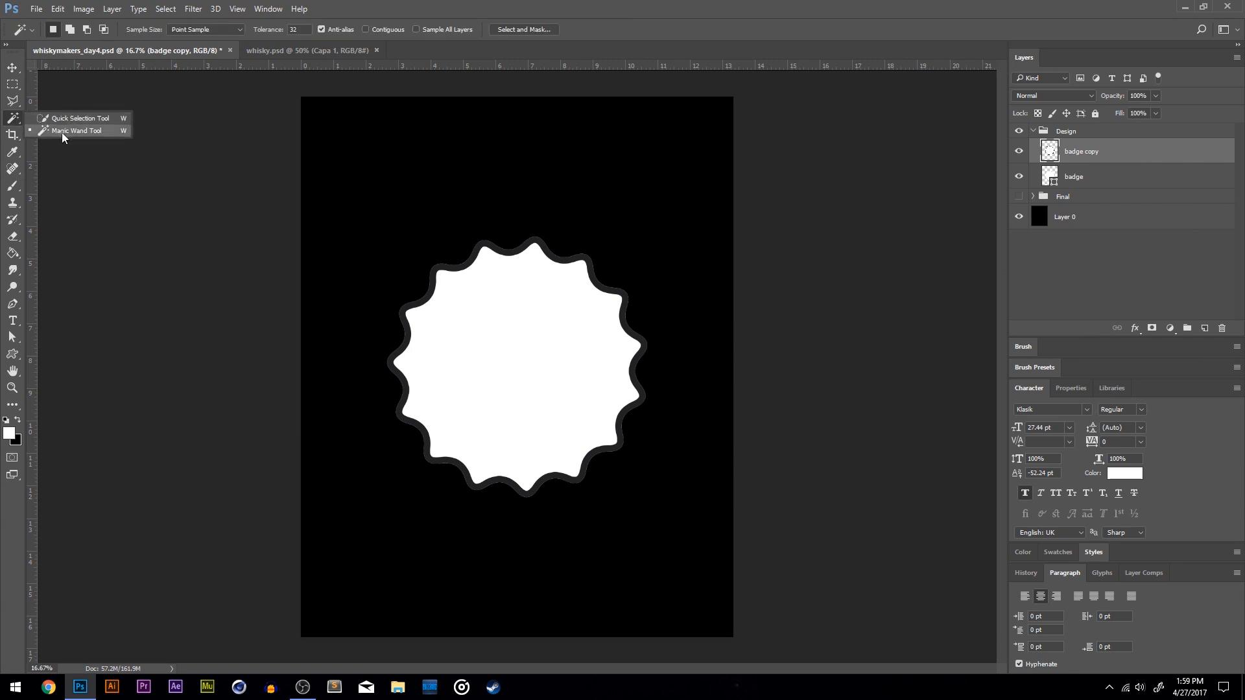
{"action": "left_click", "coordinate": [522, 325]}
{"action": "key", "text": "ctrl+d"}
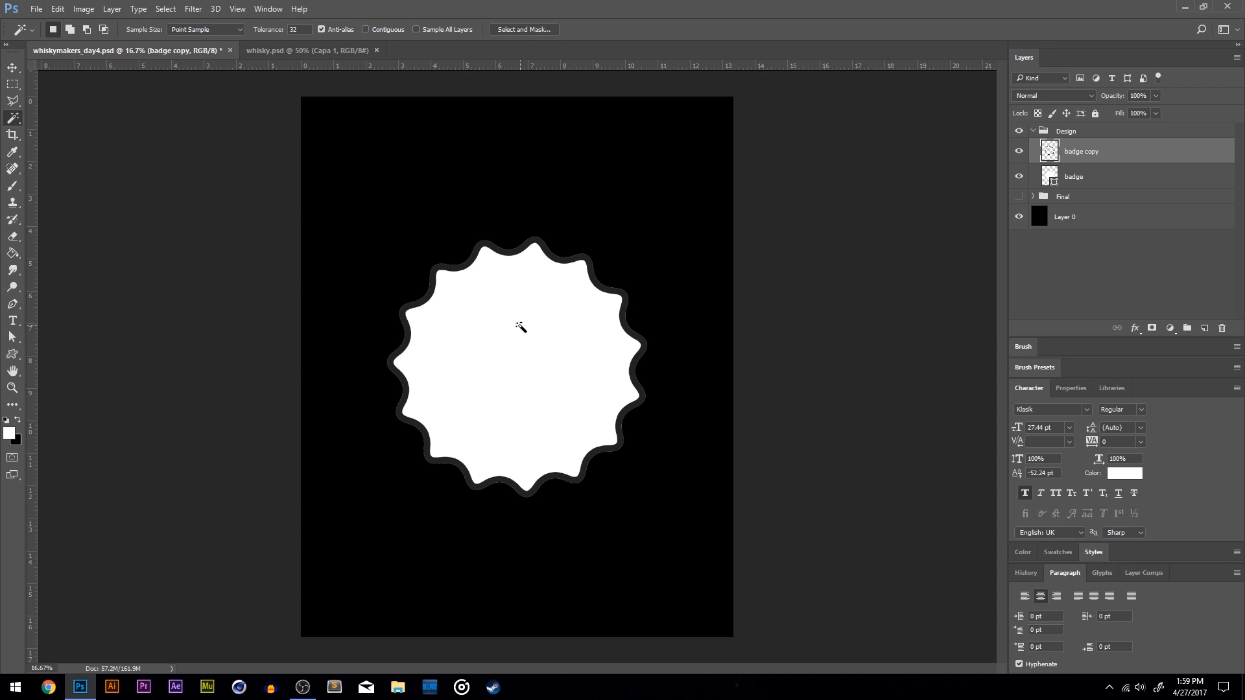
Delete the badge copy layer and paste the cut white interior in place as a new layer.
{"action": "key", "text": "Delete"}
{"action": "left_click", "coordinate": [58, 8]}
{"action": "mouse_move", "coordinate": [103, 132]}
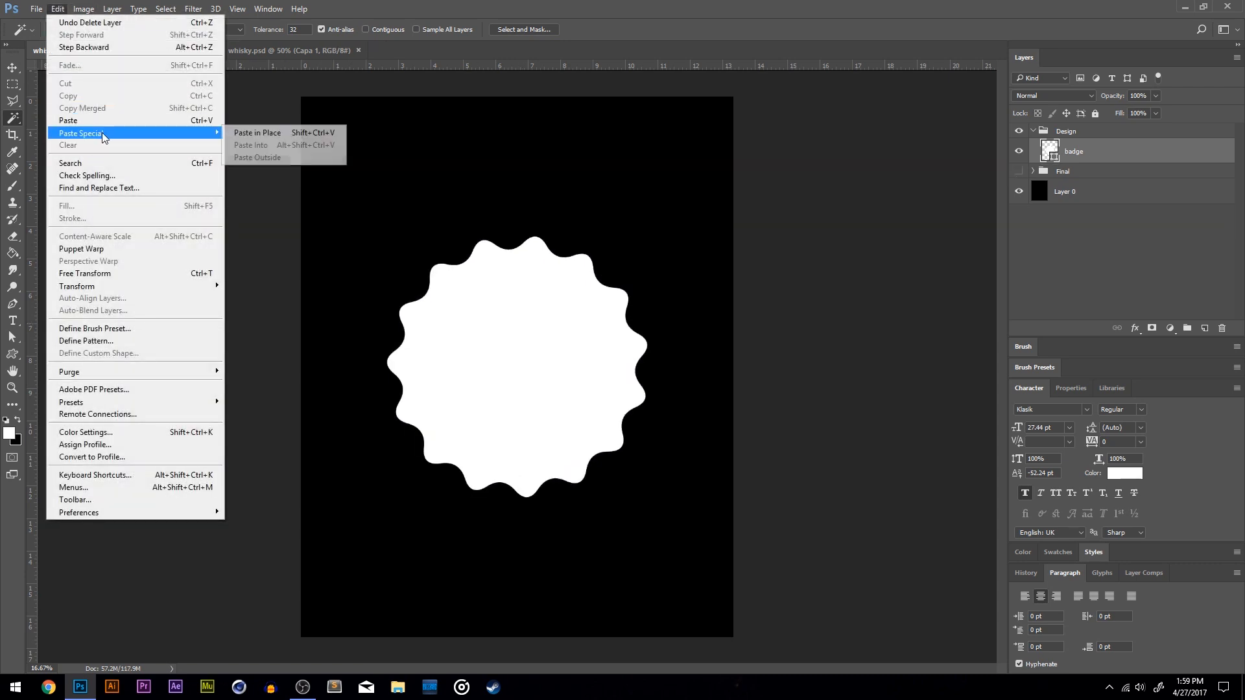
{"action": "left_click", "coordinate": [243, 133]}
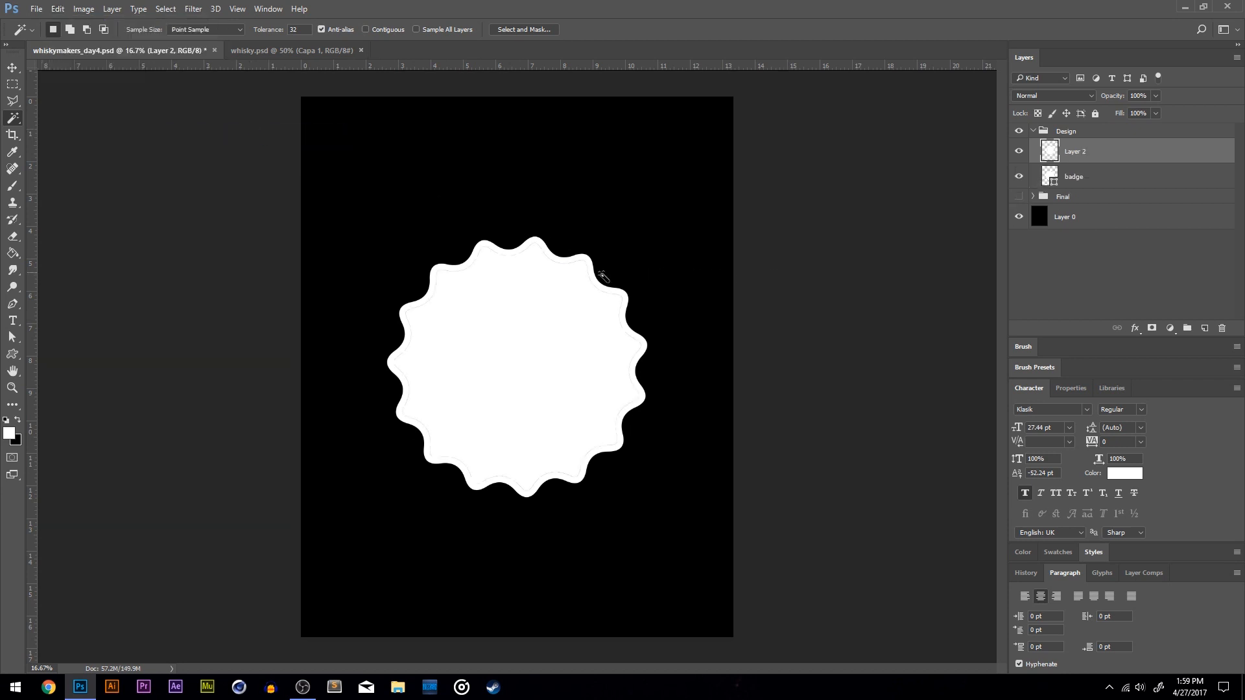
Add a 25 px Inside Stroke effect to the pasted interior layer.
{"action": "left_click", "coordinate": [1136, 328]}
{"action": "left_click", "coordinate": [1148, 373]}
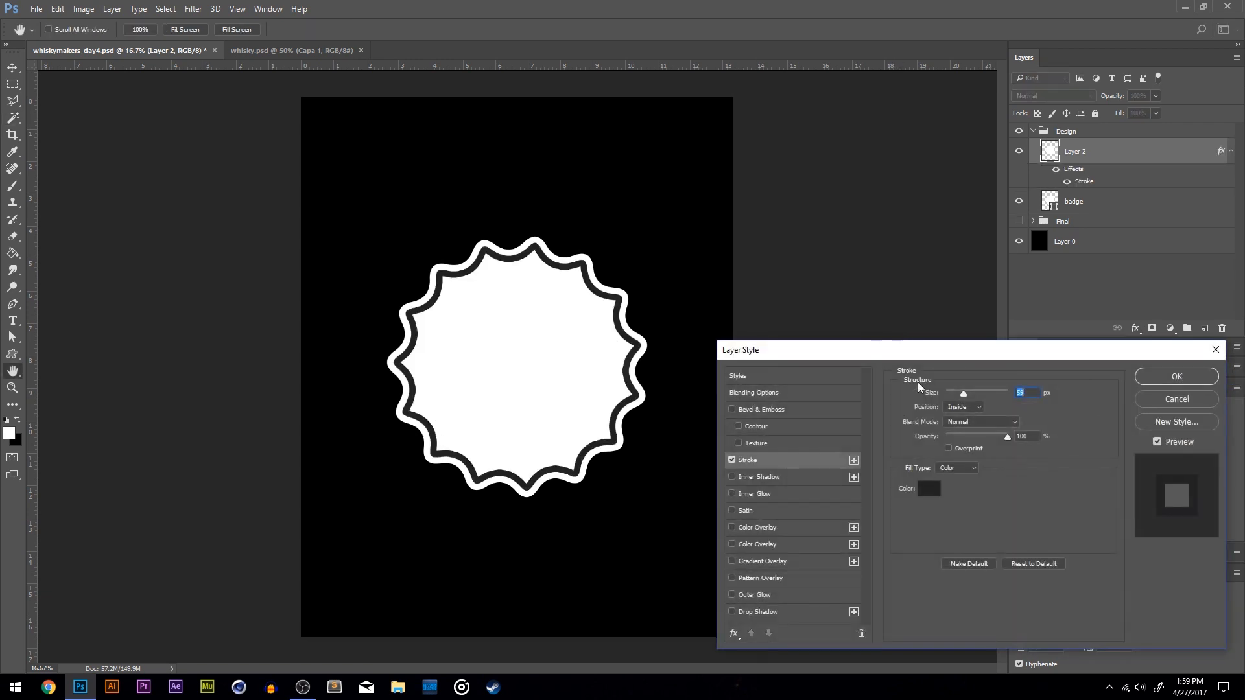
{"action": "left_click_drag", "start_coordinate": [963, 392], "coordinate": [955, 393]}
{"action": "type", "text": "25"}
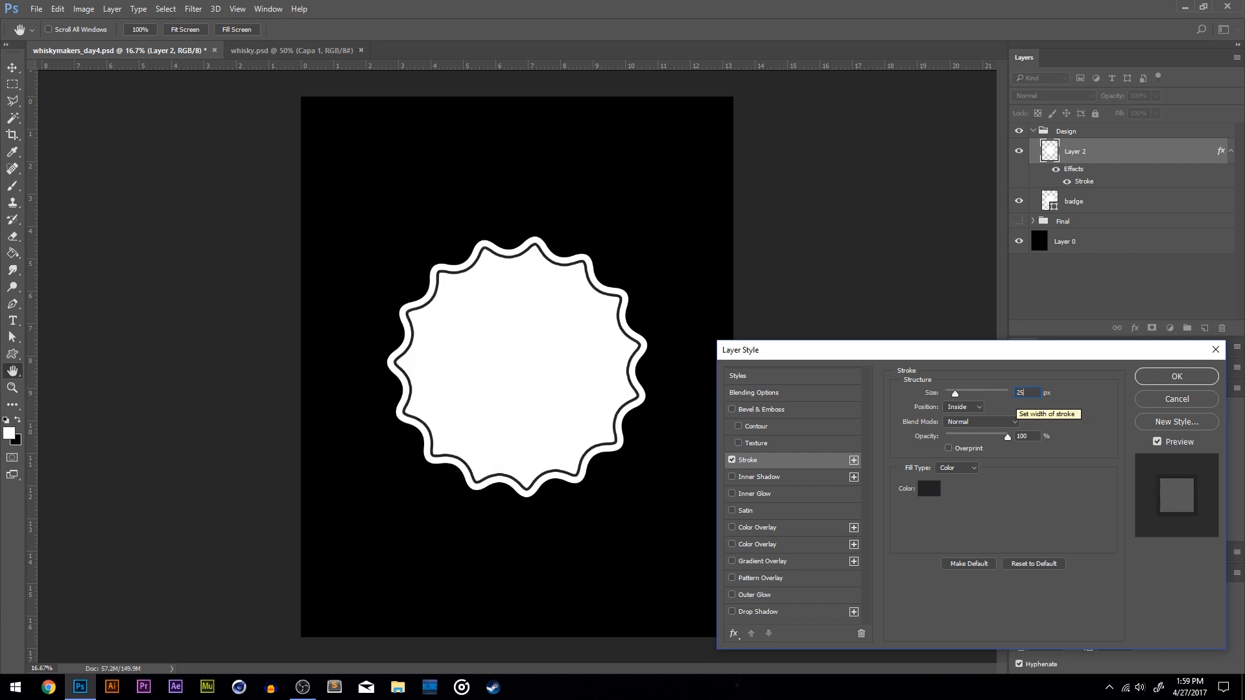
{"action": "left_click", "coordinate": [1175, 378]}
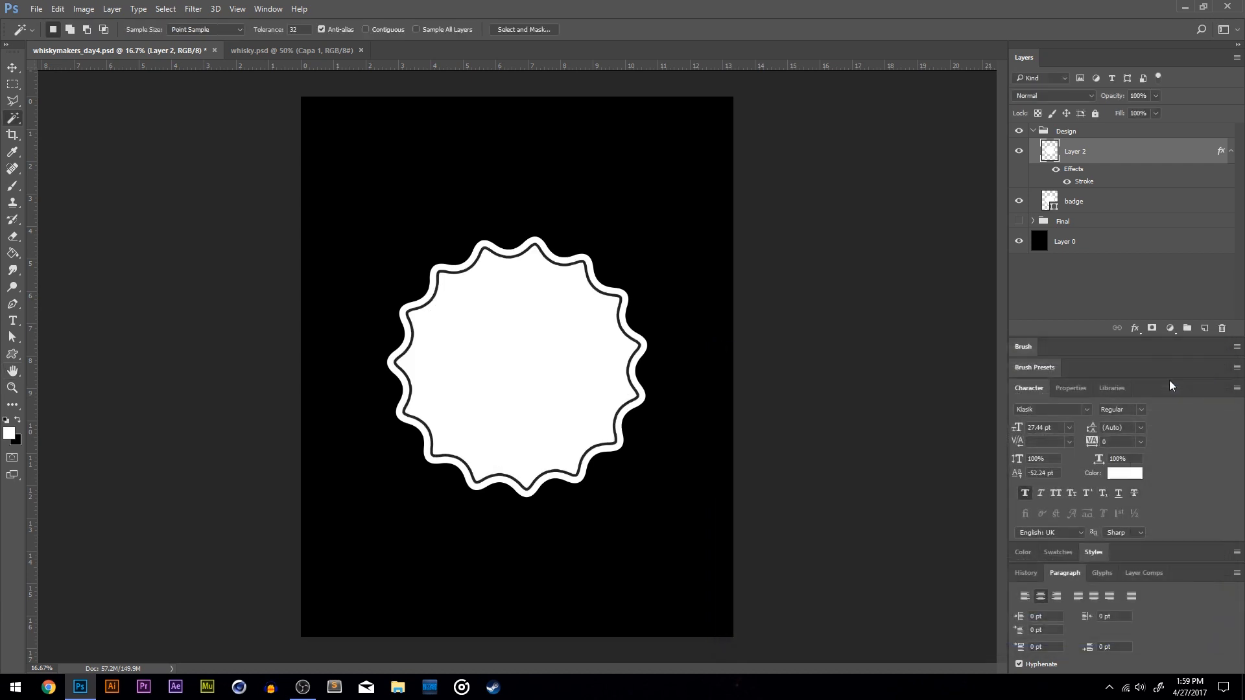
Group the badge shape with its stroked interior layer and name the group "badge".
{"action": "left_click", "coordinate": [1087, 205]}
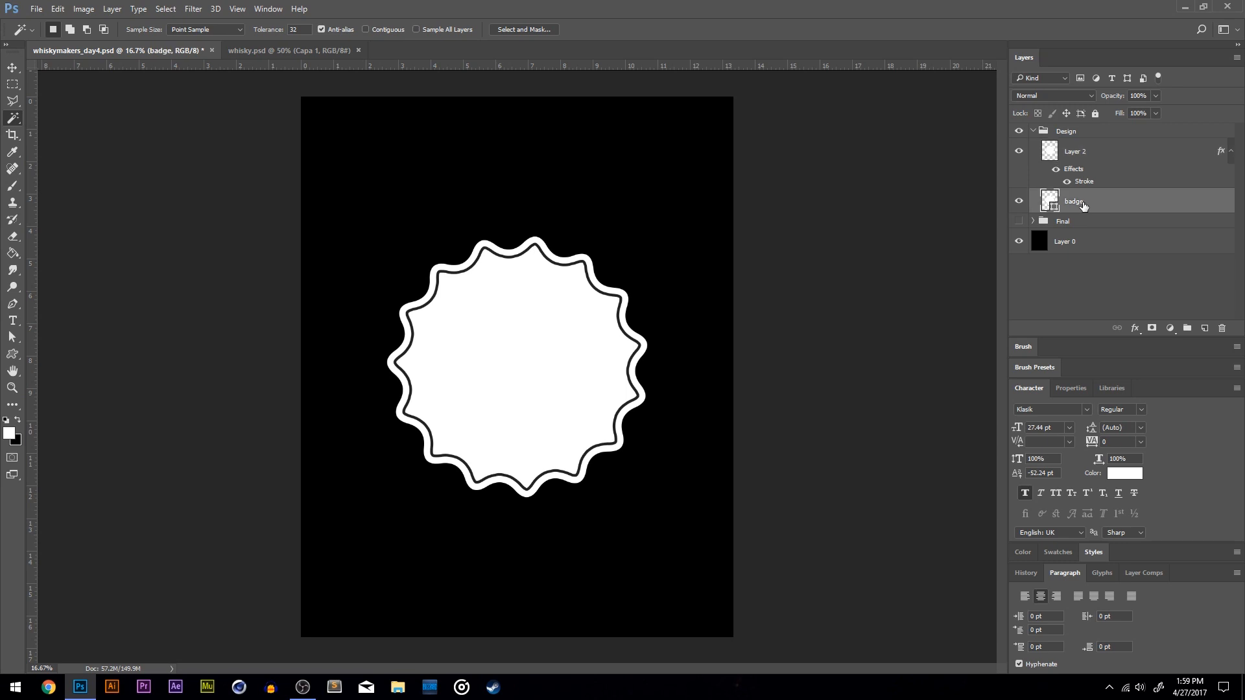
{"action": "left_click", "coordinate": [1093, 154], "text": "shift"}
{"action": "key", "text": "ctrl+g"}
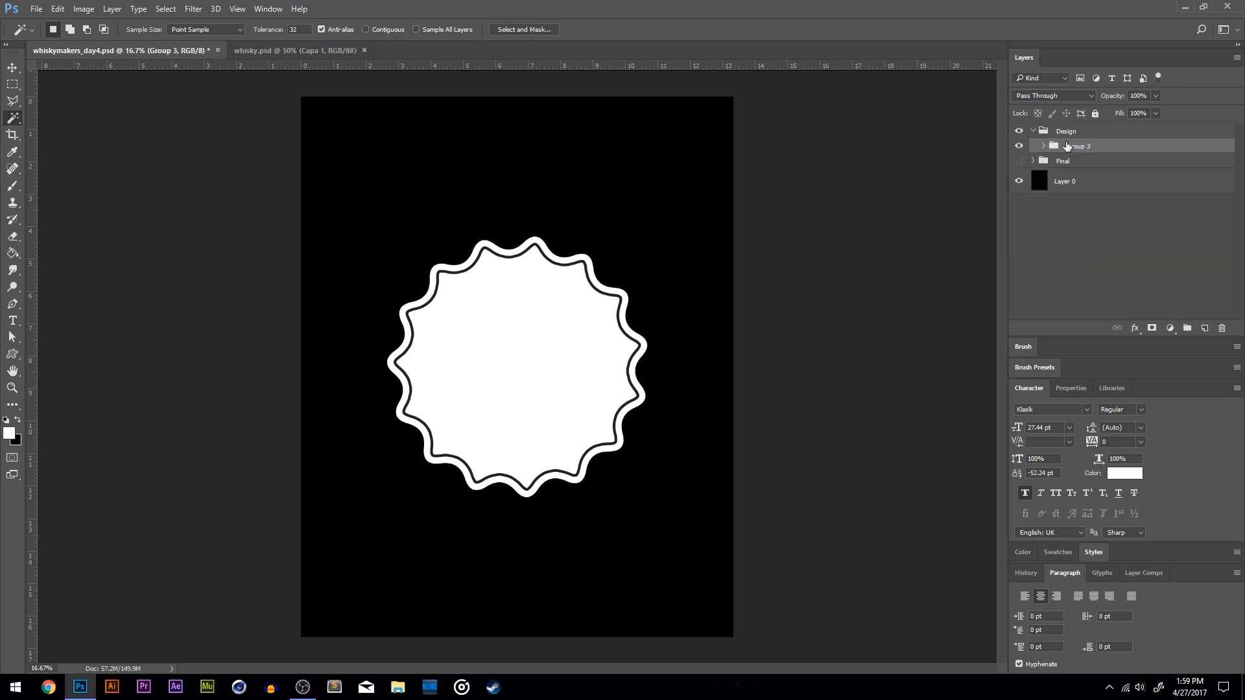
{"action": "double_click", "coordinate": [1077, 146]}
{"action": "type", "text": "badge"}
{"action": "key", "text": "Return"}
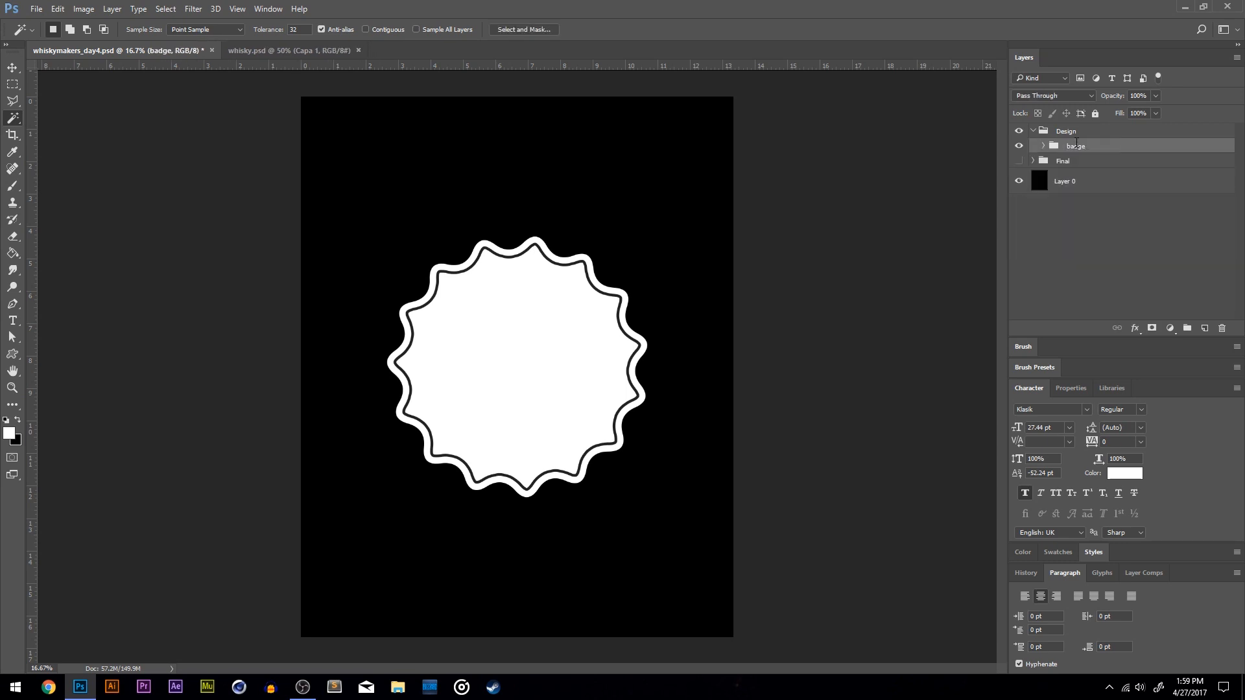
Draw a white rectangle about 1195 × 565 px above and to the left of the badge.
{"action": "key", "text": "v"}
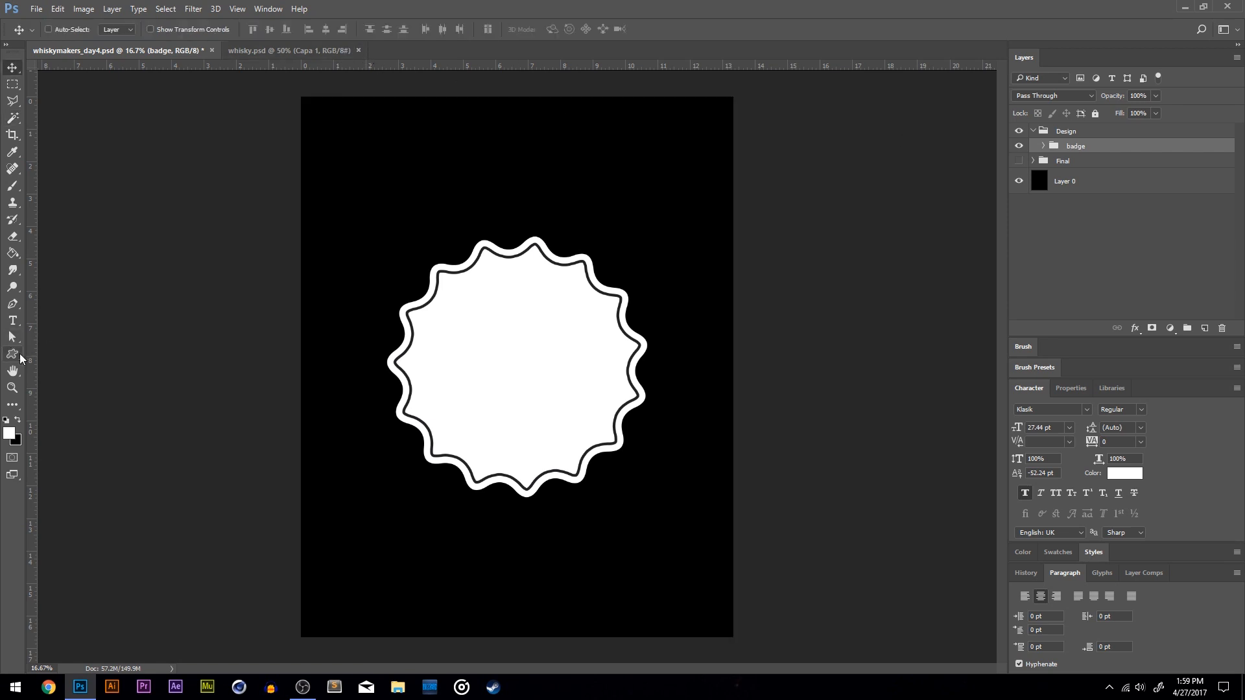
{"action": "right_click", "coordinate": [21, 358]}
{"action": "left_click", "coordinate": [49, 361]}
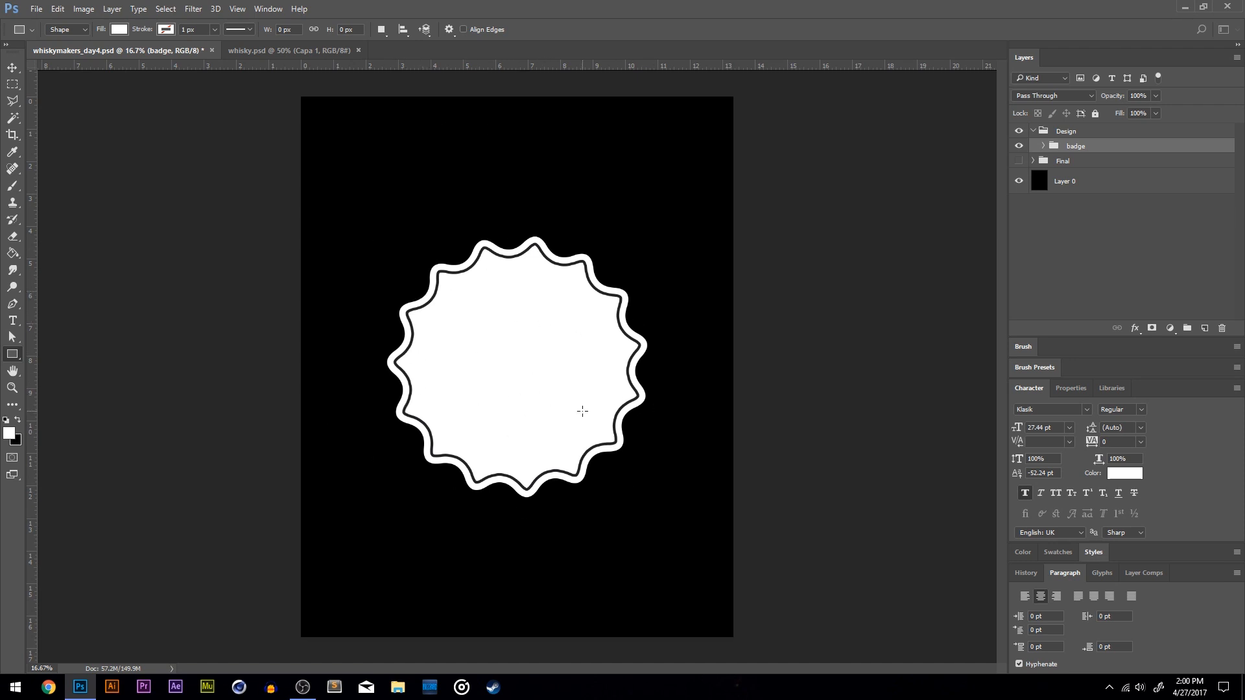
{"action": "left_click_drag", "start_coordinate": [329, 138], "coordinate": [458, 198]}
{"action": "left_click", "coordinate": [14, 67]}
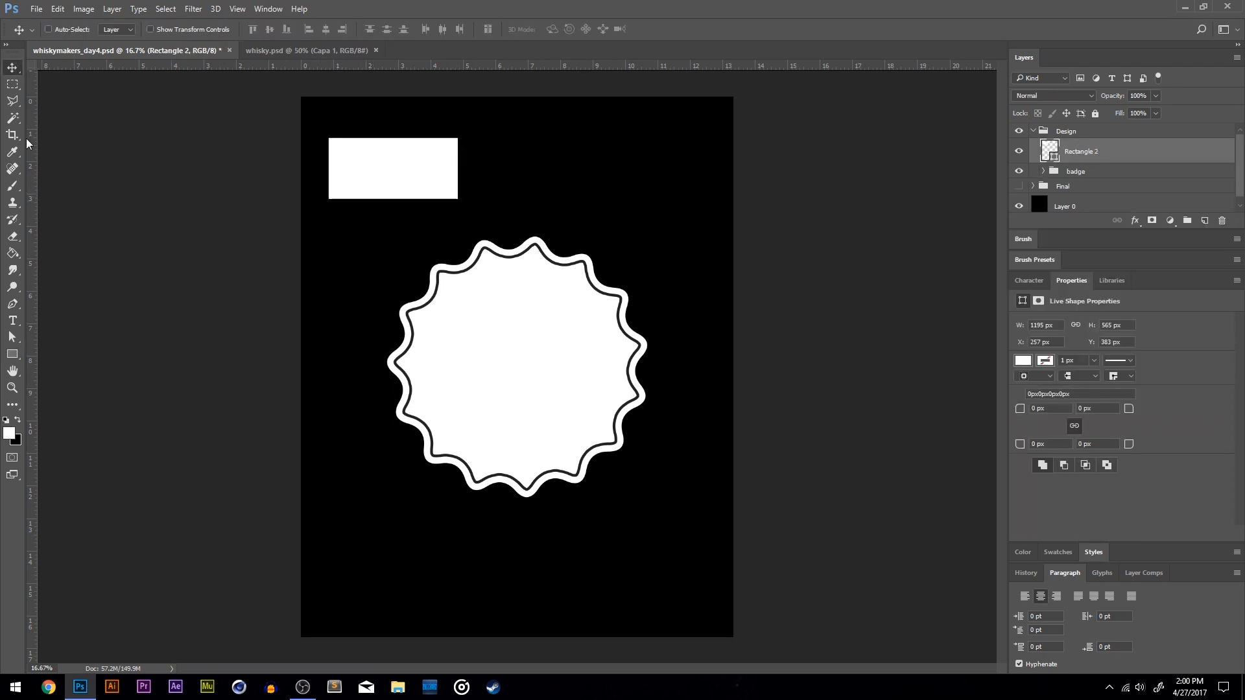
Add an anchor point at the middle of the rectangle's left edge.
{"action": "left_click", "coordinate": [11, 303]}
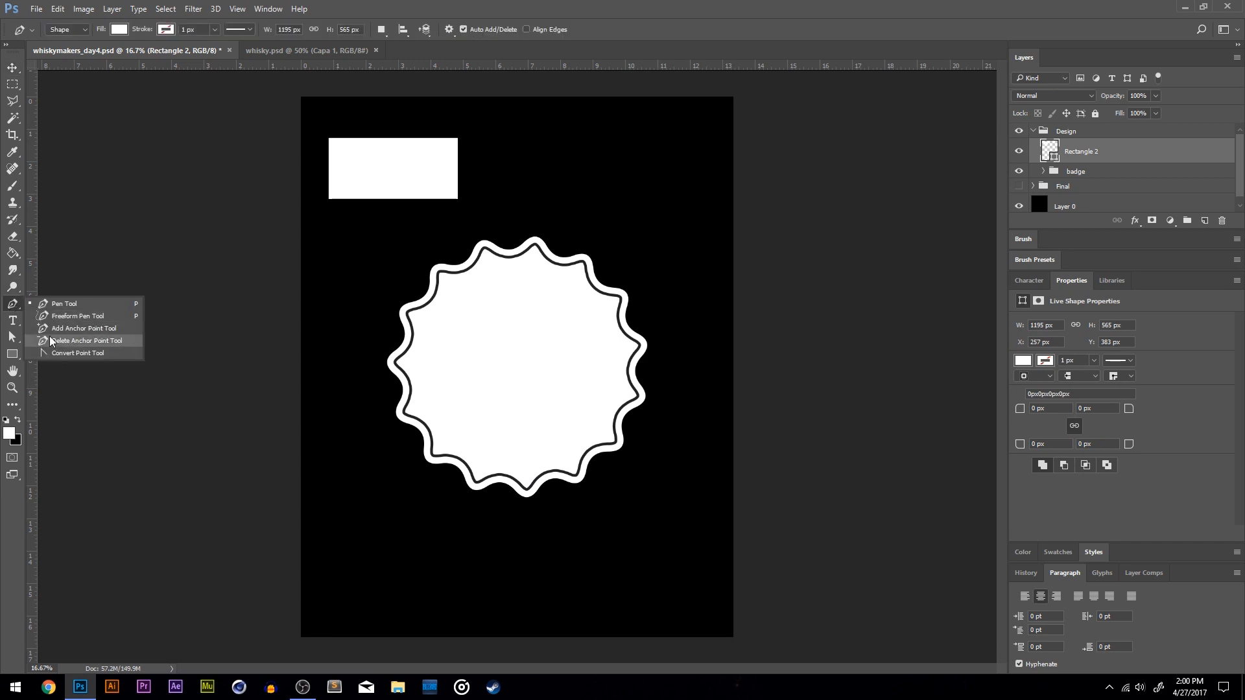
{"action": "left_click", "coordinate": [55, 327]}
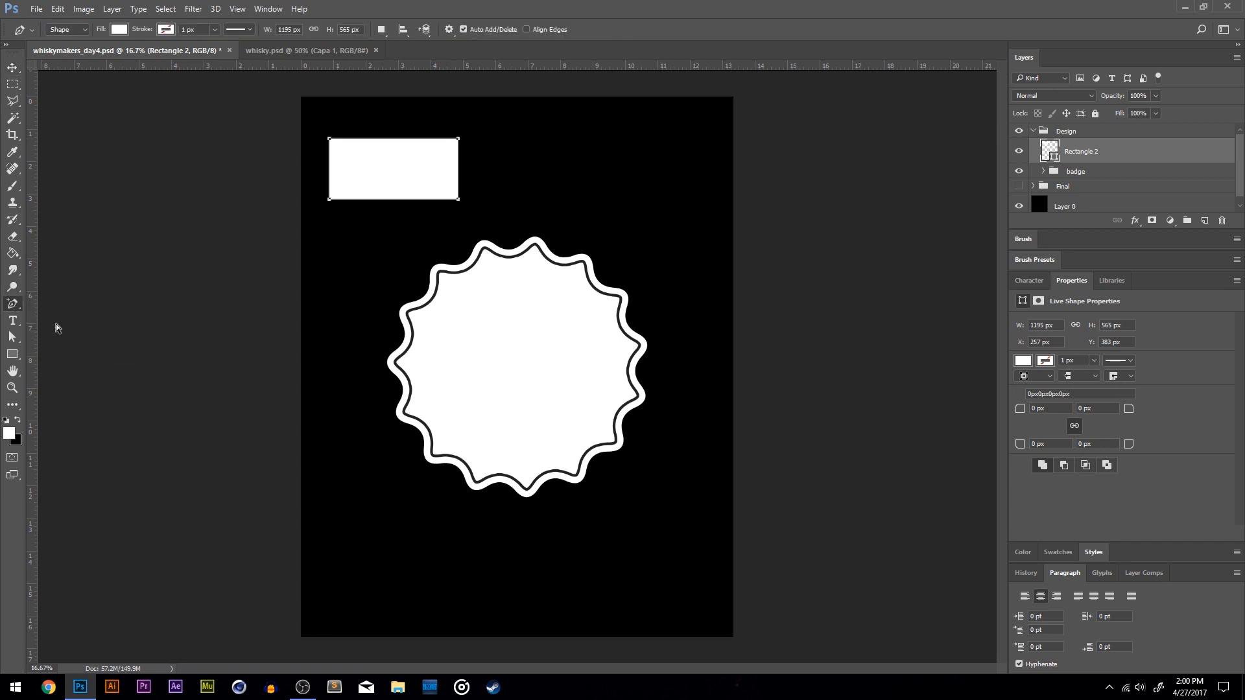
{"action": "left_click", "coordinate": [331, 171]}
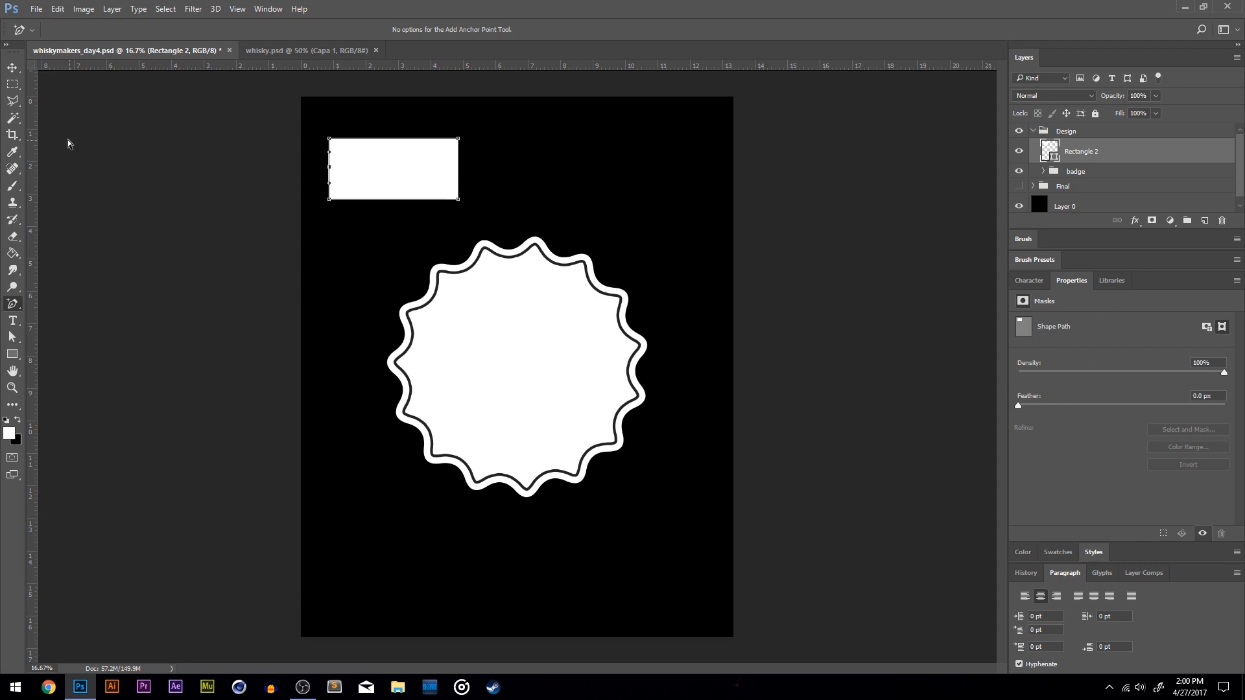
{"action": "left_click", "coordinate": [12, 339]}
{"action": "left_click", "coordinate": [56, 350]}
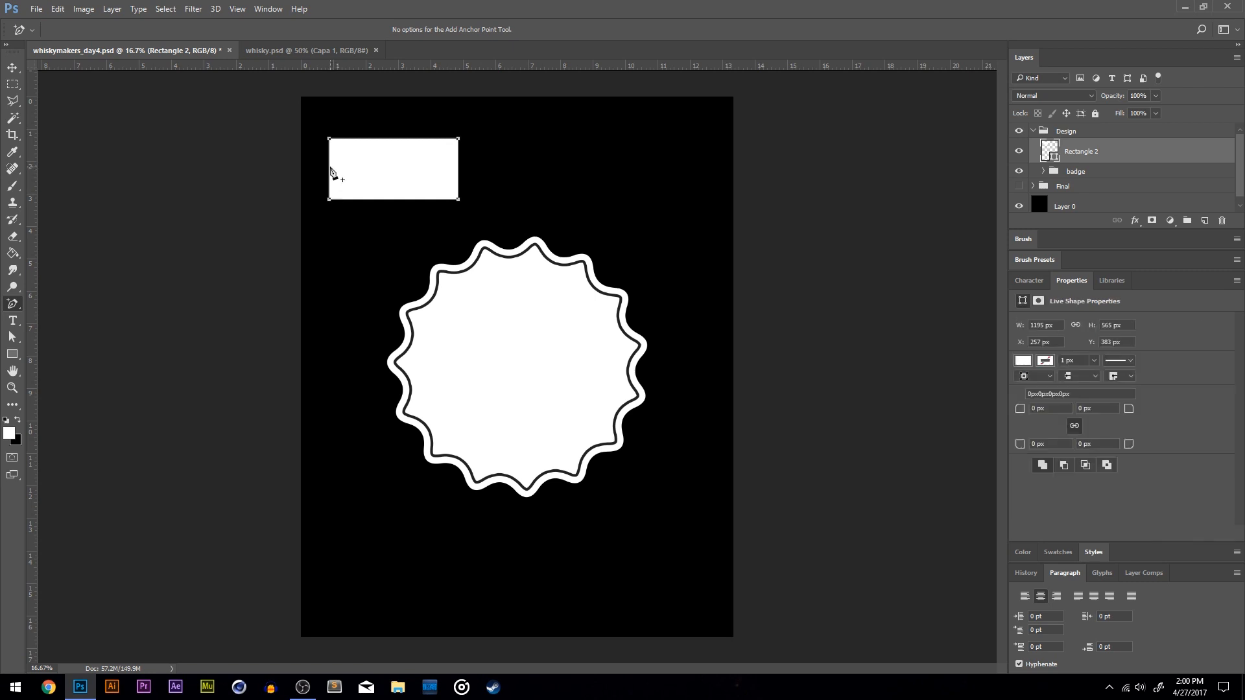
{"action": "left_click", "coordinate": [331, 170]}
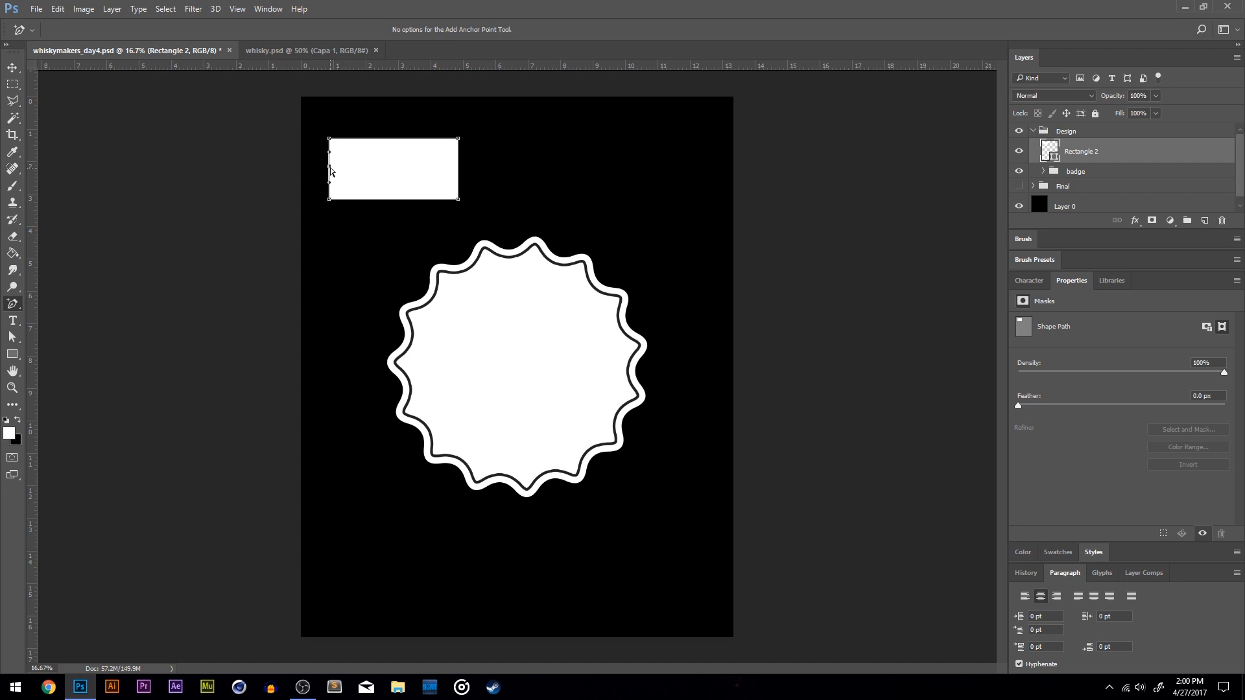
Move the left edge's middle anchor point inward to form a shallow V-shaped ribbon notch.
{"action": "left_click", "coordinate": [11, 337]}
{"action": "left_click", "coordinate": [57, 351]}
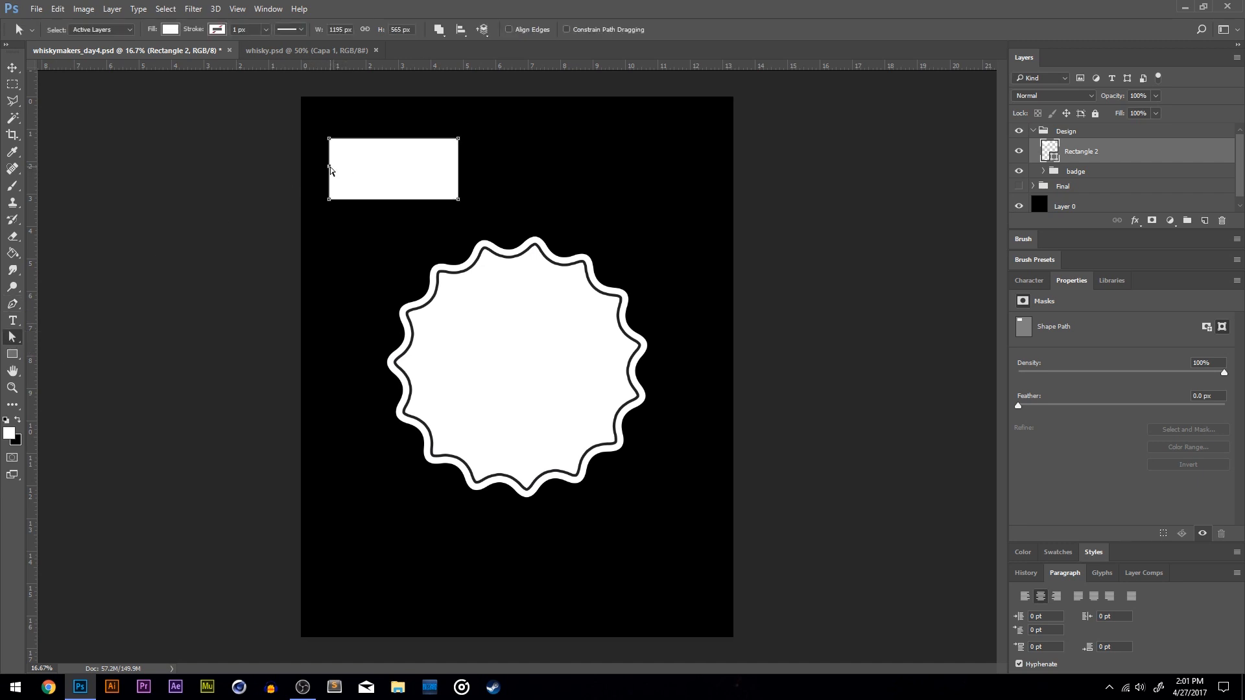
{"action": "left_click_drag", "start_coordinate": [330, 169], "coordinate": [341, 169]}
{"action": "key", "text": "Left"}
{"action": "key", "text": "Left"}
{"action": "key", "text": "Down"}
{"action": "key", "text": "Down"}
{"action": "key", "text": "Down"}
{"action": "left_click", "coordinate": [368, 224]}
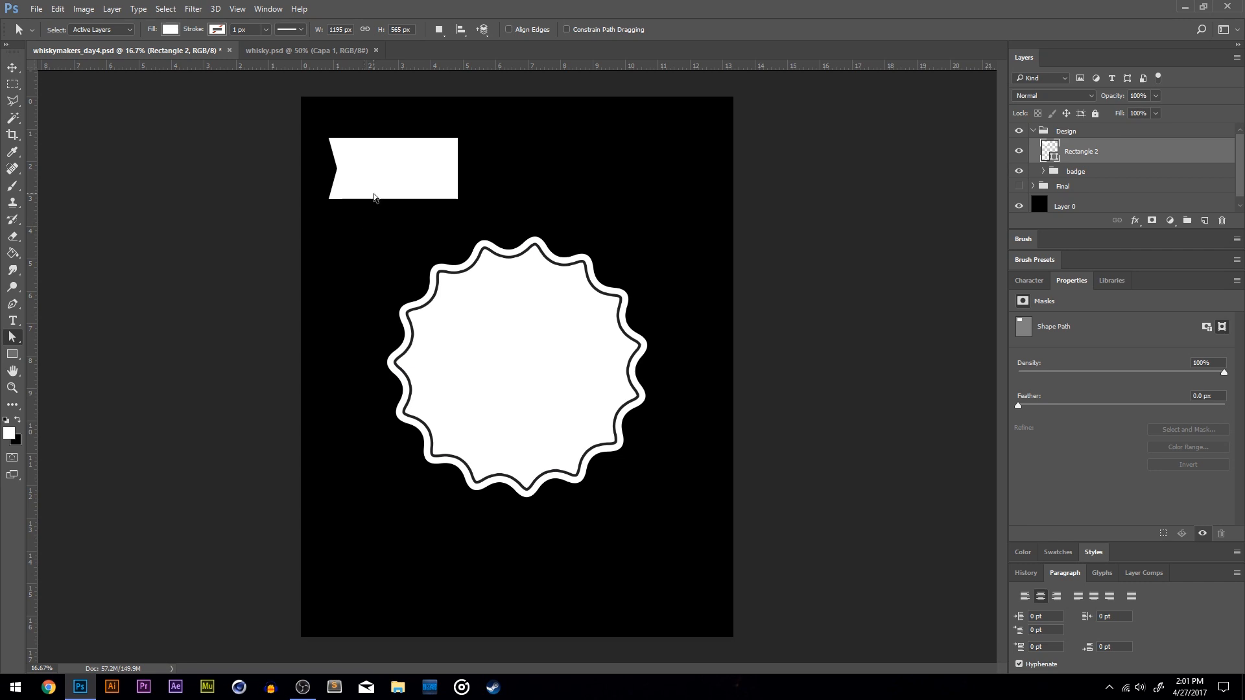
{"action": "left_click", "coordinate": [347, 179]}
{"action": "left_click", "coordinate": [349, 240]}
Move the notched ribbon over the badge's left side and center it vertically on the canvas.
{"action": "key", "text": "v"}
{"action": "left_click_drag", "start_coordinate": [361, 158], "coordinate": [415, 355]}
{"action": "key", "text": "ctrl+a"}
{"action": "left_click", "coordinate": [269, 30]}
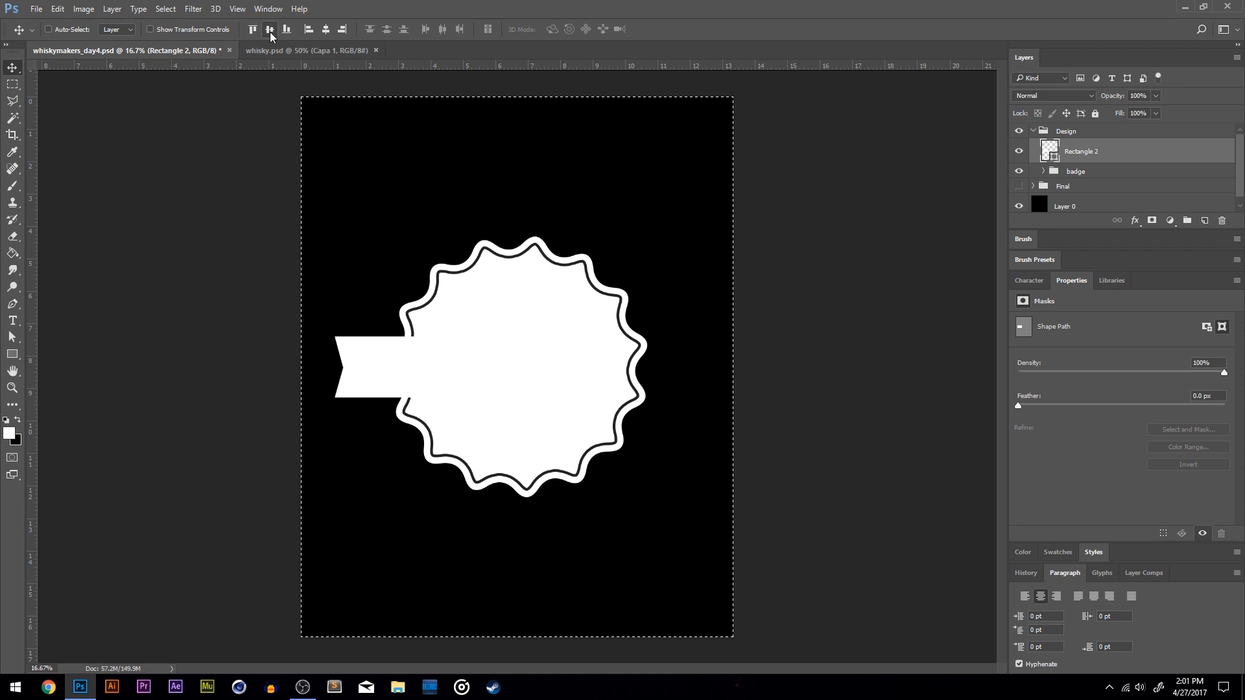
{"action": "left_click_drag", "start_coordinate": [423, 270], "coordinate": [446, 271]}
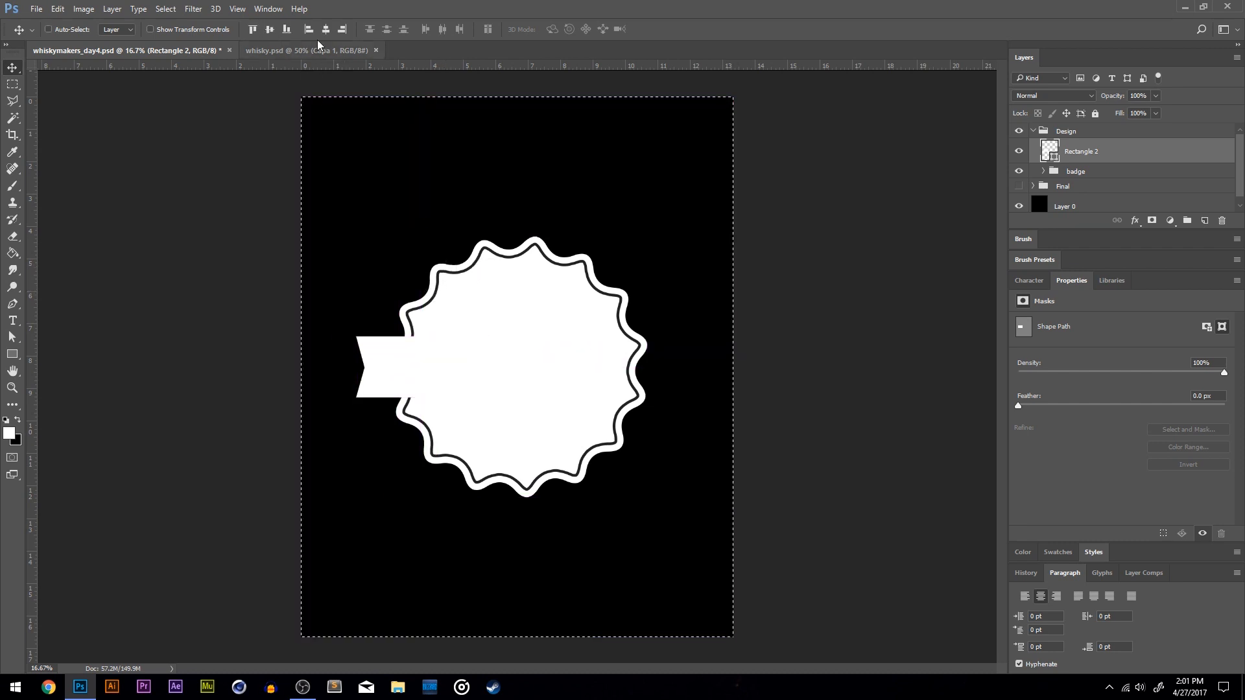
{"action": "key", "text": "ctrl+d"}
{"action": "left_click_drag", "start_coordinate": [433, 235], "coordinate": [438, 236]}
{"action": "left_click", "coordinate": [1135, 221]}
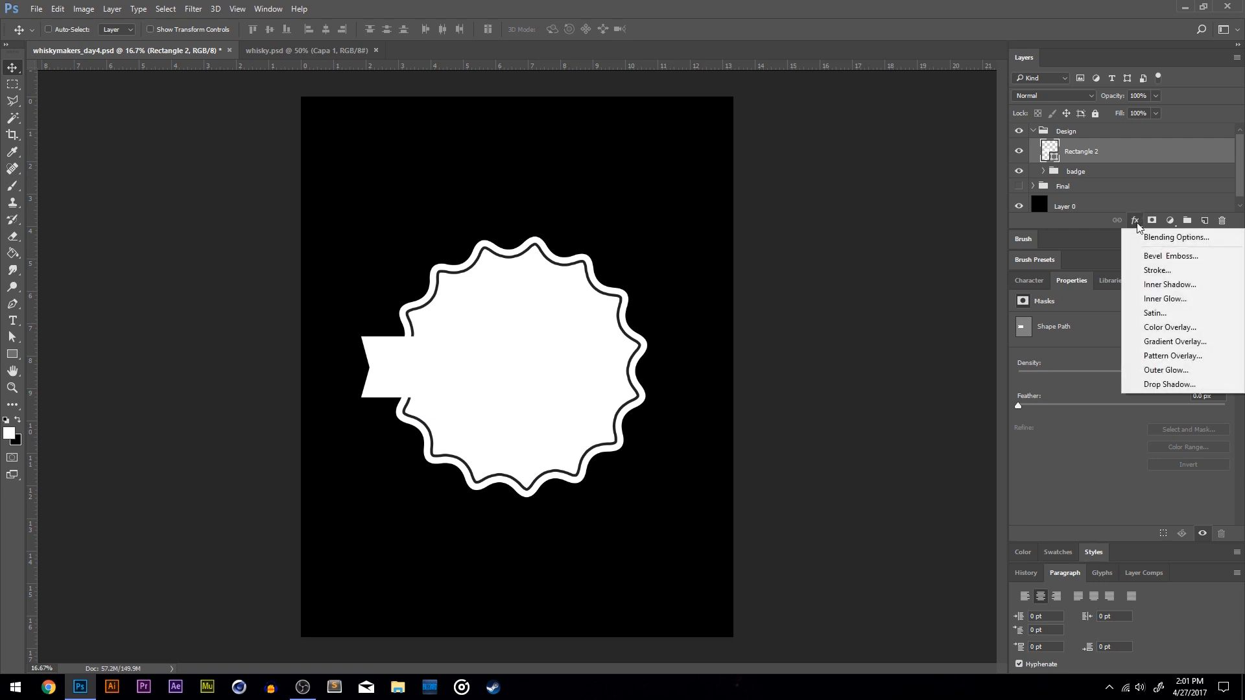
{"action": "left_click", "coordinate": [1153, 328]}
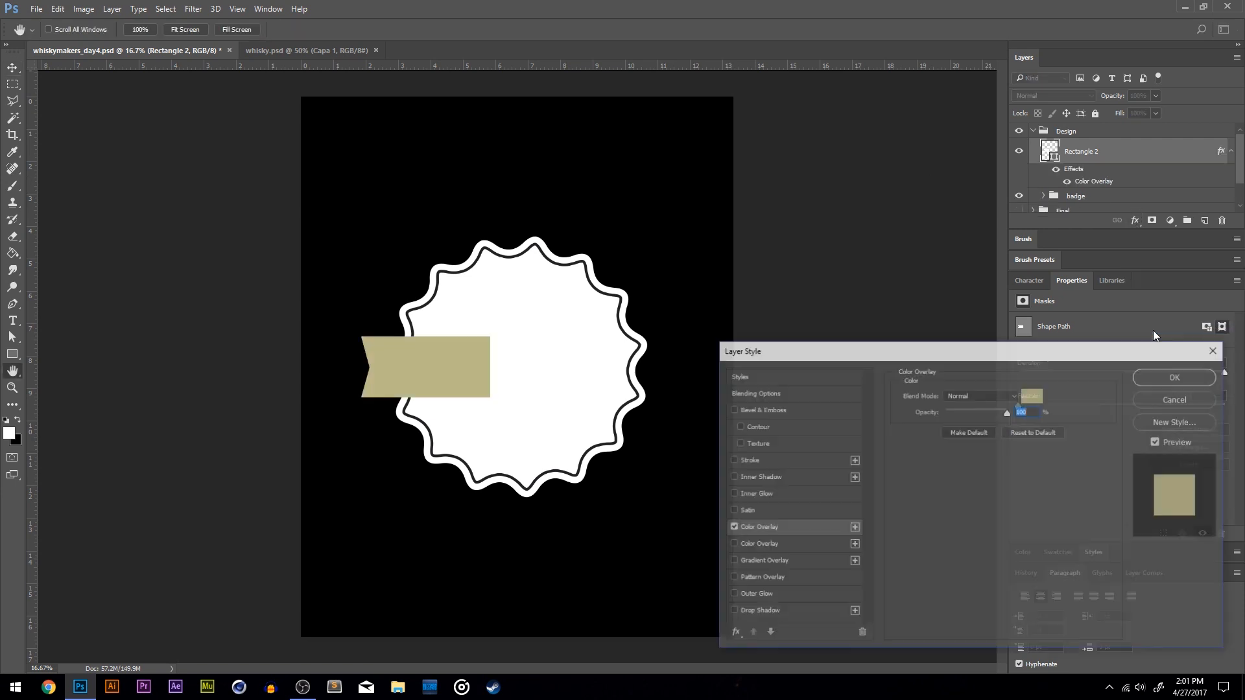
{"action": "left_click", "coordinate": [1034, 396]}
{"action": "left_click", "coordinate": [728, 567]}
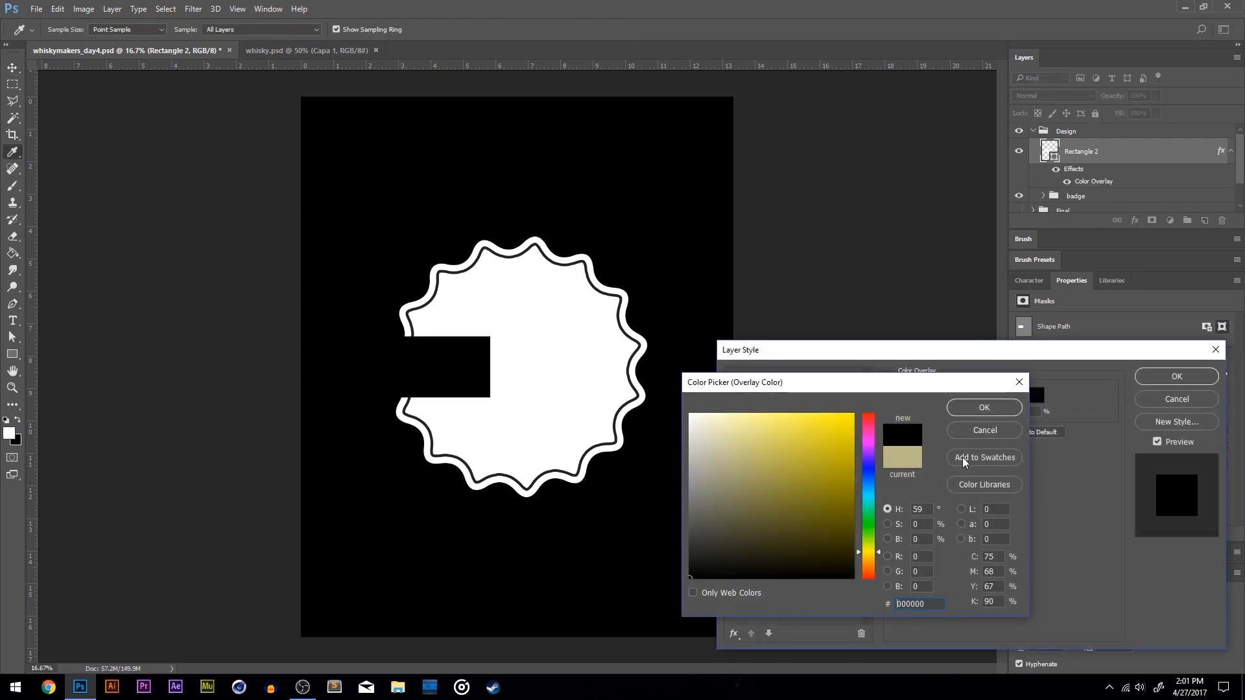
{"action": "left_click", "coordinate": [971, 425]}
{"action": "left_click", "coordinate": [1159, 398]}
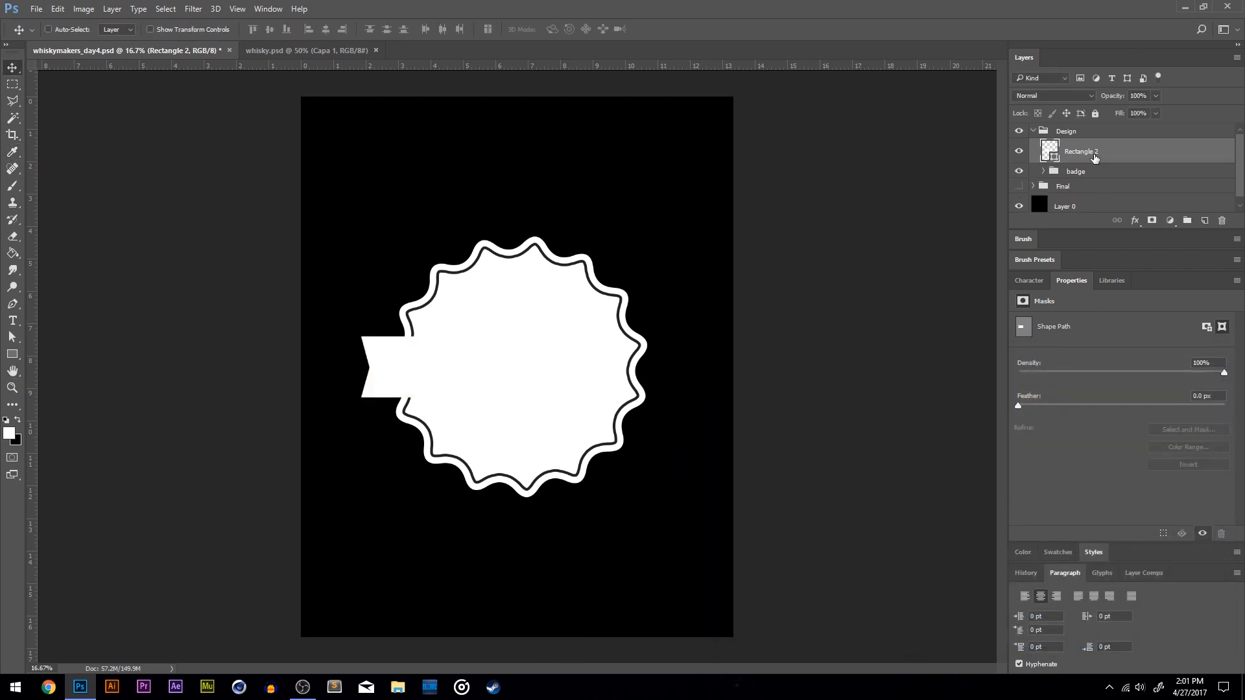
Change the ribbon shape's fill color to black.
{"action": "left_click", "coordinate": [12, 354]}
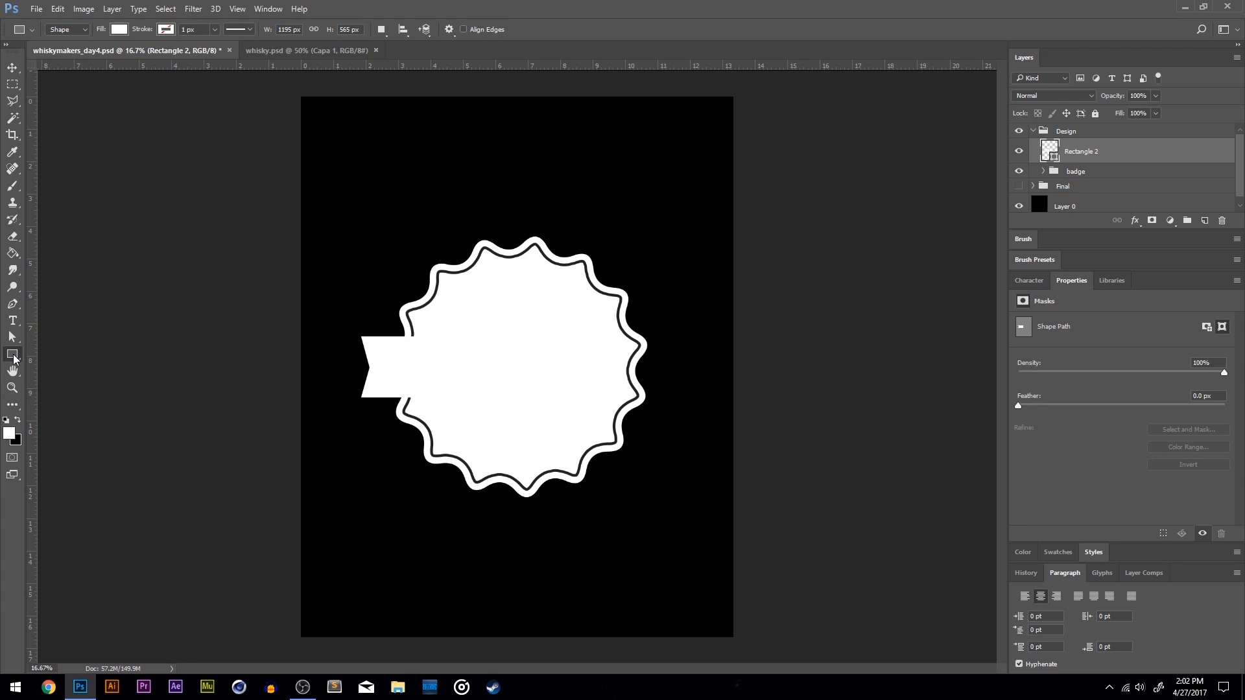
{"action": "left_click", "coordinate": [119, 29]}
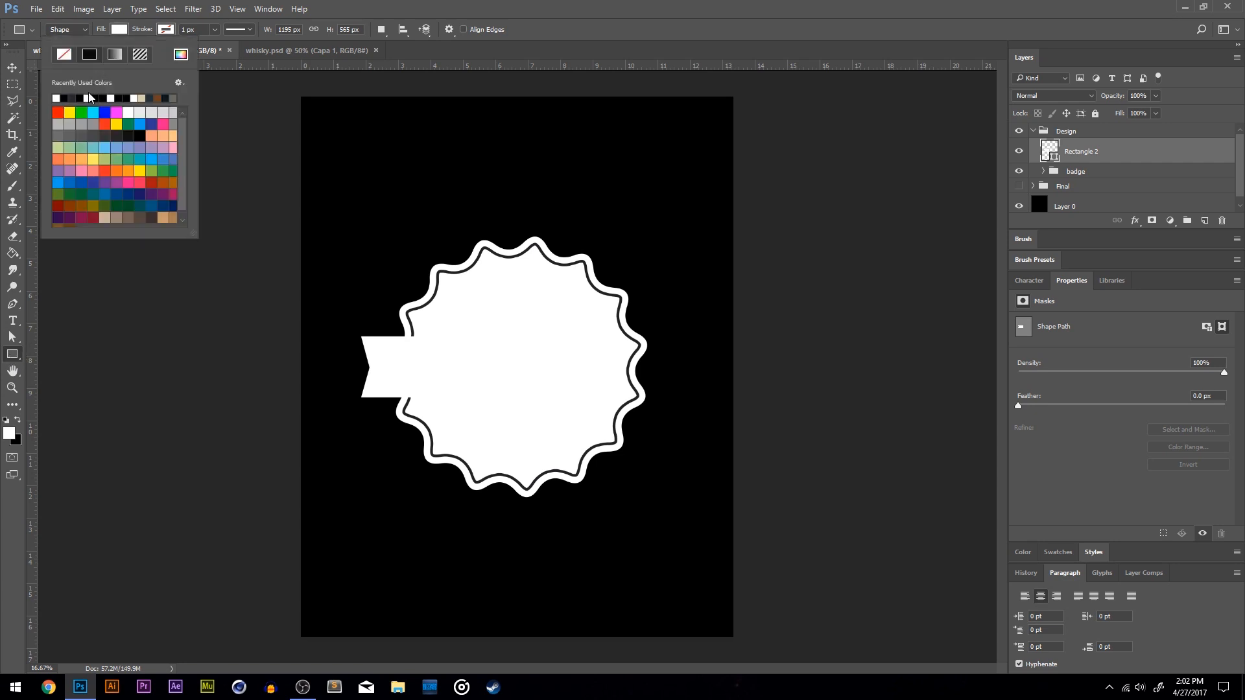
{"action": "left_click", "coordinate": [63, 97]}
{"action": "key", "text": "v"}
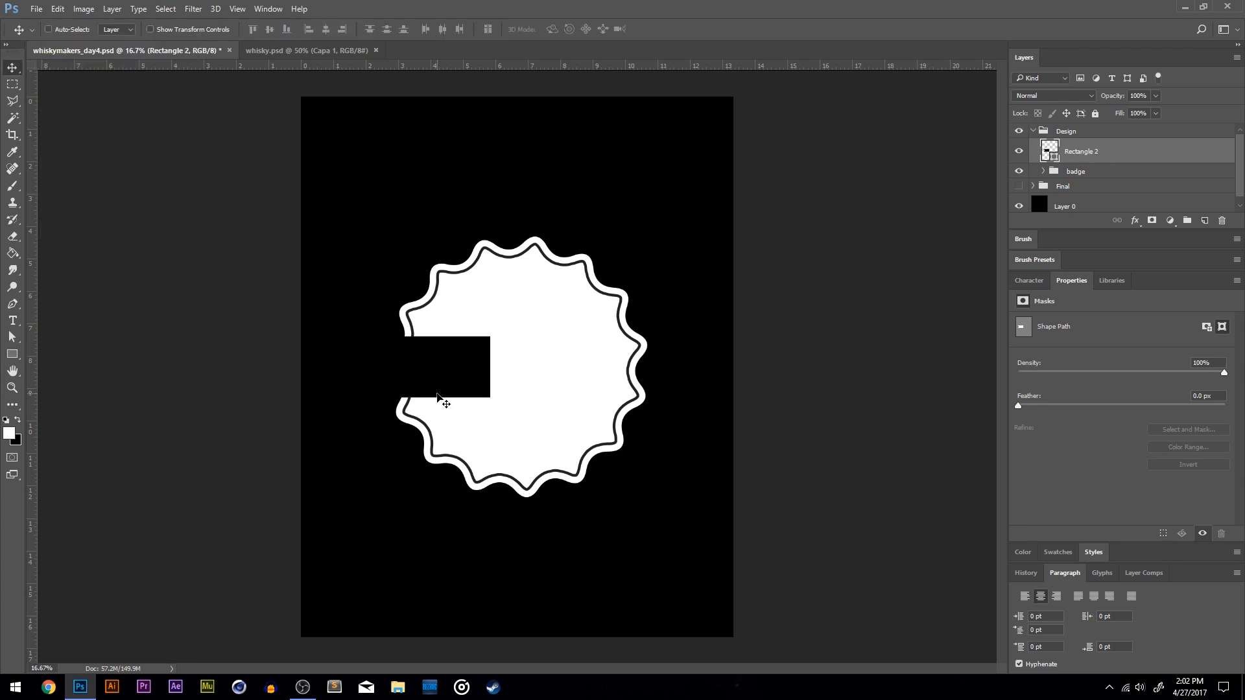
Add a white 50 px Inside Stroke effect to the ribbon shape.
{"action": "left_click", "coordinate": [1135, 221]}
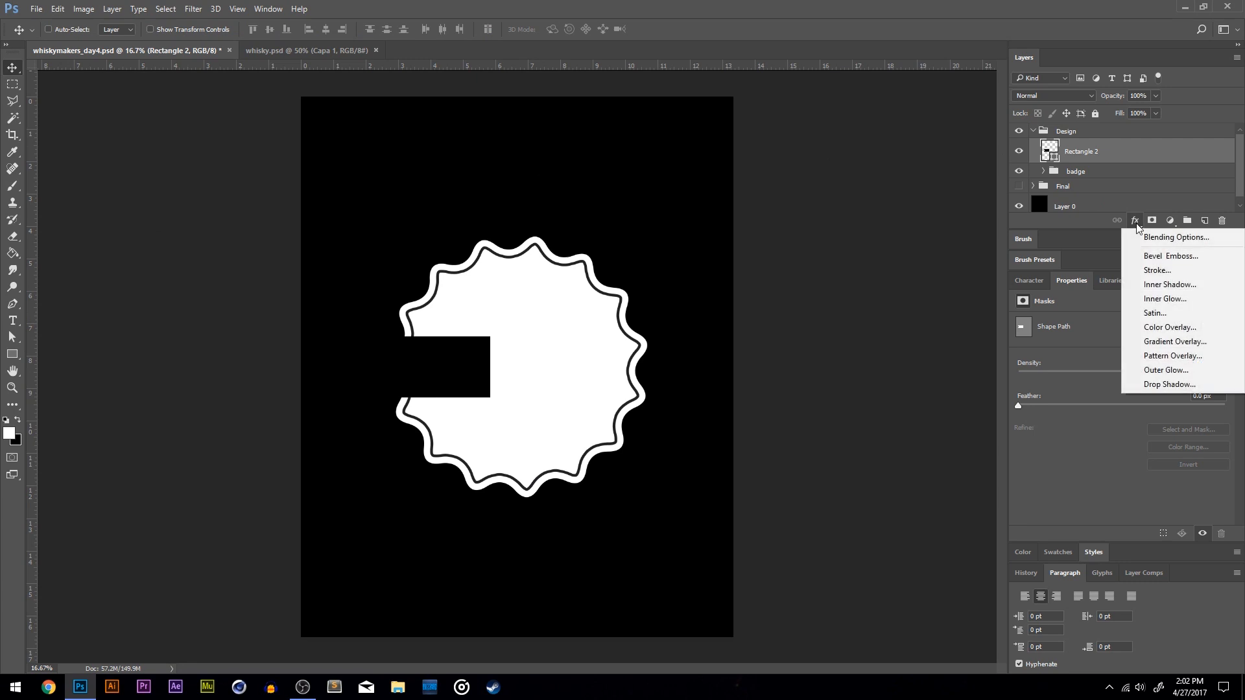
{"action": "left_click", "coordinate": [1157, 270]}
{"action": "key", "text": "Tab"}
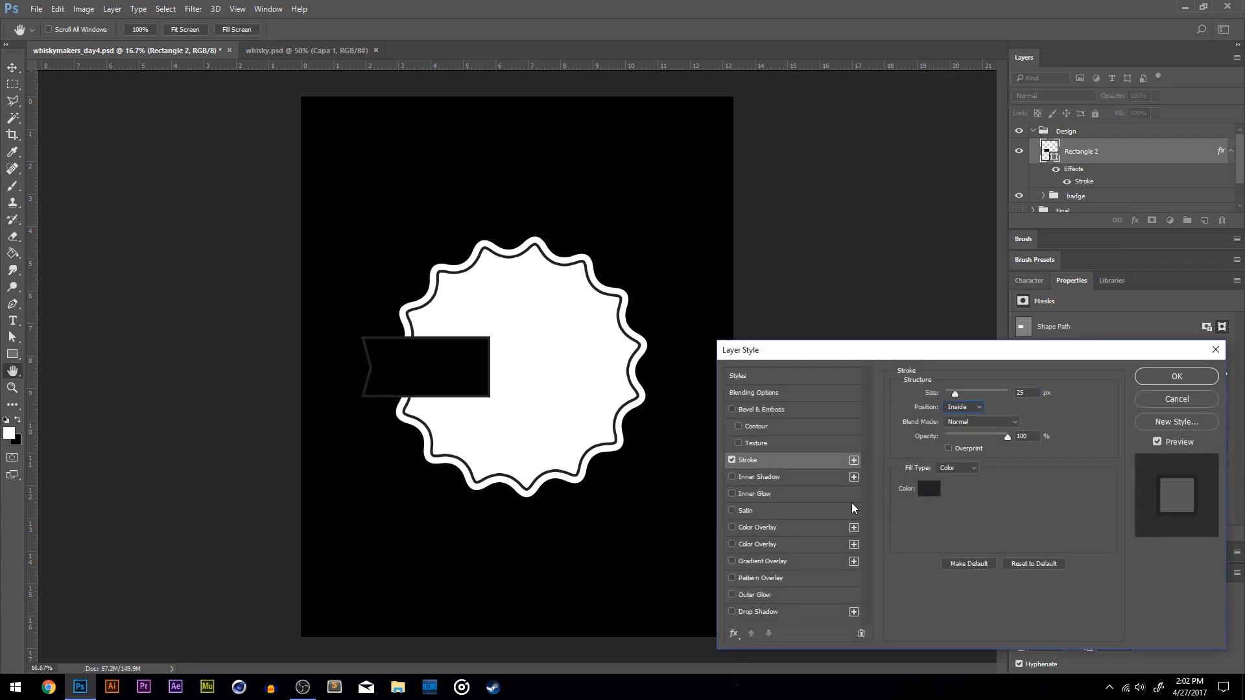
{"action": "left_click", "coordinate": [929, 488]}
{"action": "left_click", "coordinate": [602, 360]}
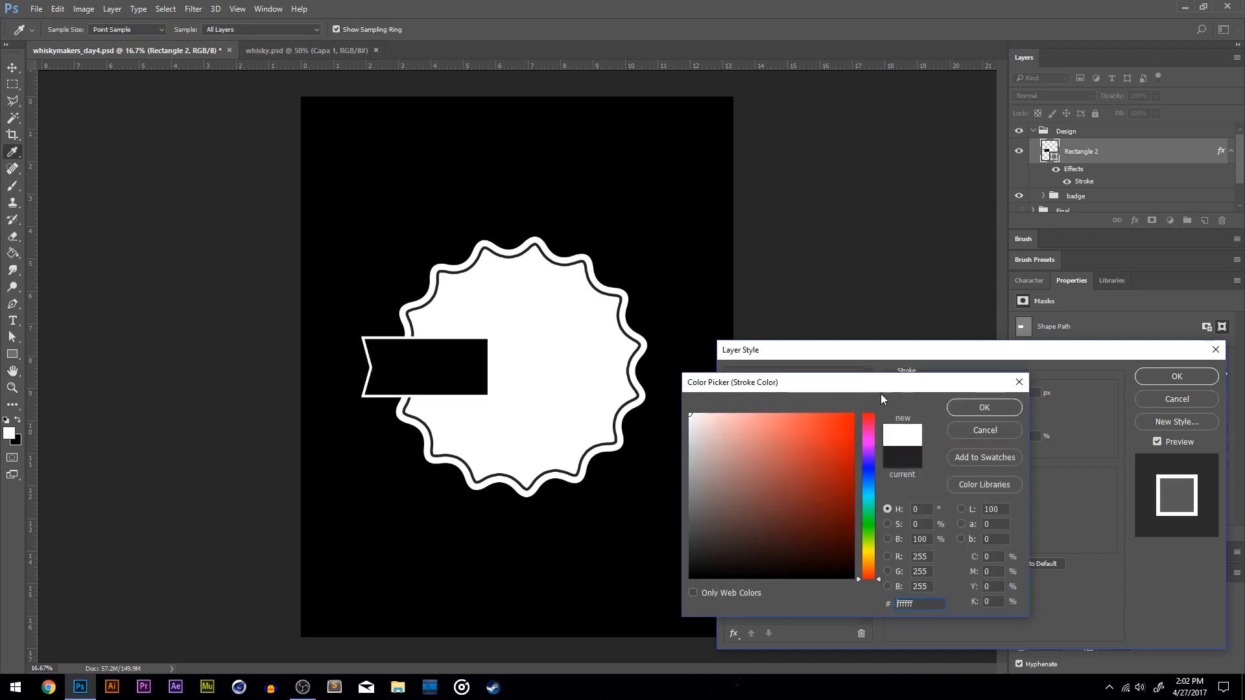
{"action": "left_click", "coordinate": [959, 406]}
{"action": "mouse_move", "coordinate": [944, 396]}
{"action": "left_mouse_down"}
{"action": "mouse_move", "coordinate": [963, 395]}
{"action": "mouse_move", "coordinate": [951, 394]}
{"action": "left_mouse_up"}
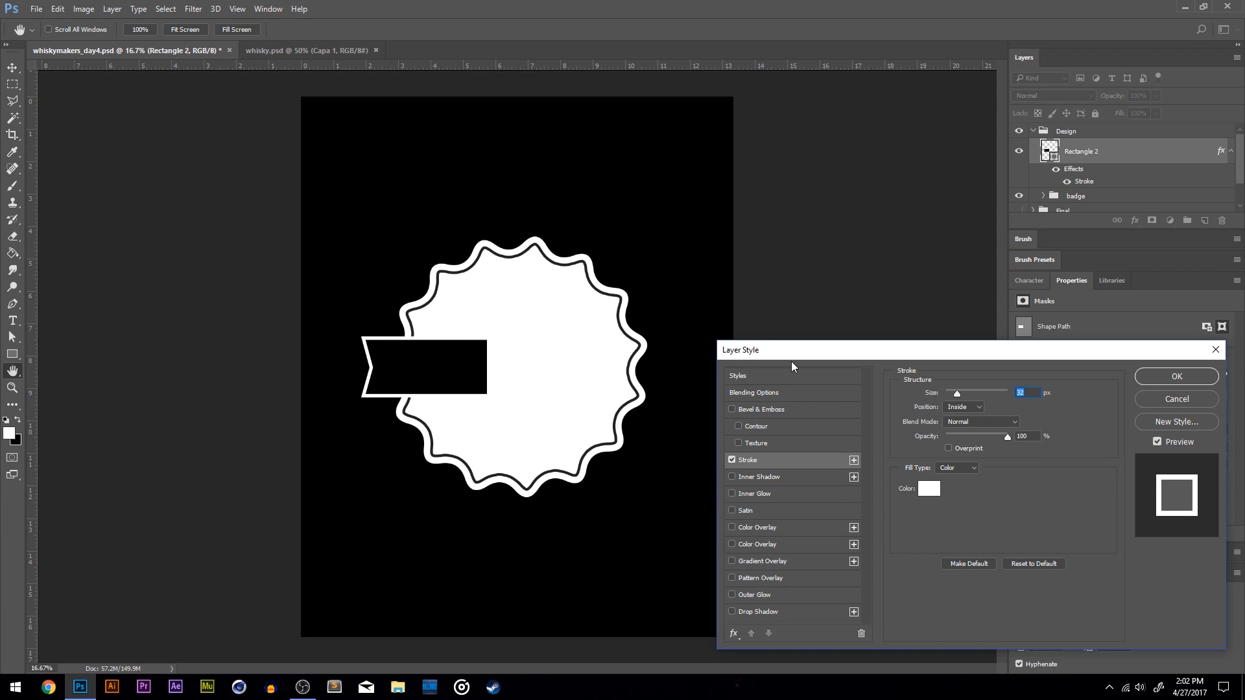
{"action": "left_click_drag", "start_coordinate": [956, 388], "coordinate": [962, 393]}
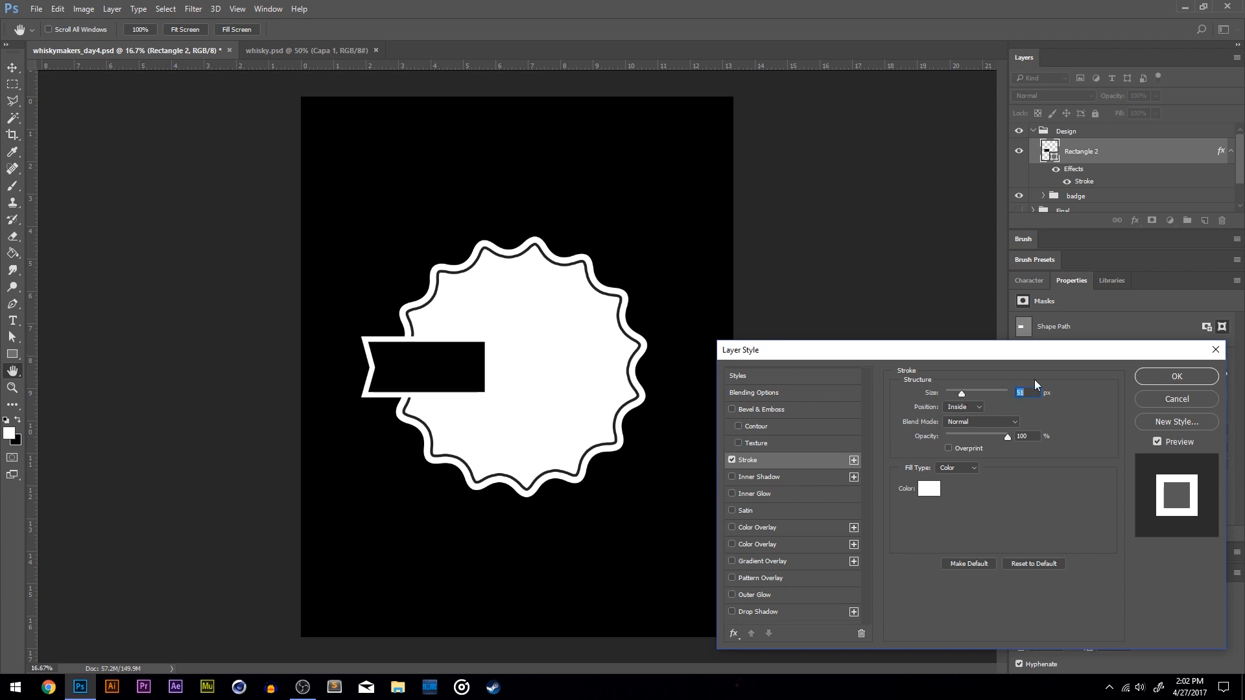
{"action": "type", "text": "50"}
{"action": "key", "text": "Return"}
Duplicate the ribbon onto the badge's right side and flip the copy horizontally.
{"action": "key", "text": "v"}
{"action": "left_click_drag", "start_coordinate": [403, 356], "coordinate": [545, 361]}
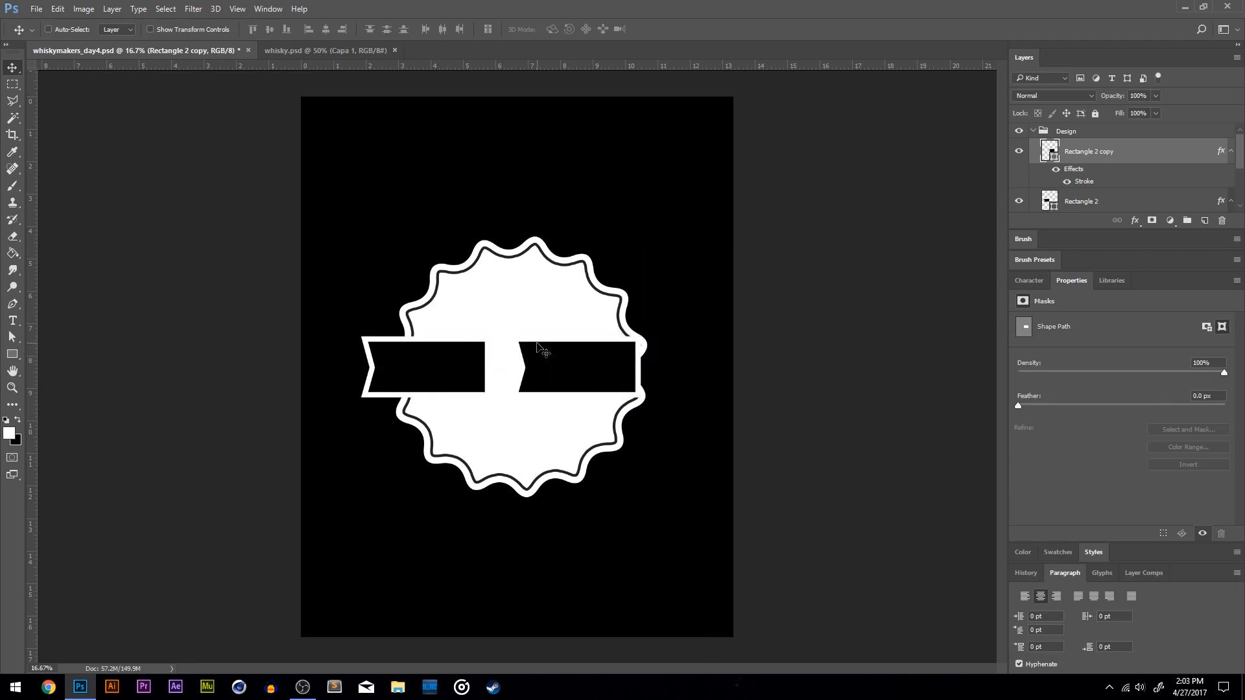
{"action": "key", "text": "ctrl+t"}
{"action": "right_click", "coordinate": [549, 346]}
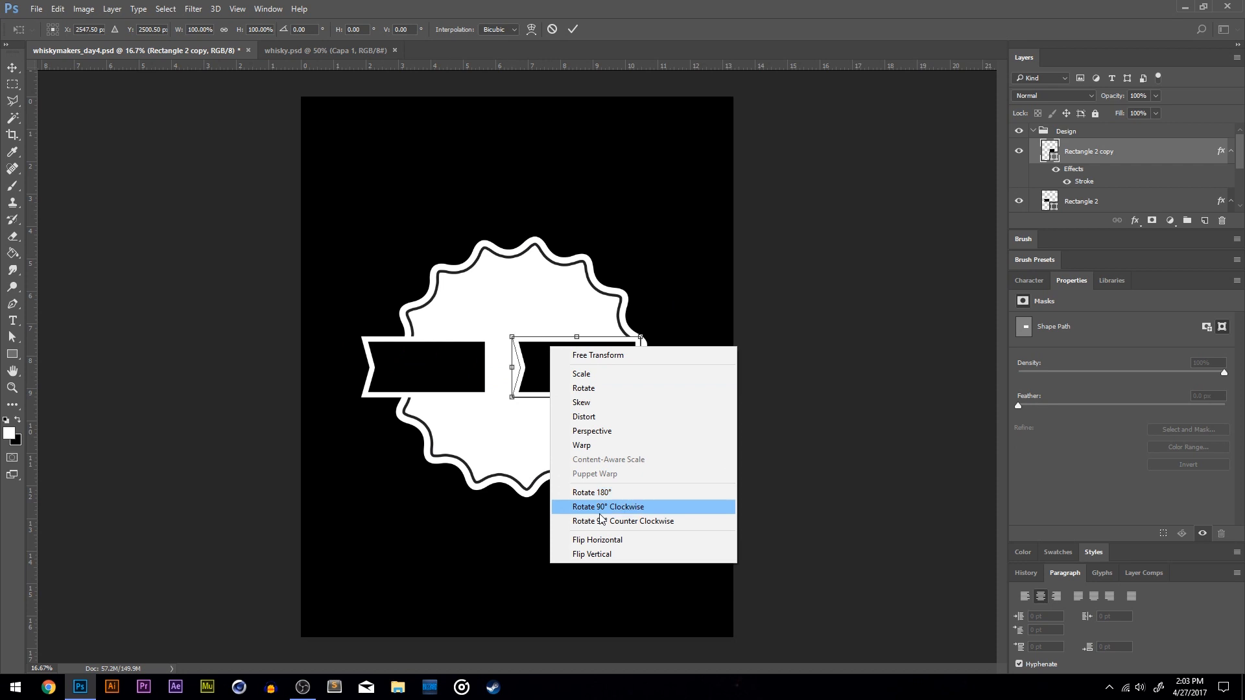
{"action": "left_click", "coordinate": [597, 539]}
{"action": "key", "text": "Return"}
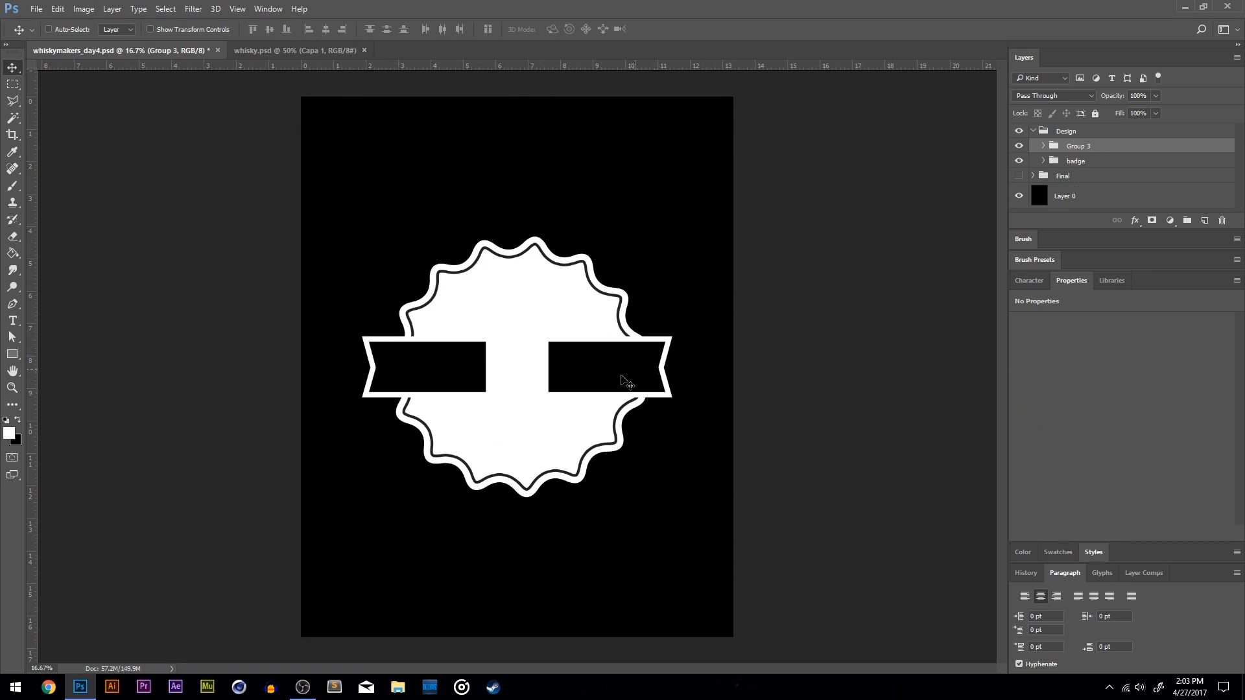
Rotate the badge group clockwise by about 2.8° behind the ribbons.
{"action": "left_click", "coordinate": [1070, 163]}
{"action": "key", "text": "ctrl+t"}
{"action": "left_click_drag", "start_coordinate": [706, 241], "coordinate": [714, 215]}
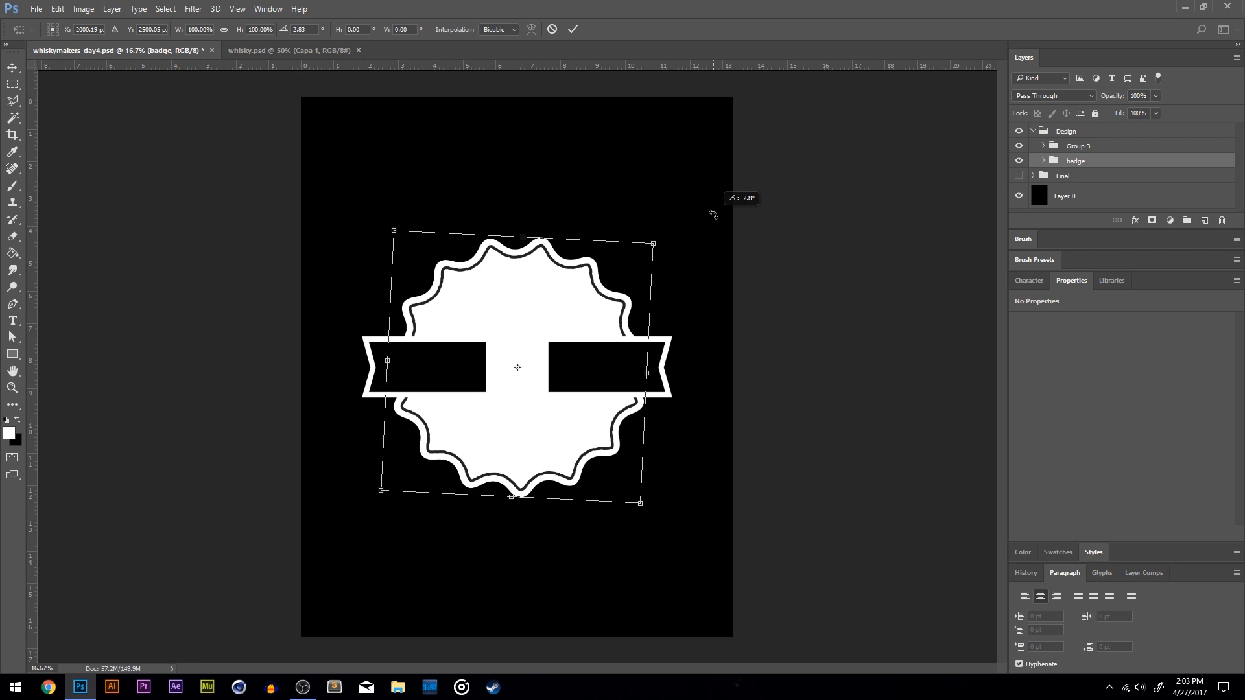
{"action": "key", "text": "Escape"}
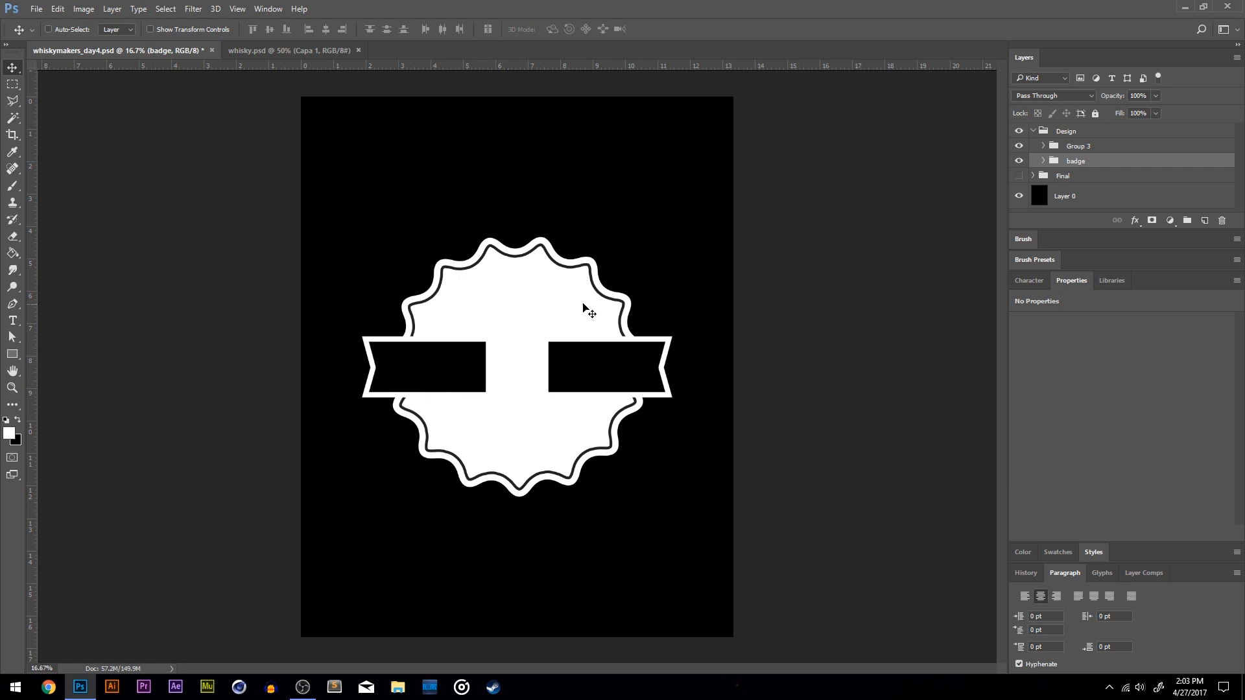
Draw a white circle about 1601 px in diameter over the middle of the badge, beneath the ribbon group.
{"action": "left_click", "coordinate": [16, 360]}
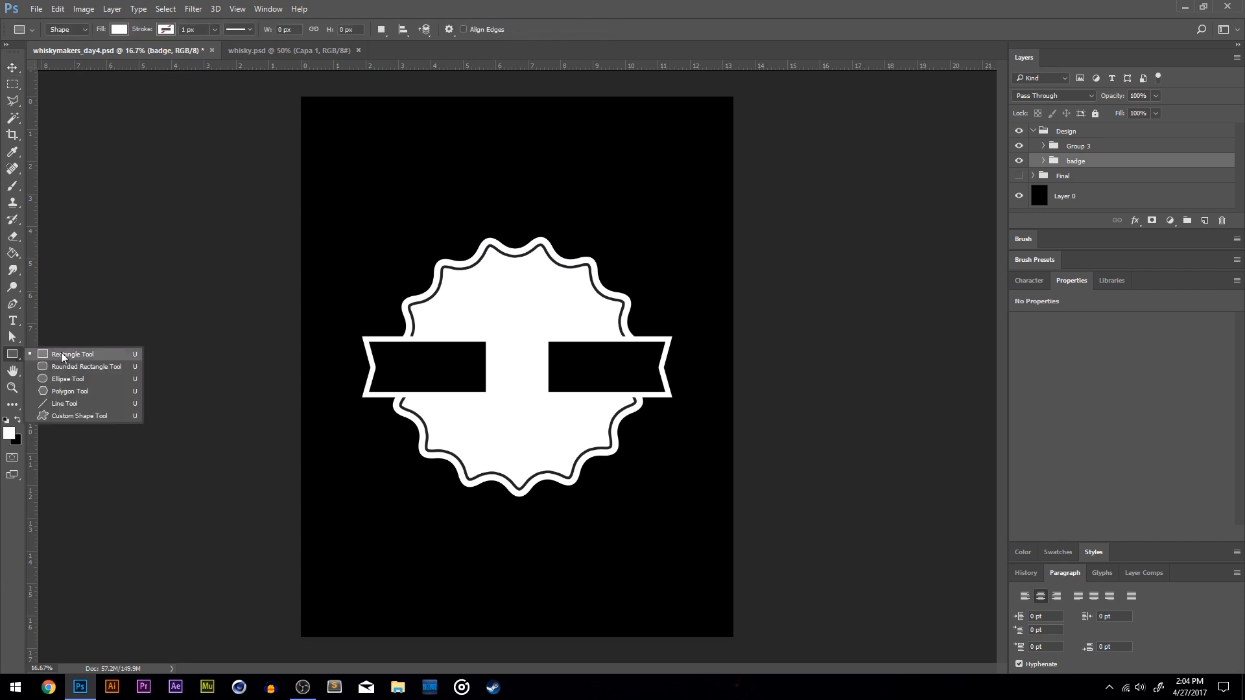
{"action": "left_click", "coordinate": [82, 379]}
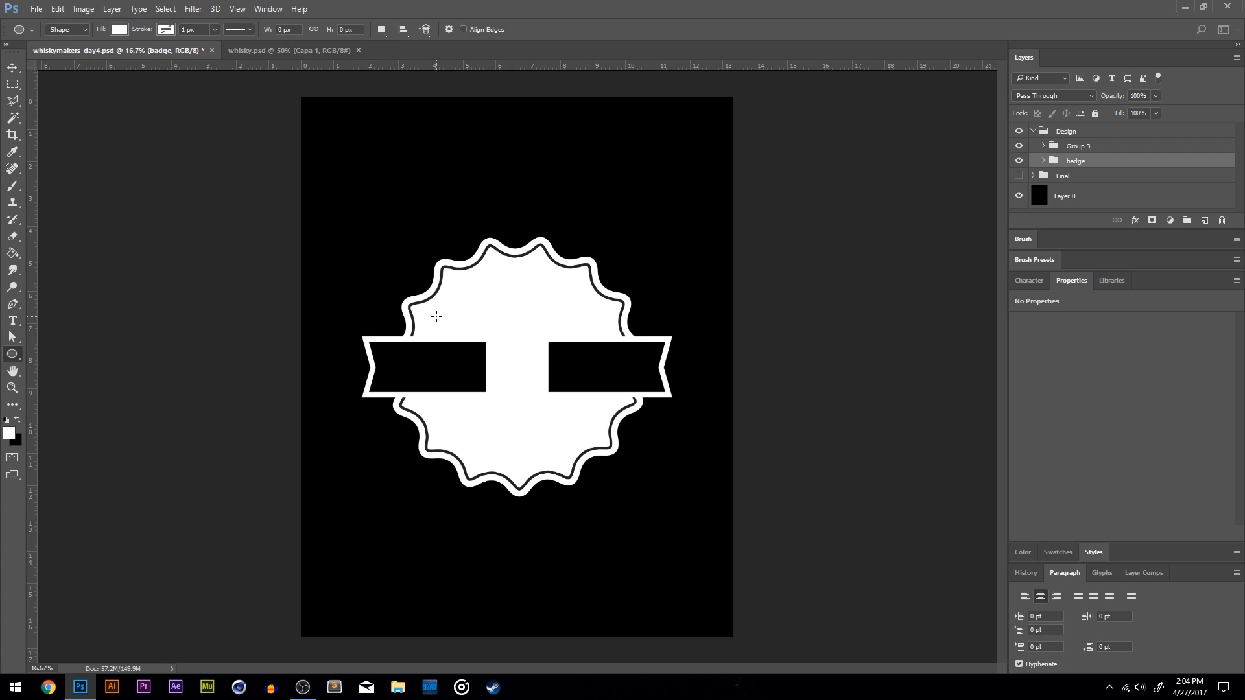
{"action": "left_click_drag", "start_coordinate": [441, 301], "coordinate": [631, 449]}
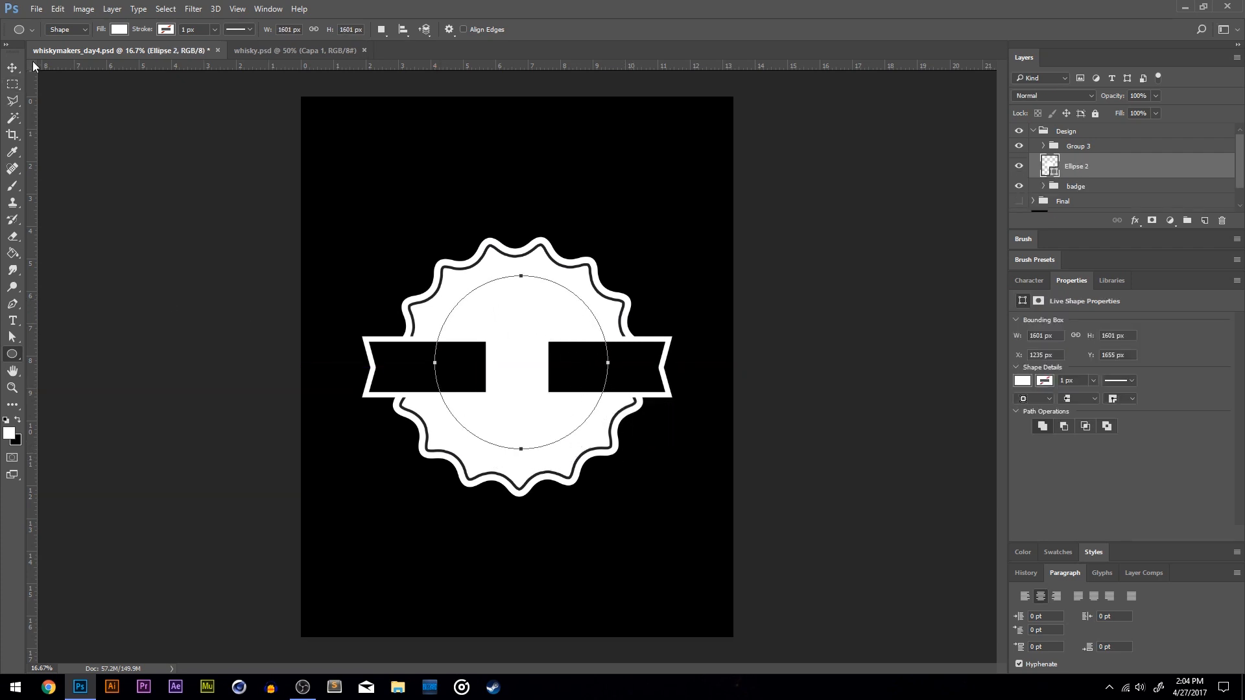
Move the white circle's layer above the ribbon group and center the circle on the canvas.
{"action": "left_click", "coordinate": [12, 68]}
{"action": "left_click_drag", "start_coordinate": [1079, 166], "coordinate": [1087, 140]}
{"action": "key", "text": "ctrl+a"}
{"action": "left_click", "coordinate": [325, 29]}
{"action": "left_click", "coordinate": [271, 29]}
{"action": "key", "text": "ctrl+d"}
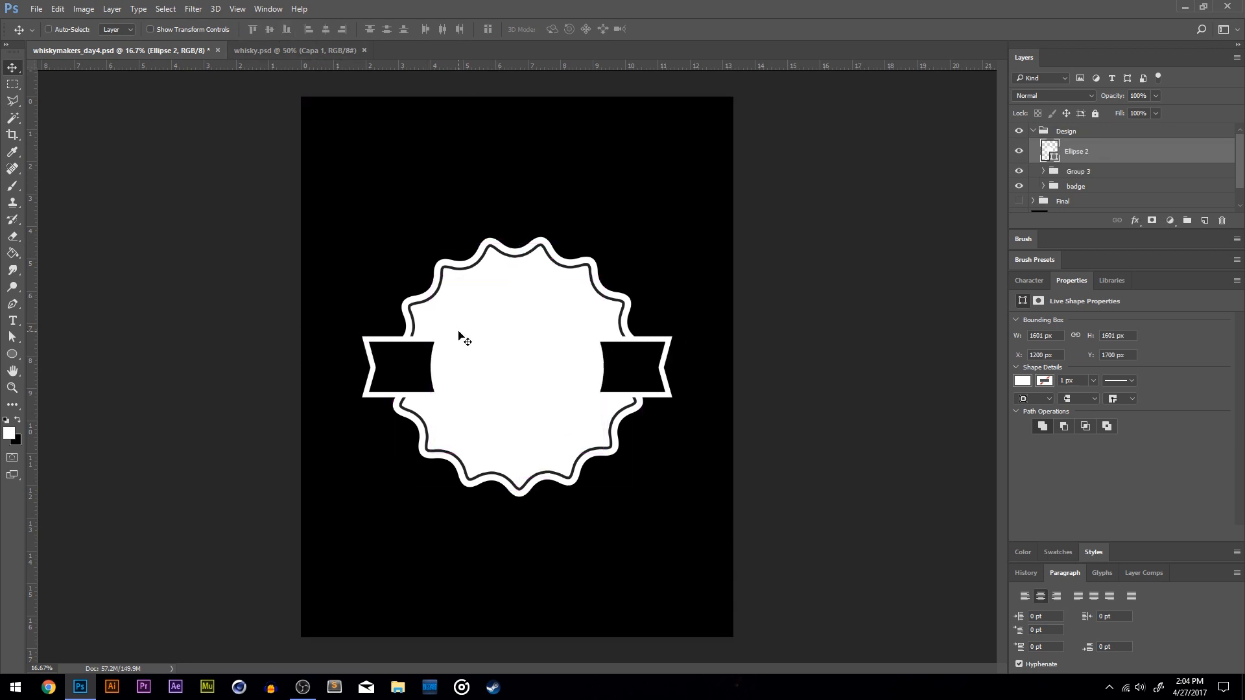
Scale the white circle down to 95.5% around its center, about 1529 px in diameter.
{"action": "key", "text": "ctrl+t"}
{"action": "left_click_drag", "start_coordinate": [604, 275], "coordinate": [600, 280]}
{"action": "left_click", "coordinate": [12, 67]}
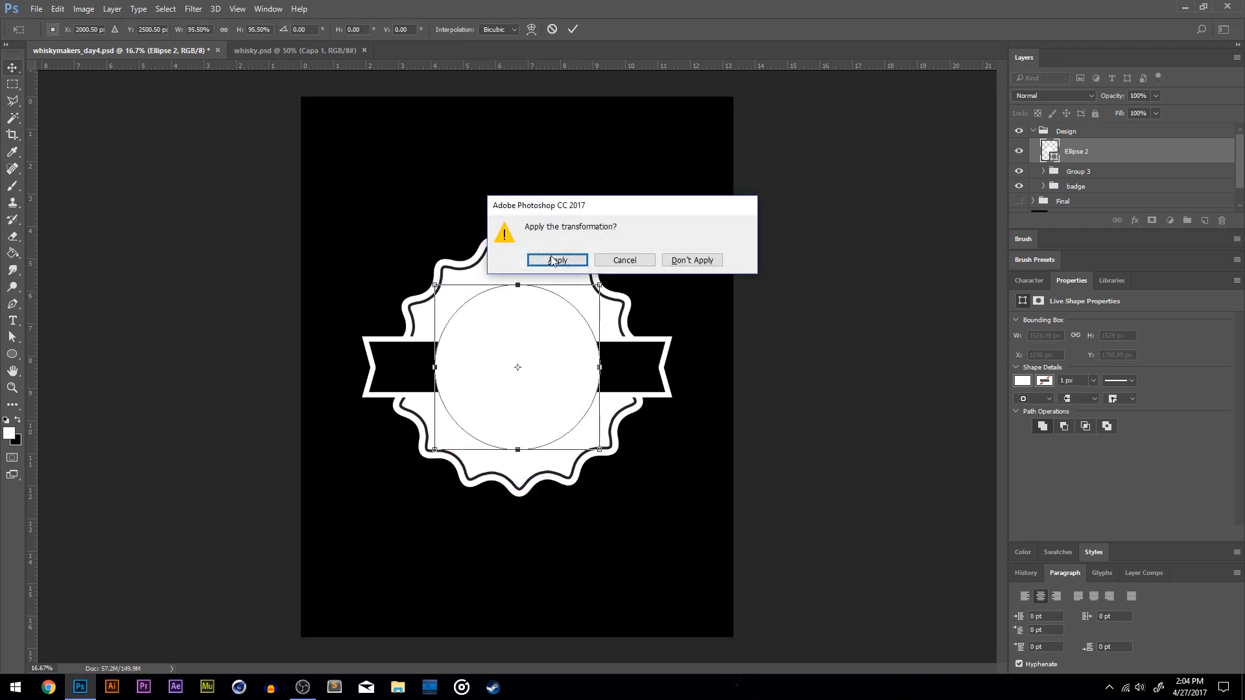
{"action": "left_click", "coordinate": [558, 259]}
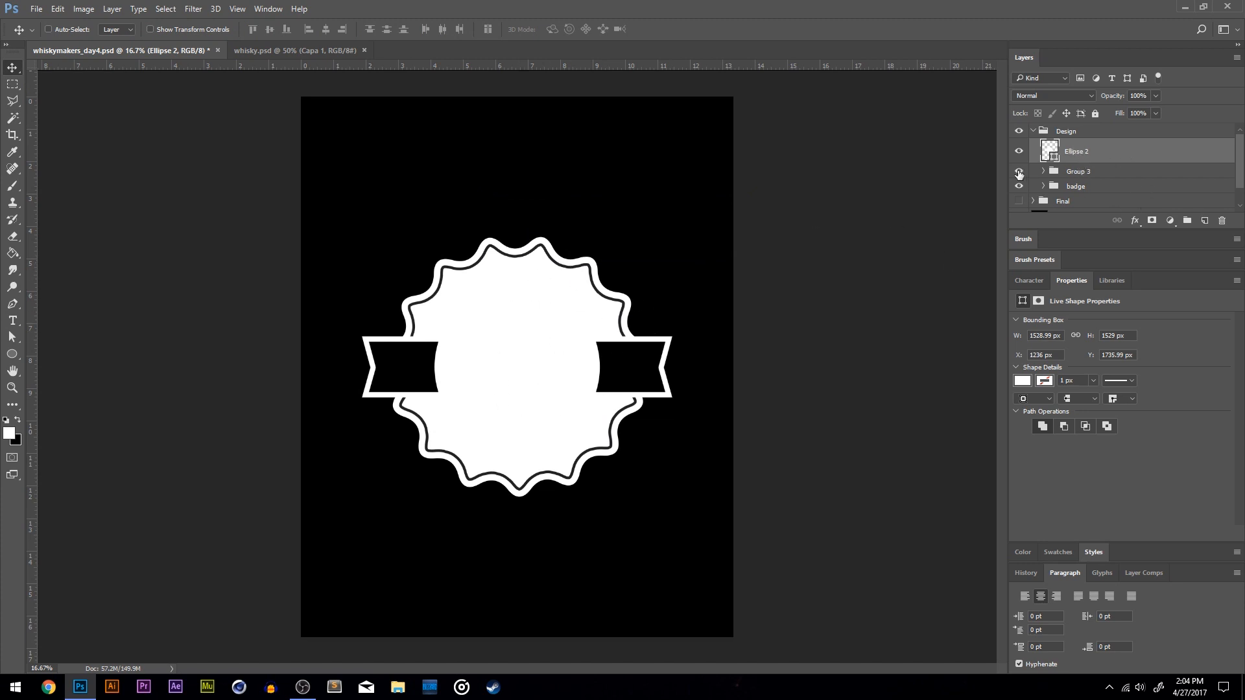
Rename the ribbon group as banners and the white circle's layer as white cover.
{"action": "double_click", "coordinate": [1079, 171]}
{"action": "type", "text": "banners"}
{"action": "key", "text": "Return"}
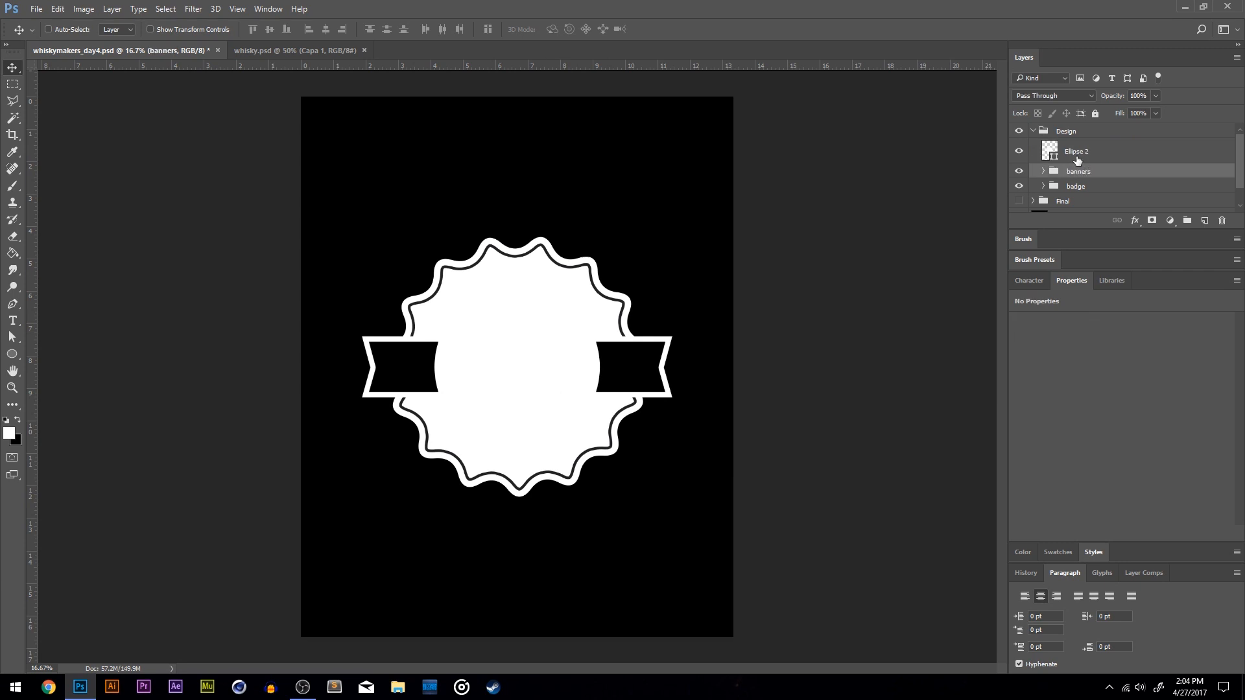
{"action": "left_click", "coordinate": [1077, 151]}
{"action": "double_click", "coordinate": [1075, 152]}
{"action": "type", "text": "cover"}
{"action": "key", "text": "Return"}
{"action": "double_click", "coordinate": [1068, 155]}
{"action": "type", "text": "white cover"}
{"action": "key", "text": "Return"}
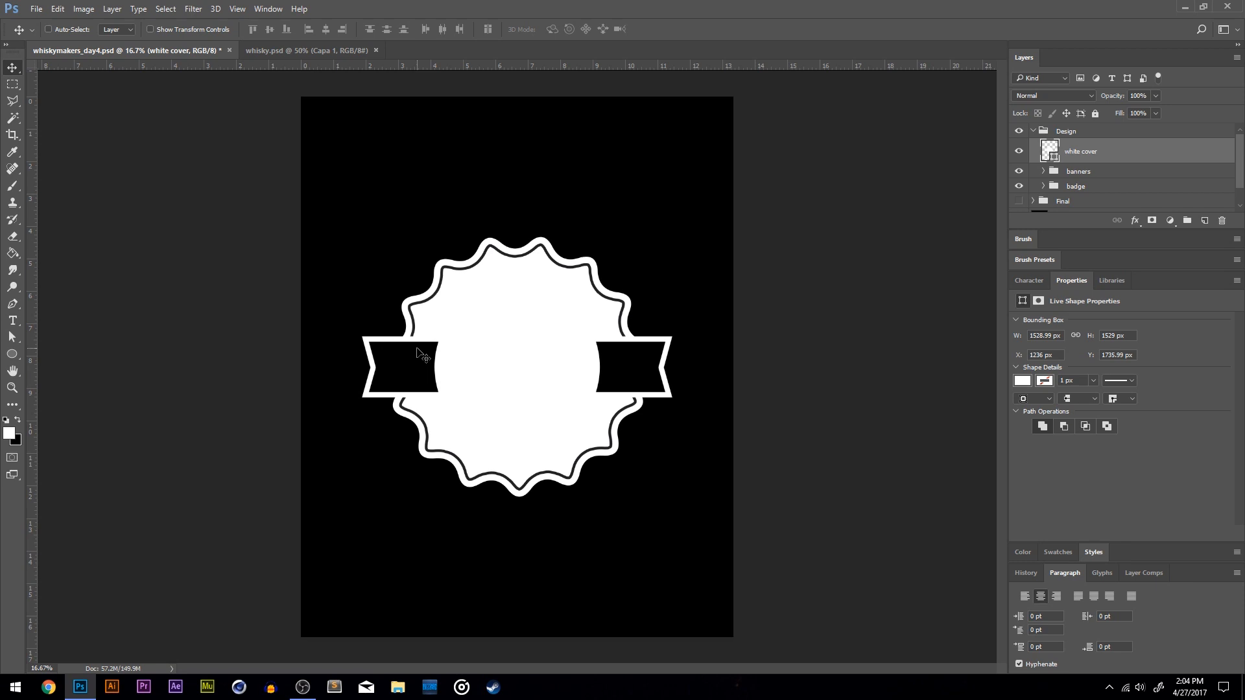
Draw a scalloped circle custom shape in white over the middle of the badge, slightly larger than the white cover.
{"action": "left_click", "coordinate": [12, 354]}
{"action": "left_click", "coordinate": [58, 419]}
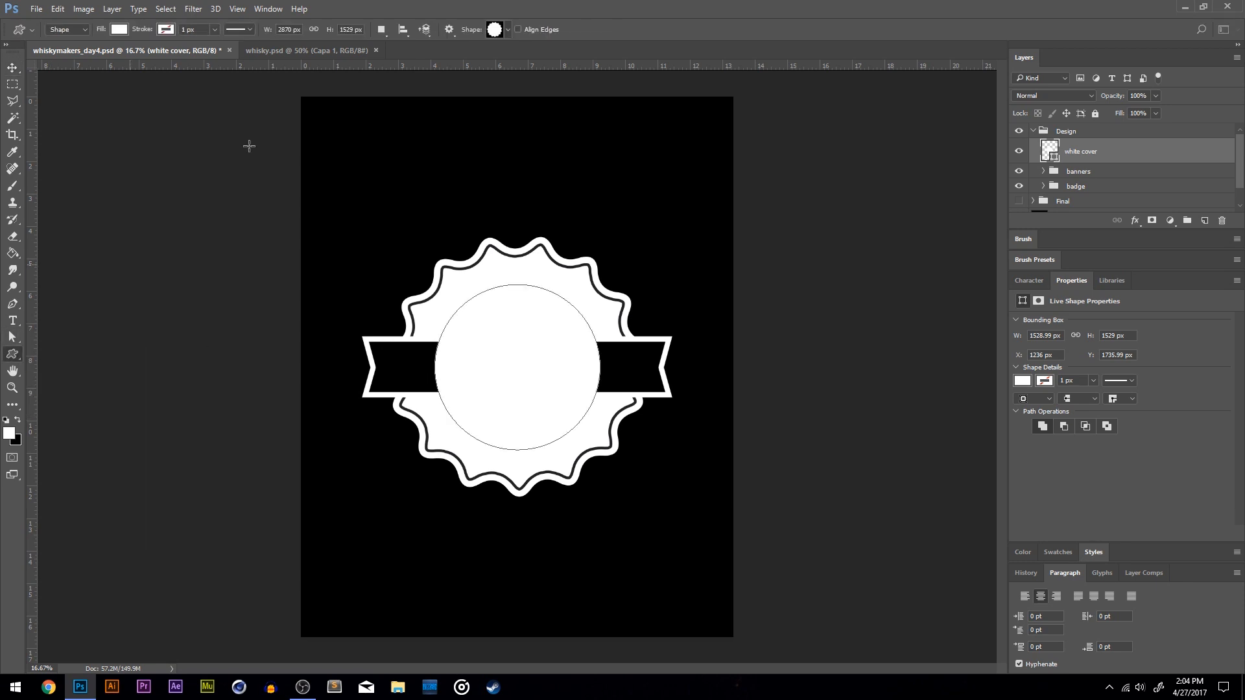
{"action": "left_click", "coordinate": [496, 33]}
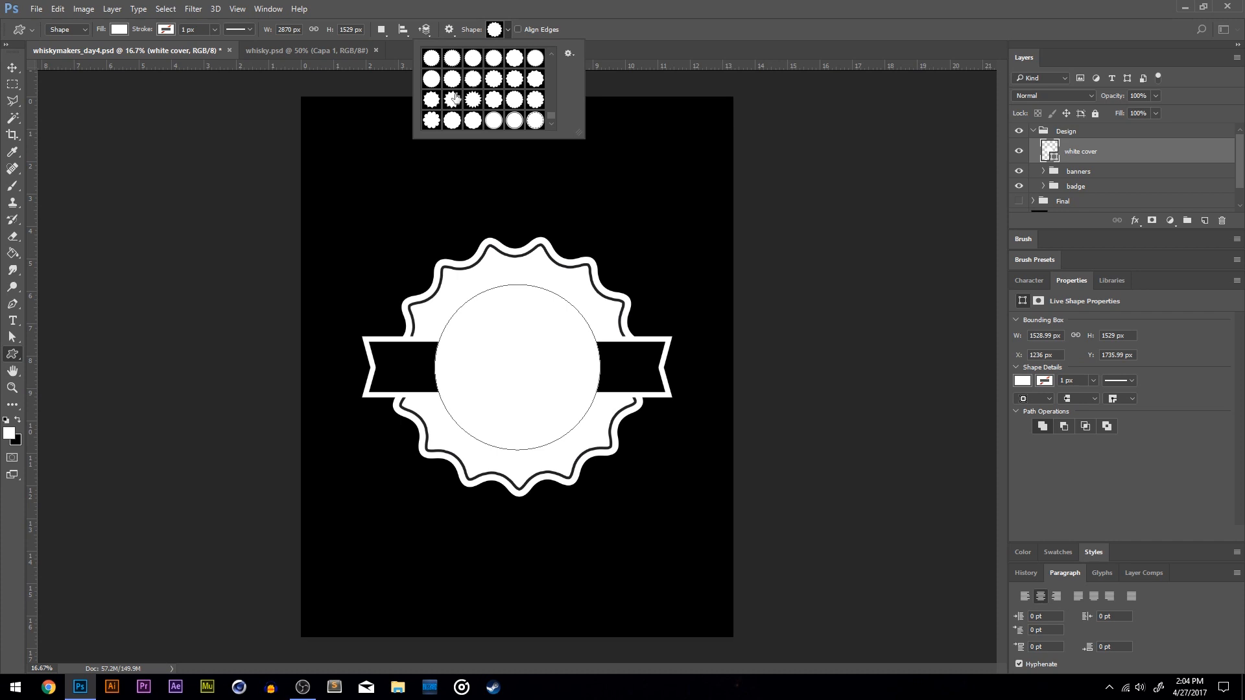
{"action": "left_click", "coordinate": [432, 77]}
{"action": "left_click_drag", "start_coordinate": [408, 264], "coordinate": [565, 435]}
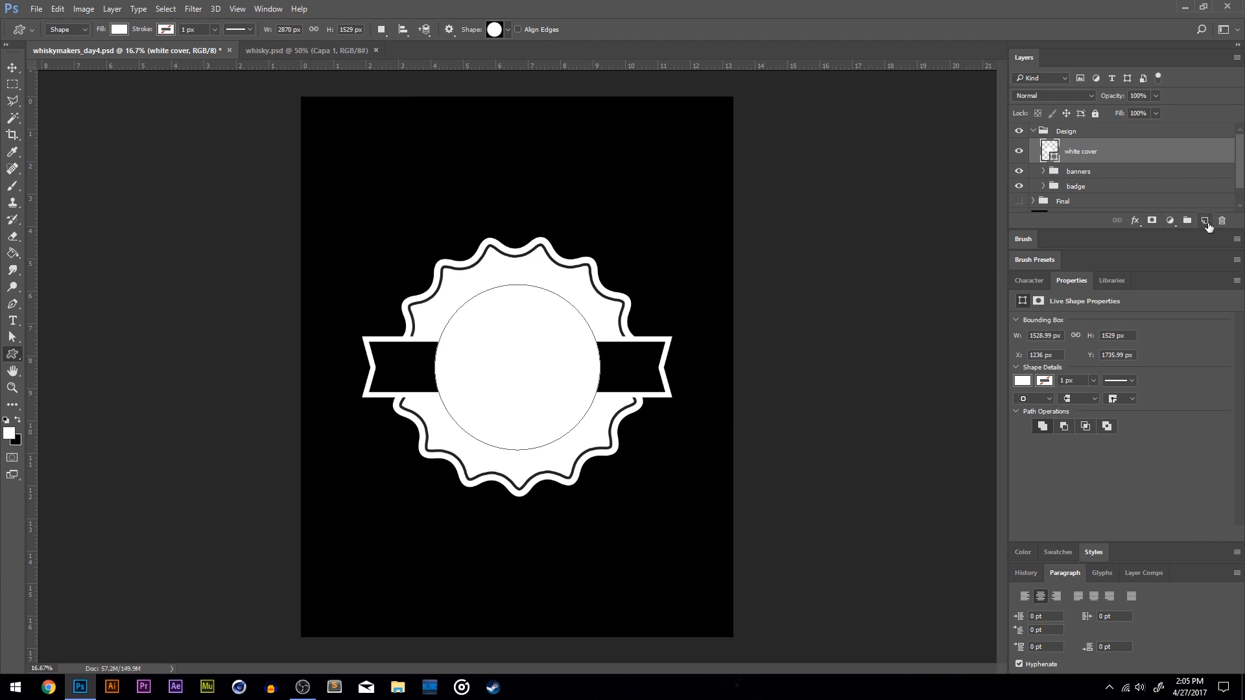
{"action": "left_click_drag", "start_coordinate": [458, 441], "coordinate": [609, 475]}
{"action": "key", "text": "v"}
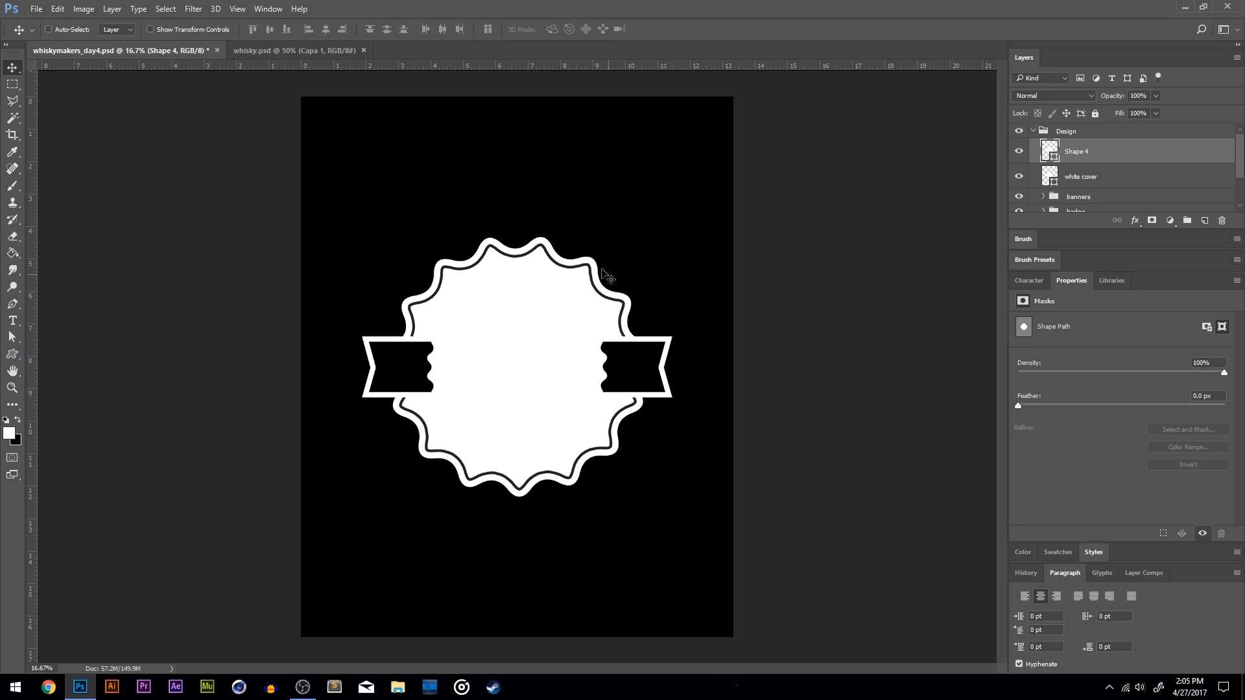
Add a black (000000) Color Overlay effect to the scalloped circle.
{"action": "left_click", "coordinate": [1134, 222]}
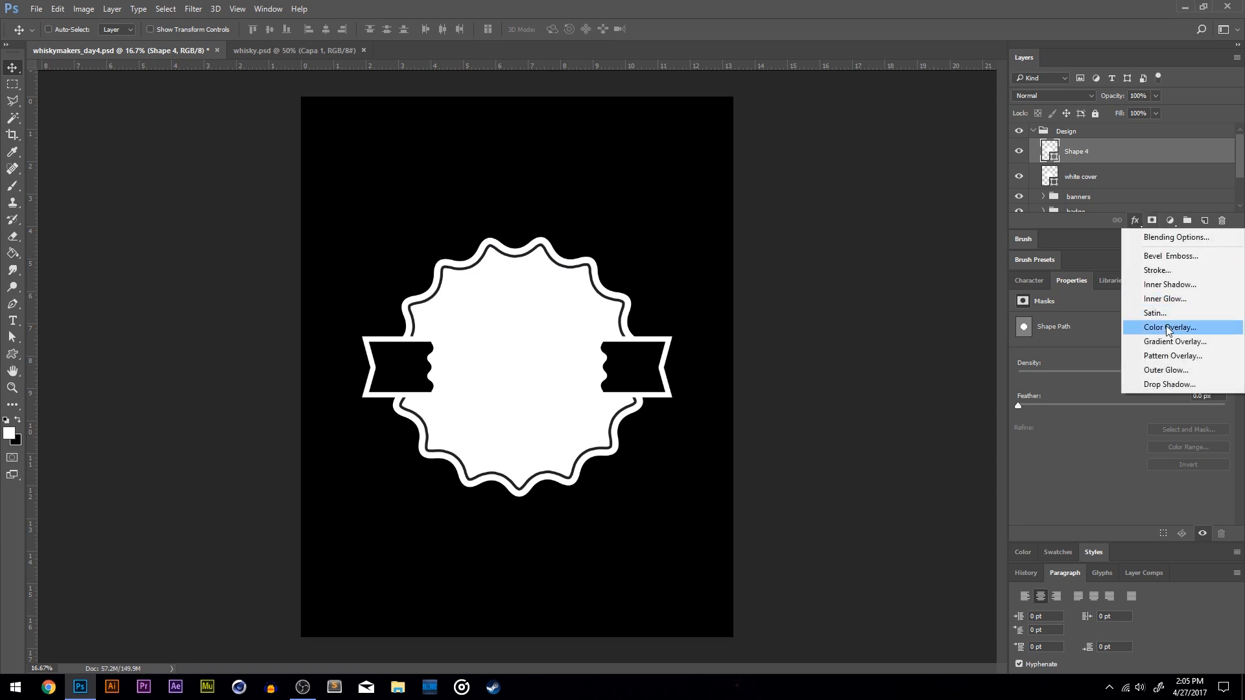
{"action": "left_click", "coordinate": [1161, 334]}
{"action": "left_click", "coordinate": [1033, 395]}
{"action": "type", "text": "000000"}
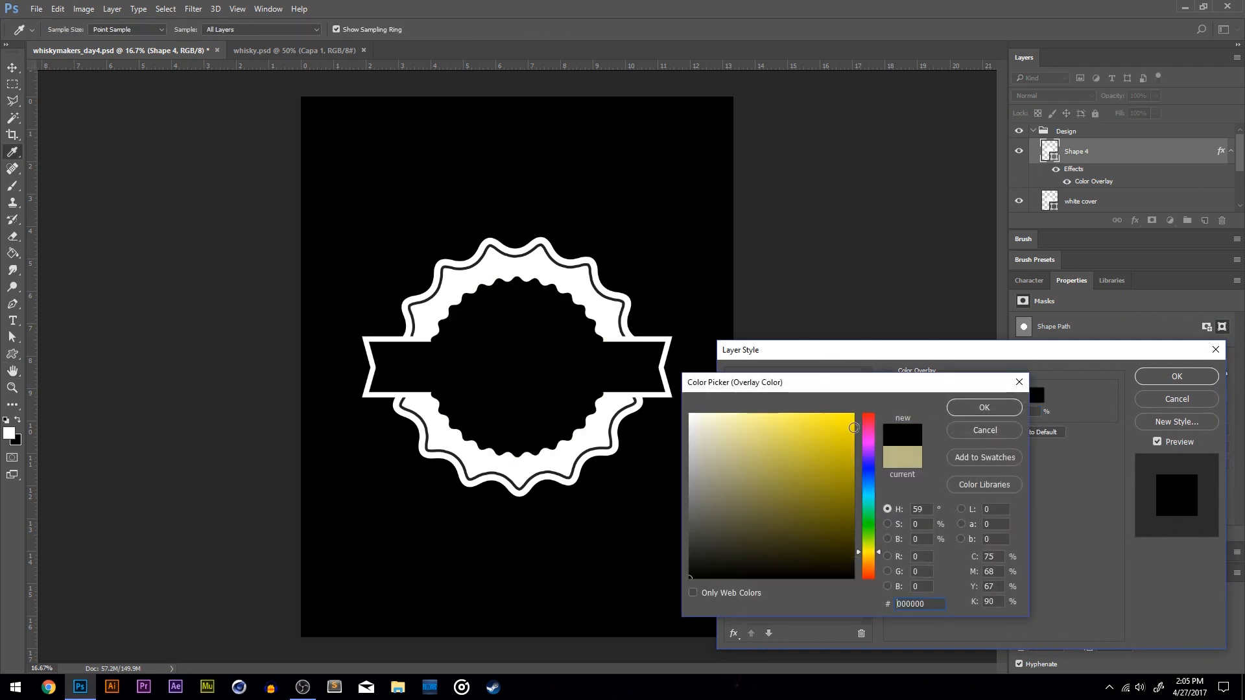
{"action": "left_click", "coordinate": [973, 407]}
{"action": "left_click", "coordinate": [1175, 376]}
Scale the black scalloped circle down so it fits inside the white cover, keeping it centered on the canvas.
{"action": "key", "text": "ctrl+t"}
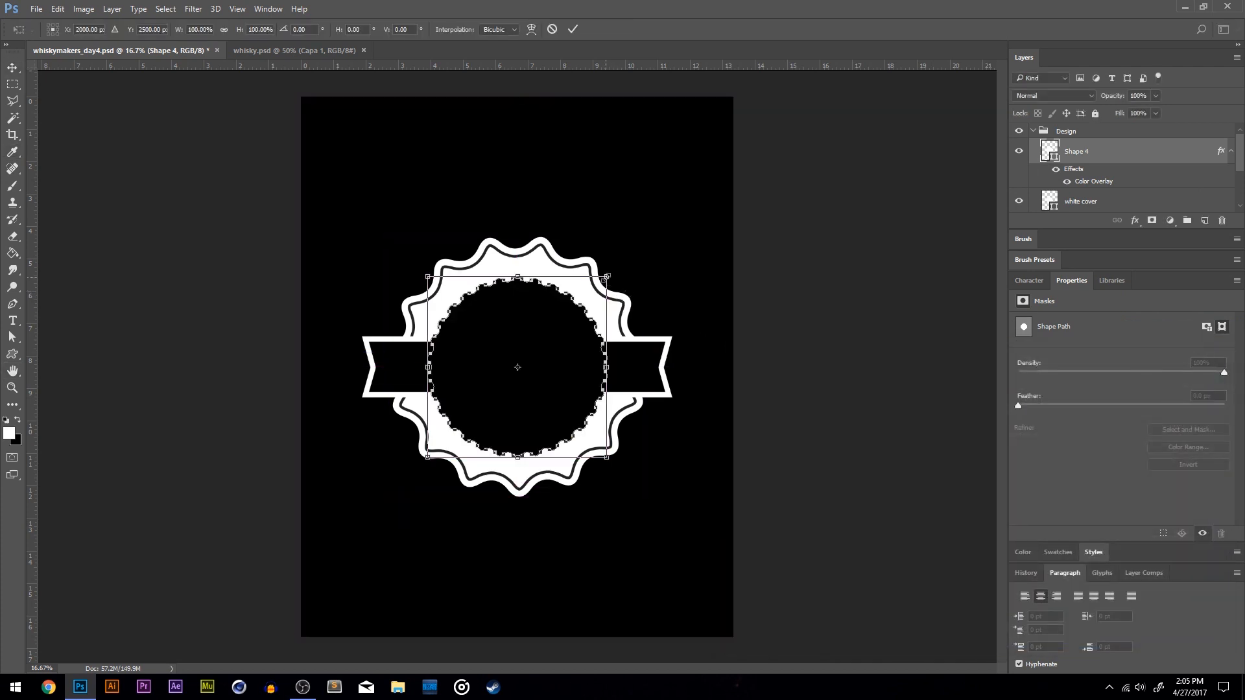
{"action": "left_click_drag", "start_coordinate": [607, 276], "coordinate": [593, 292]}
{"action": "key", "text": "Return"}
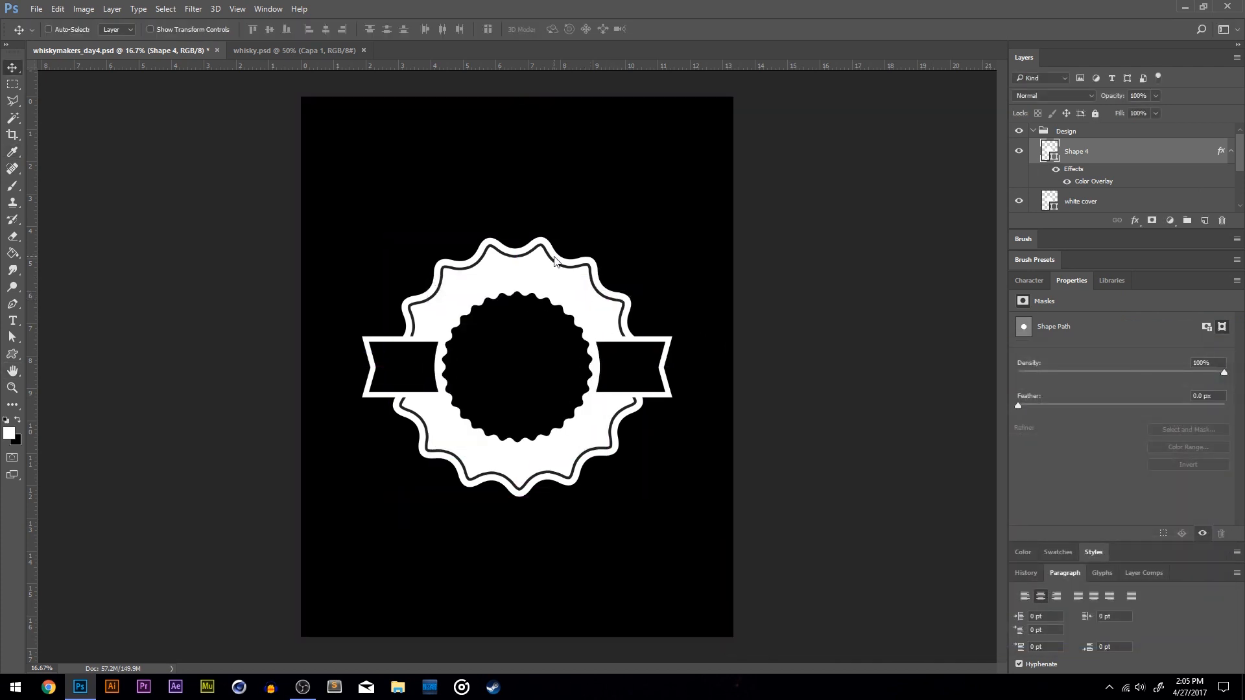
{"action": "key", "text": "ctrl+a"}
{"action": "key", "text": "ctrl+d"}
Duplicate the white cover shape layer and rasterize the original beneath the copy.
{"action": "left_click", "coordinate": [1074, 204]}
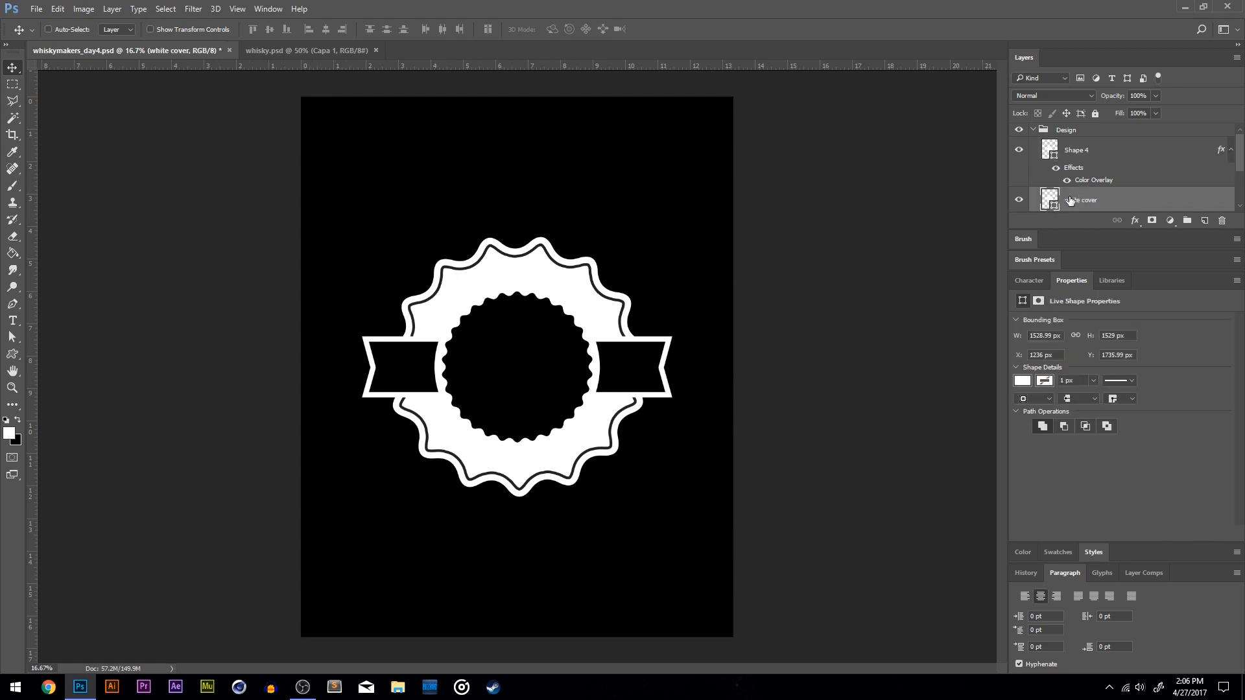
{"action": "key", "text": "ctrl+j"}
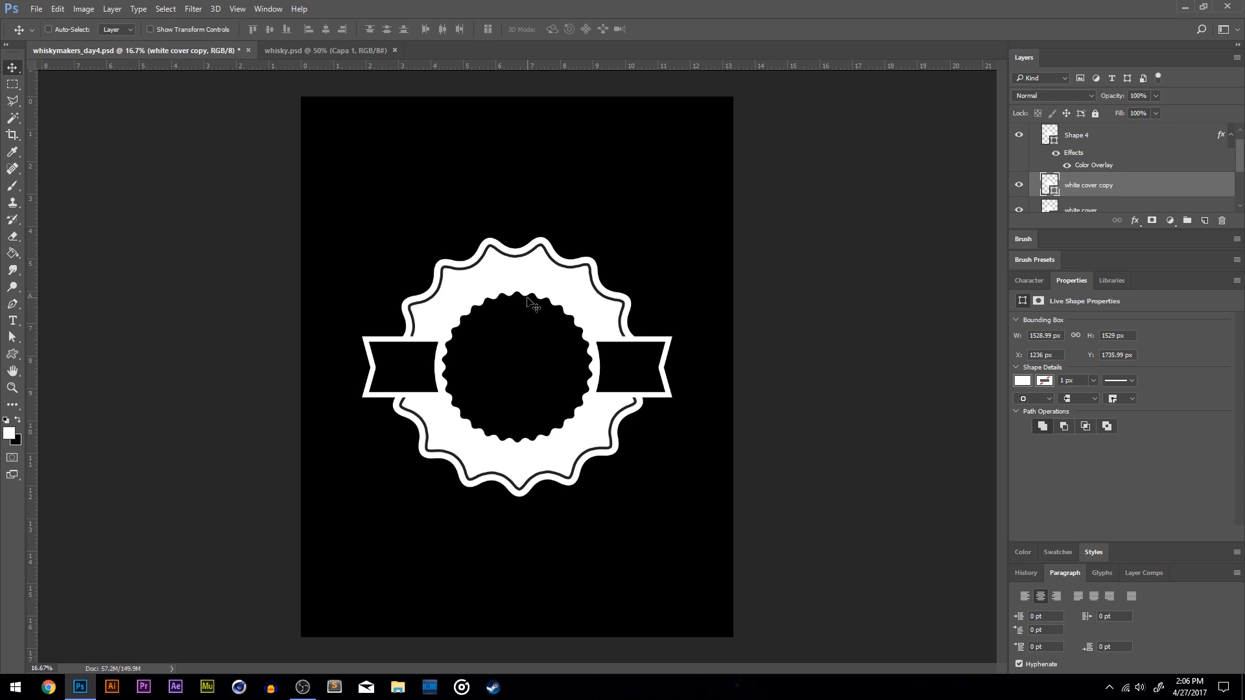
{"action": "scroll", "coordinate": [1062, 190], "scroll_direction": "down", "scroll_amount": 1}
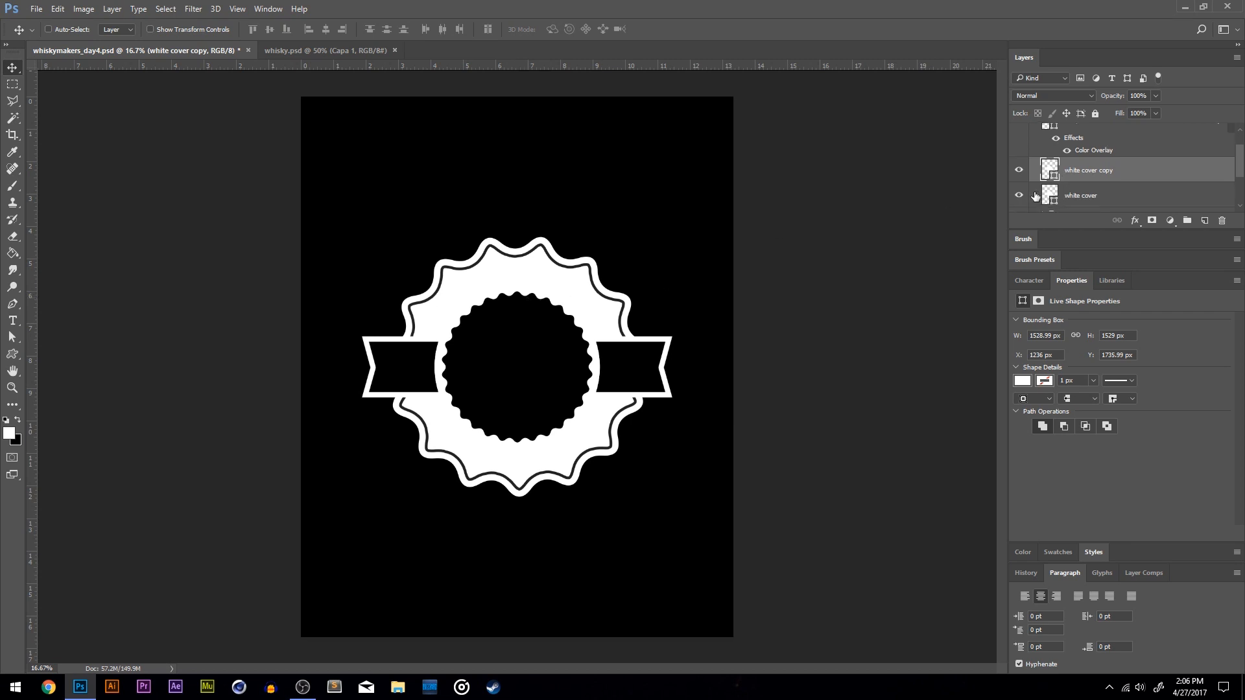
{"action": "right_click", "coordinate": [1082, 189]}
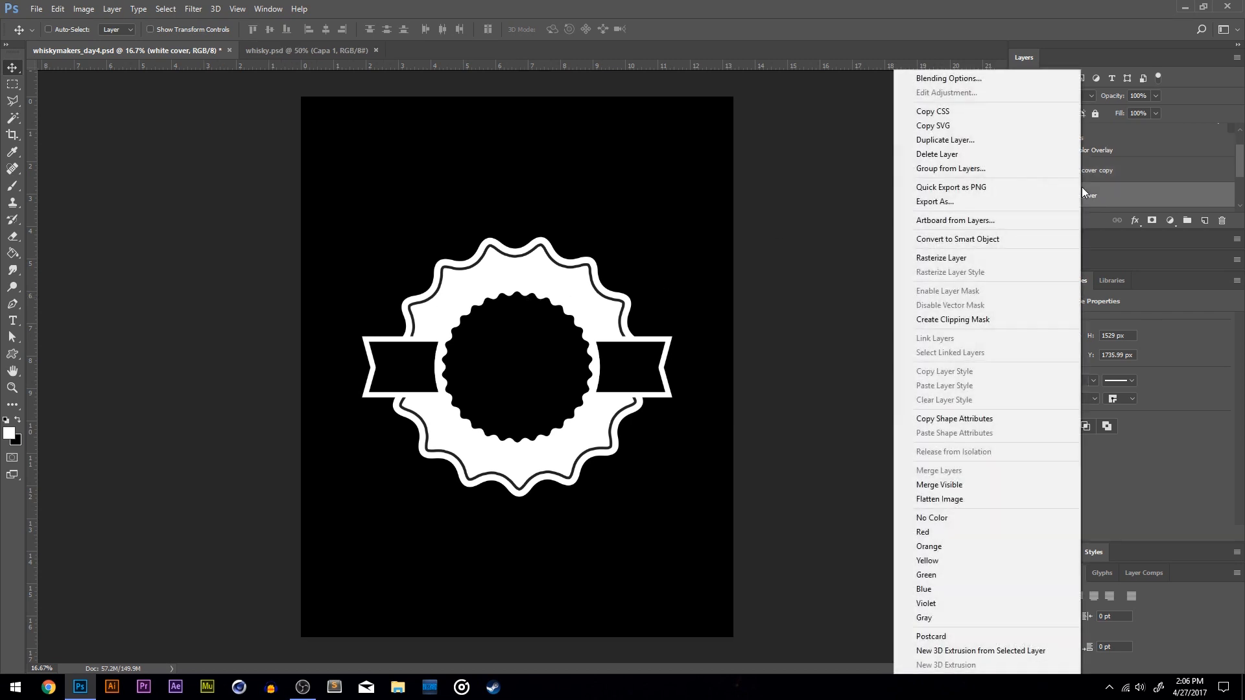
{"action": "left_click", "coordinate": [996, 257]}
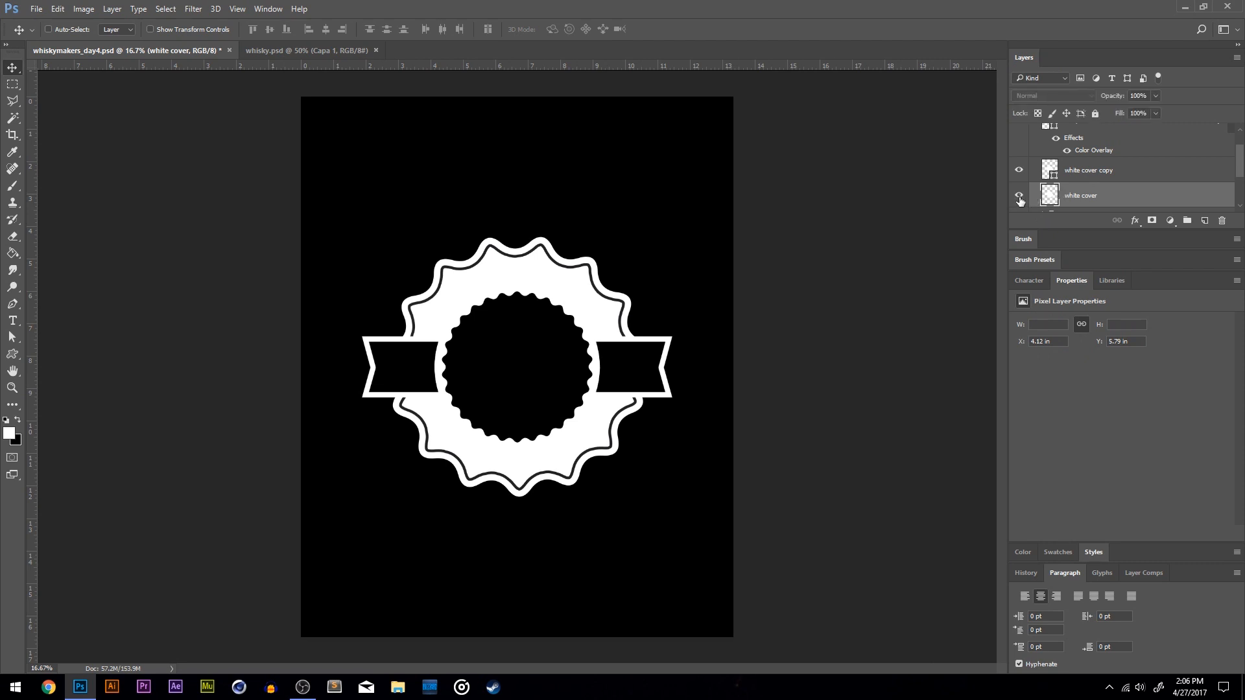
Compare the rasterized white cover with its shape copy by toggling the visibility of both layers.
{"action": "left_click", "coordinate": [1018, 172]}
{"action": "left_click", "coordinate": [1020, 194]}
{"action": "left_click", "coordinate": [1020, 195]}
{"action": "left_click", "coordinate": [1020, 194]}
{"action": "left_click", "coordinate": [1020, 194]}
{"action": "left_click", "coordinate": [1020, 194]}
{"action": "left_click", "coordinate": [1021, 197]}
{"action": "left_click", "coordinate": [1089, 172]}
{"action": "left_click", "coordinate": [1018, 170]}
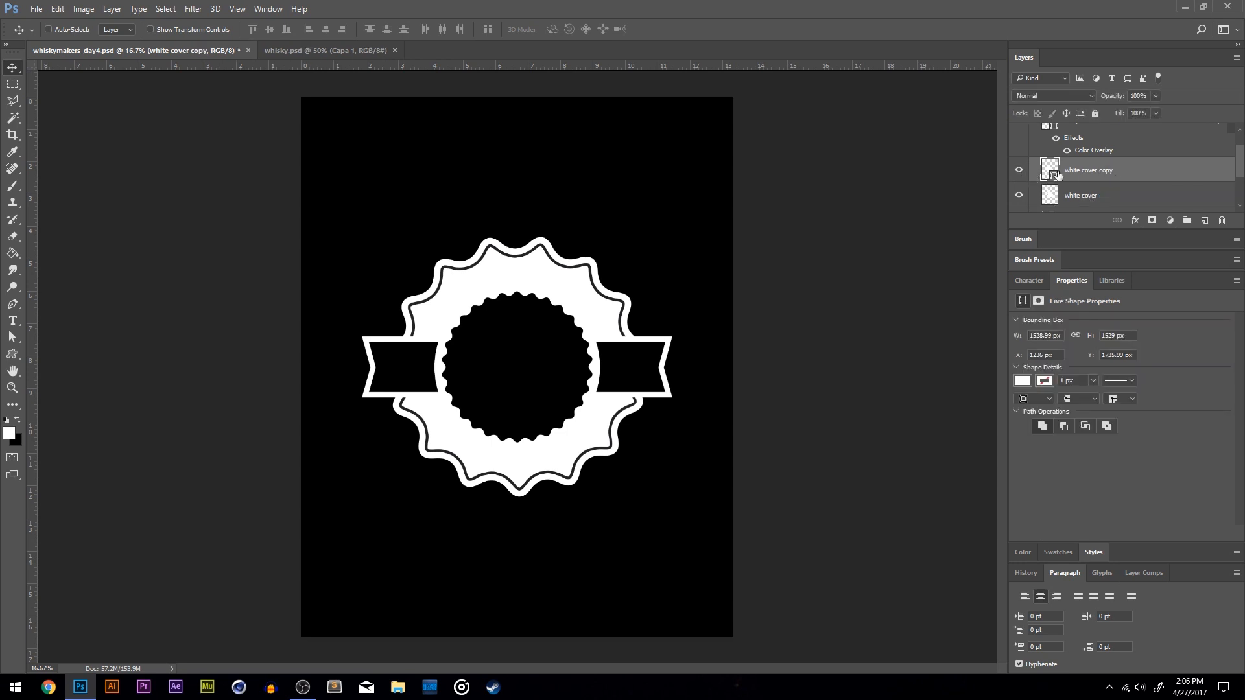
Enter whisk as black text along the white cover copy's circular path and reposition its start and end points.
{"action": "left_click", "coordinate": [22, 323]}
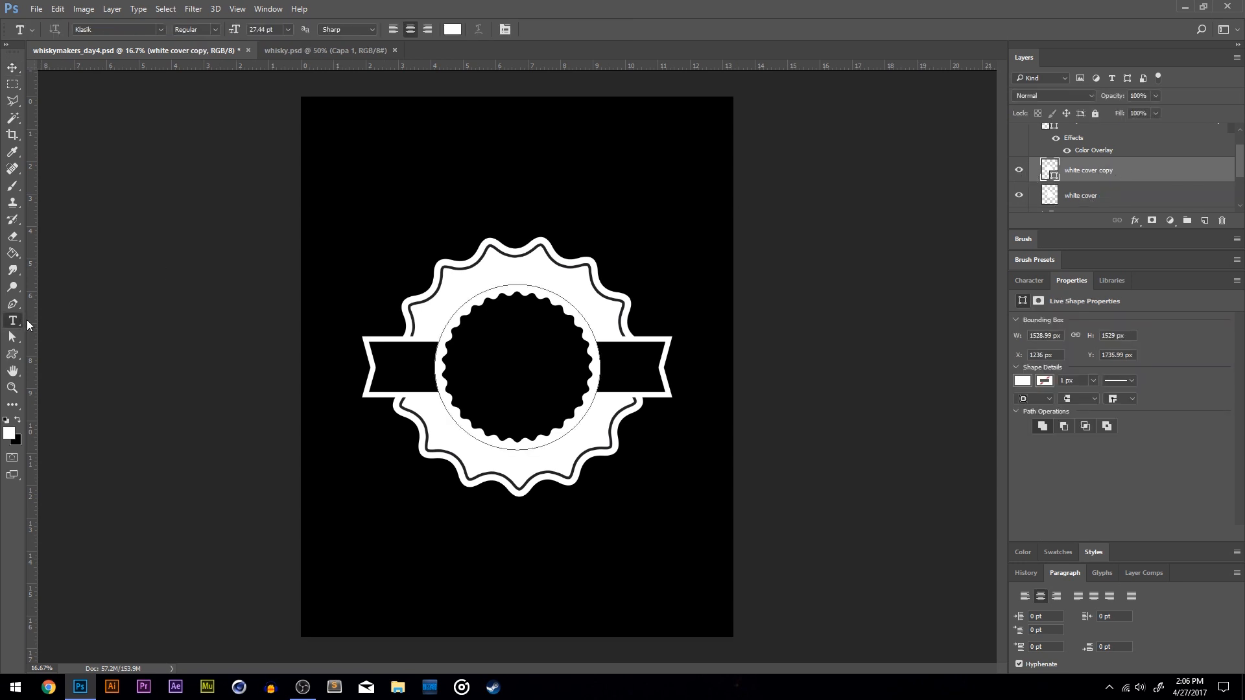
{"action": "left_click", "coordinate": [467, 298]}
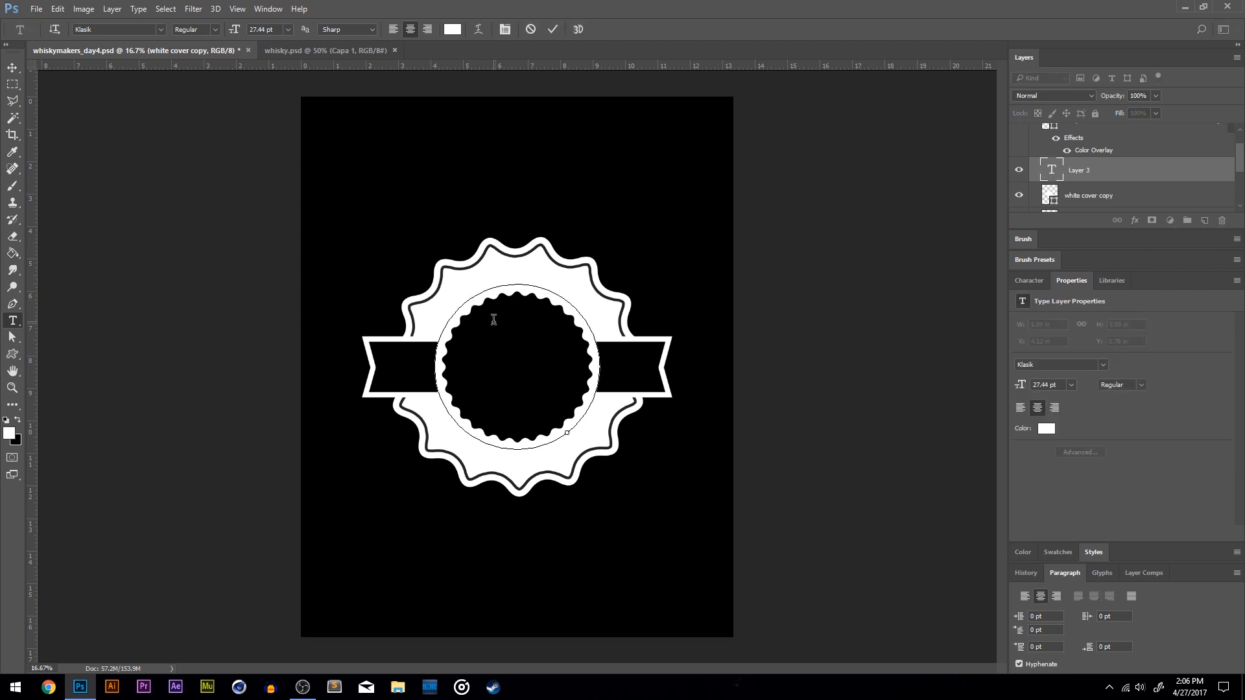
{"action": "type", "text": "isky"}
{"action": "key", "text": "ctrl+a"}
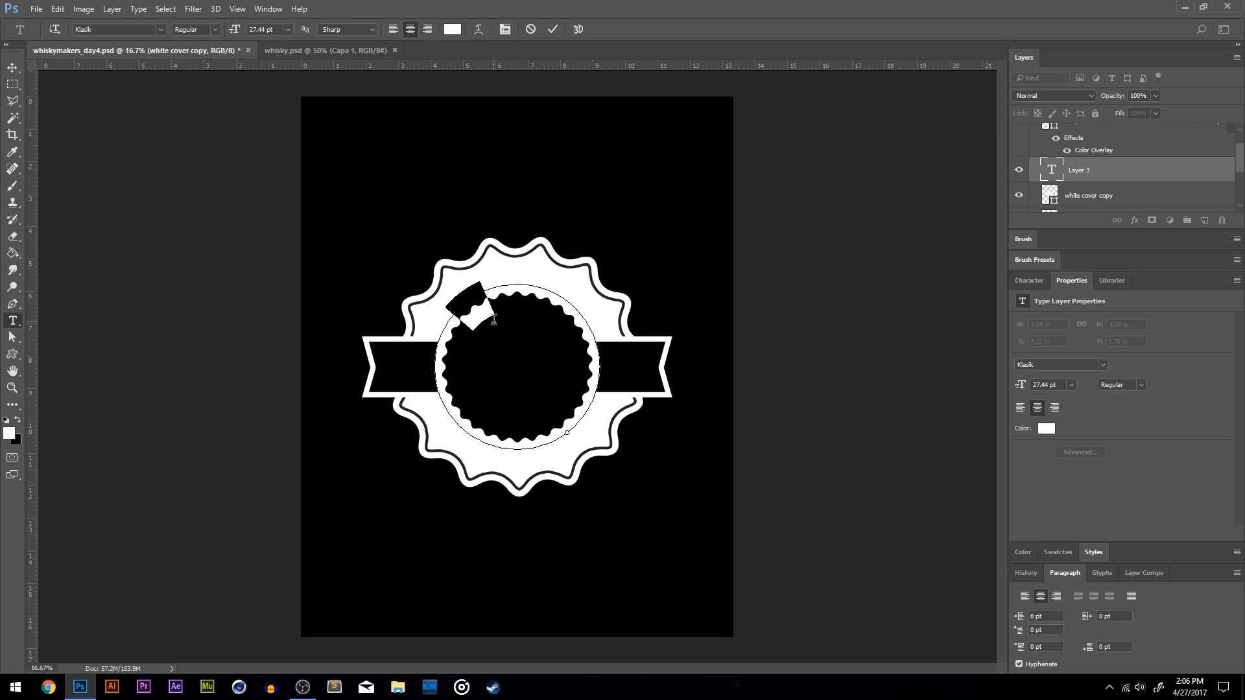
{"action": "left_click", "coordinate": [13, 337]}
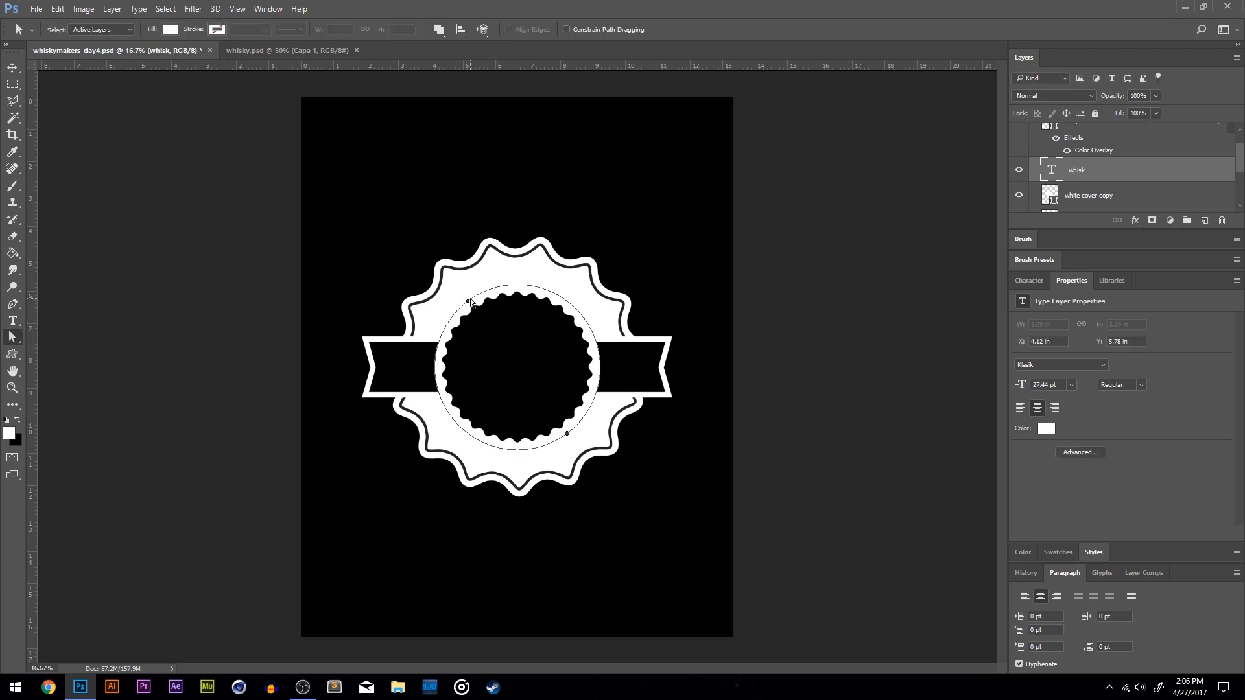
{"action": "mouse_move", "coordinate": [571, 438]}
{"action": "left_mouse_down"}
{"action": "mouse_move", "coordinate": [666, 296]}
{"action": "mouse_move", "coordinate": [442, 242]}
{"action": "mouse_move", "coordinate": [357, 367]}
{"action": "left_mouse_up"}
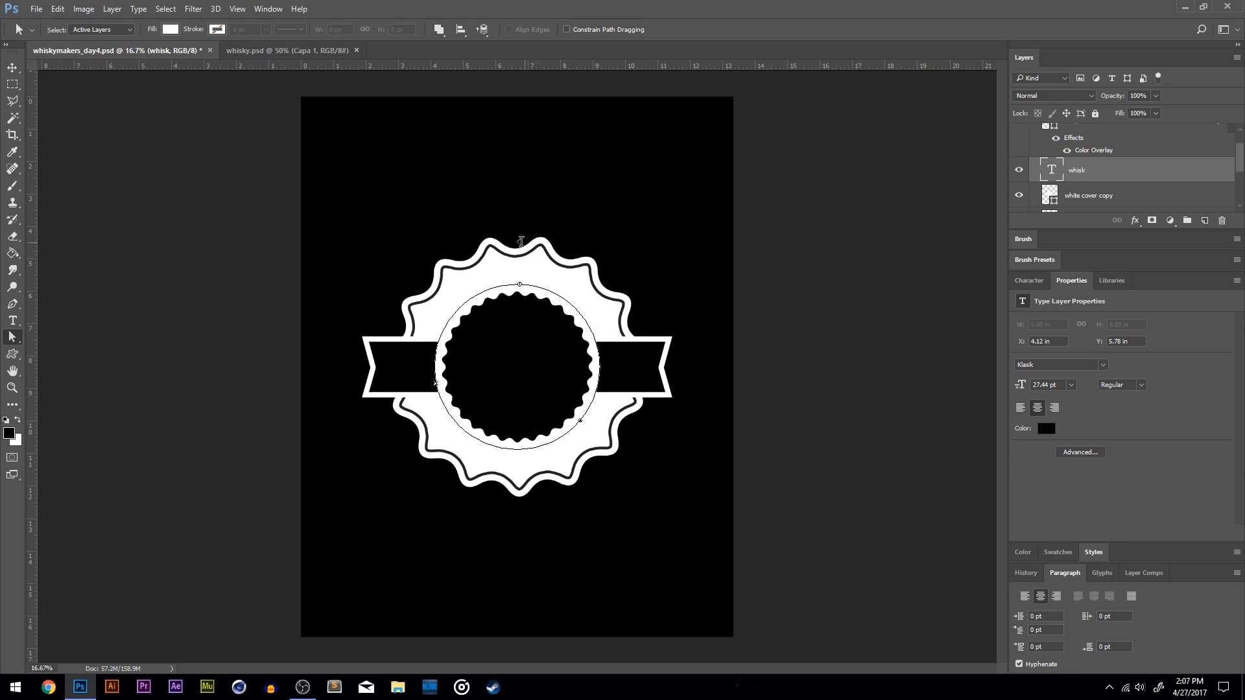
Set the baseline shift of the circular path text to 0 pt.
{"action": "double_click", "coordinate": [1052, 170]}
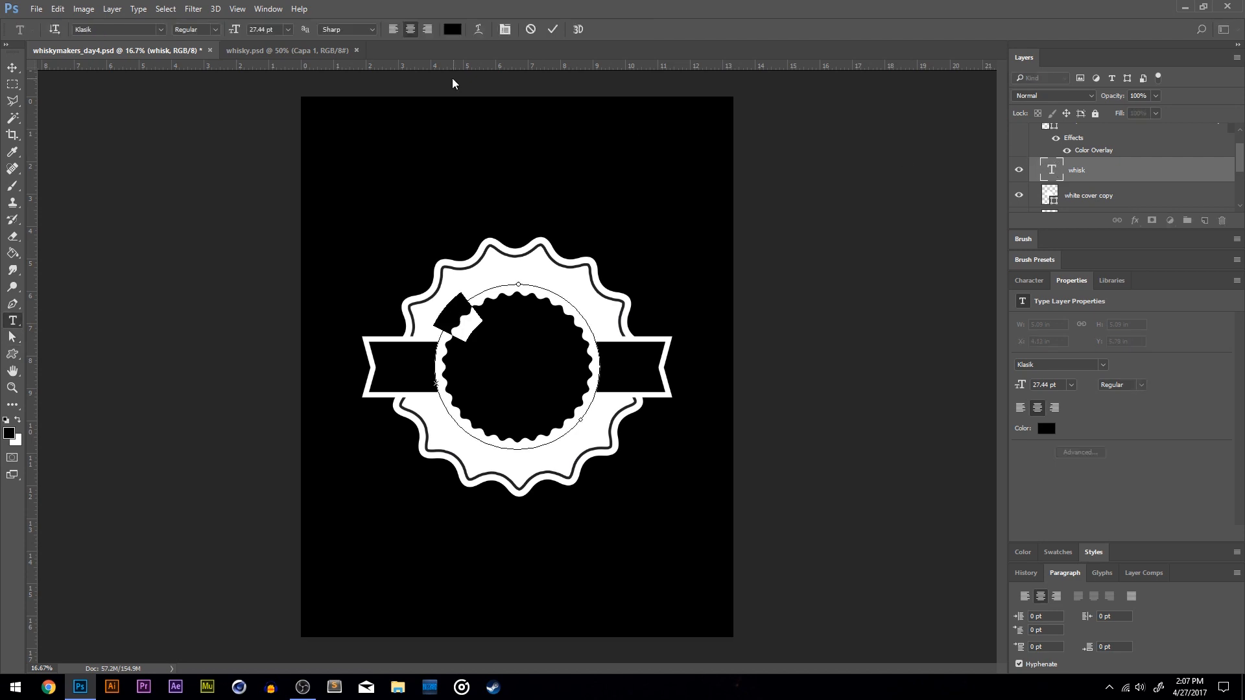
{"action": "left_click", "coordinate": [505, 29]}
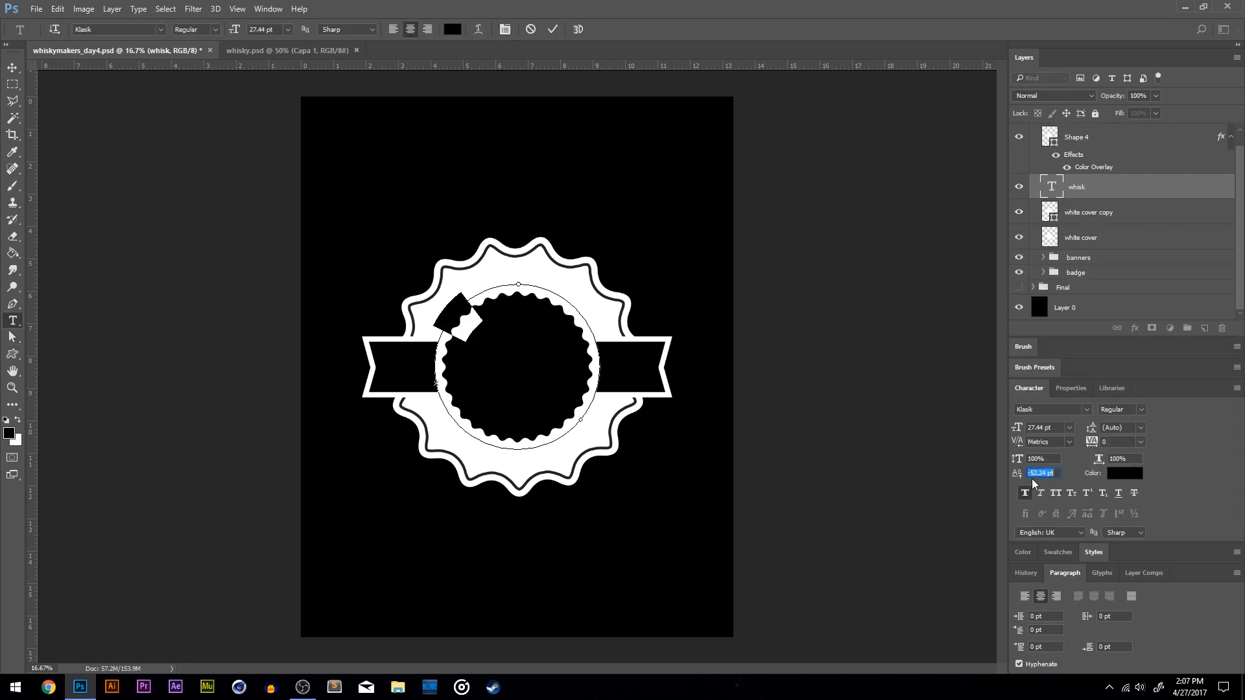
{"action": "type", "text": "0"}
{"action": "key", "text": "Return"}
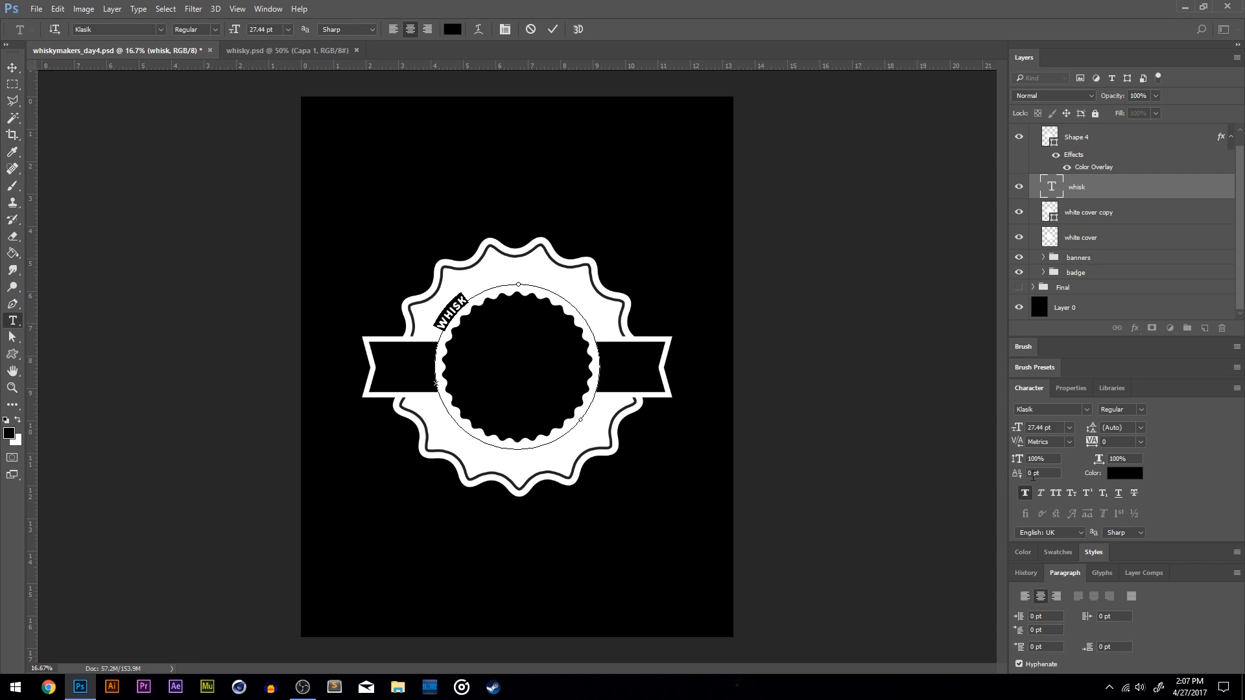
Complete the circular path text with a final Y so it reads WHISKY.
{"action": "double_click", "coordinate": [467, 295]}
{"action": "left_click", "coordinate": [482, 302]}
{"action": "type", "text": "Y"}
{"action": "double_click", "coordinate": [462, 305]}
Center WHISKY on the circle's upper arc by aligning its path endpoints with a horizontal guide through the circle's middle.
{"action": "left_click", "coordinate": [11, 336]}
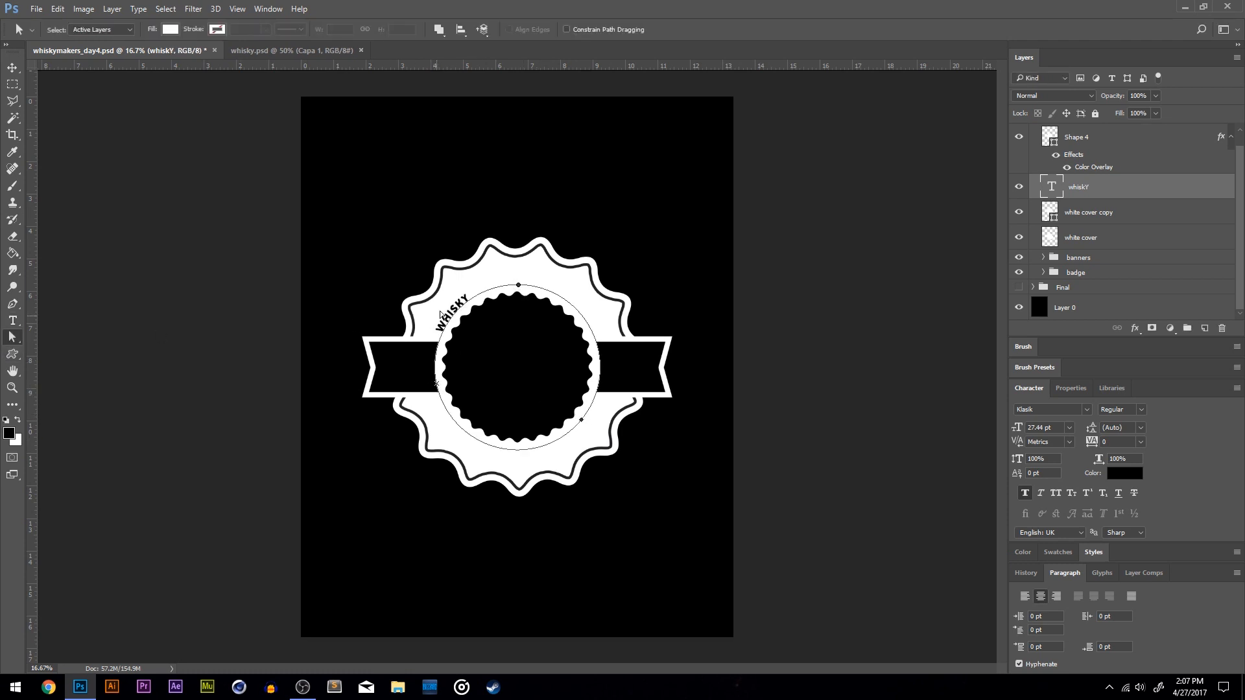
{"action": "left_click_drag", "start_coordinate": [436, 384], "coordinate": [329, 369]}
{"action": "left_click", "coordinate": [519, 290]}
{"action": "left_click_drag", "start_coordinate": [439, 66], "coordinate": [458, 367]}
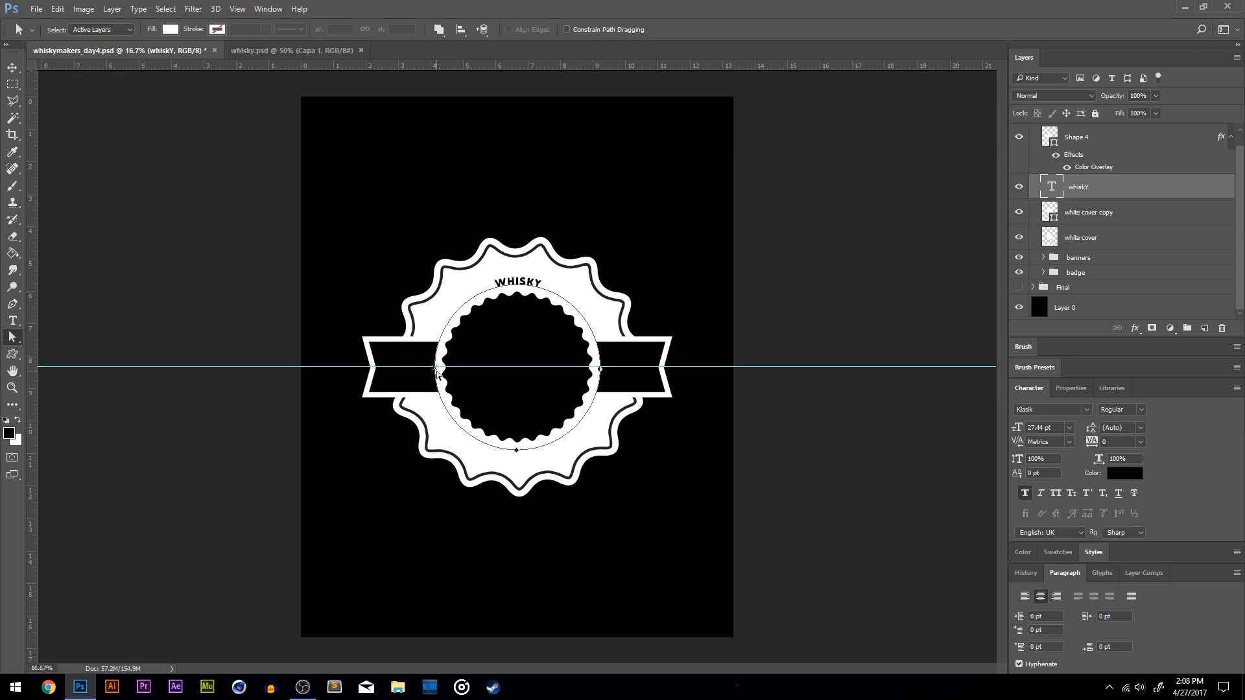
{"action": "left_click_drag", "start_coordinate": [601, 369], "coordinate": [600, 367]}
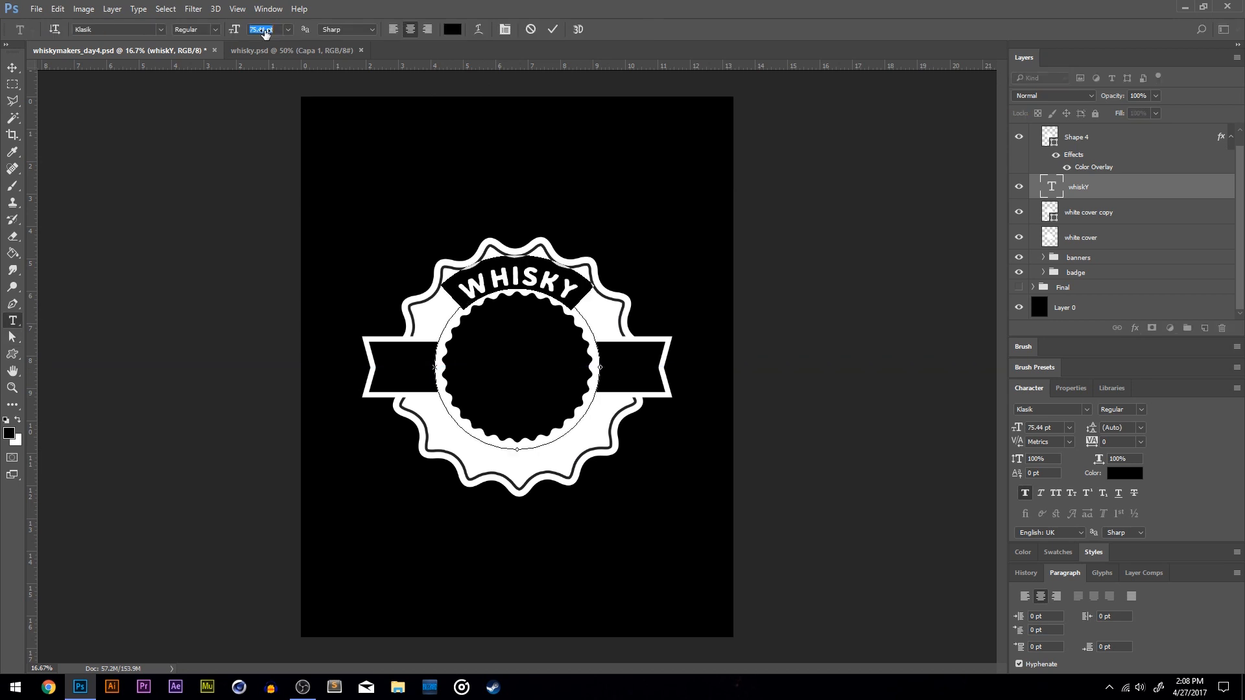
Set the font size of the curved WHISKY text to 90 pt.
{"action": "left_click", "coordinate": [523, 272]}
{"action": "double_click", "coordinate": [524, 277]}
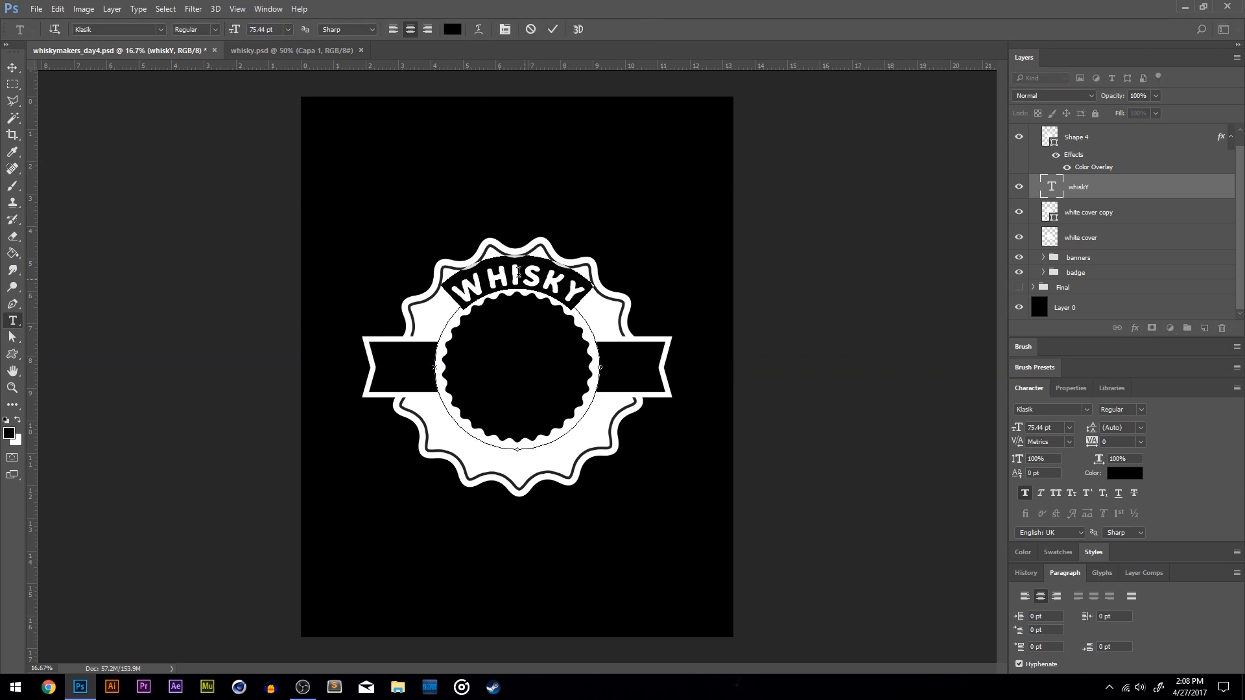
{"action": "left_click_drag", "start_coordinate": [240, 29], "coordinate": [247, 32]}
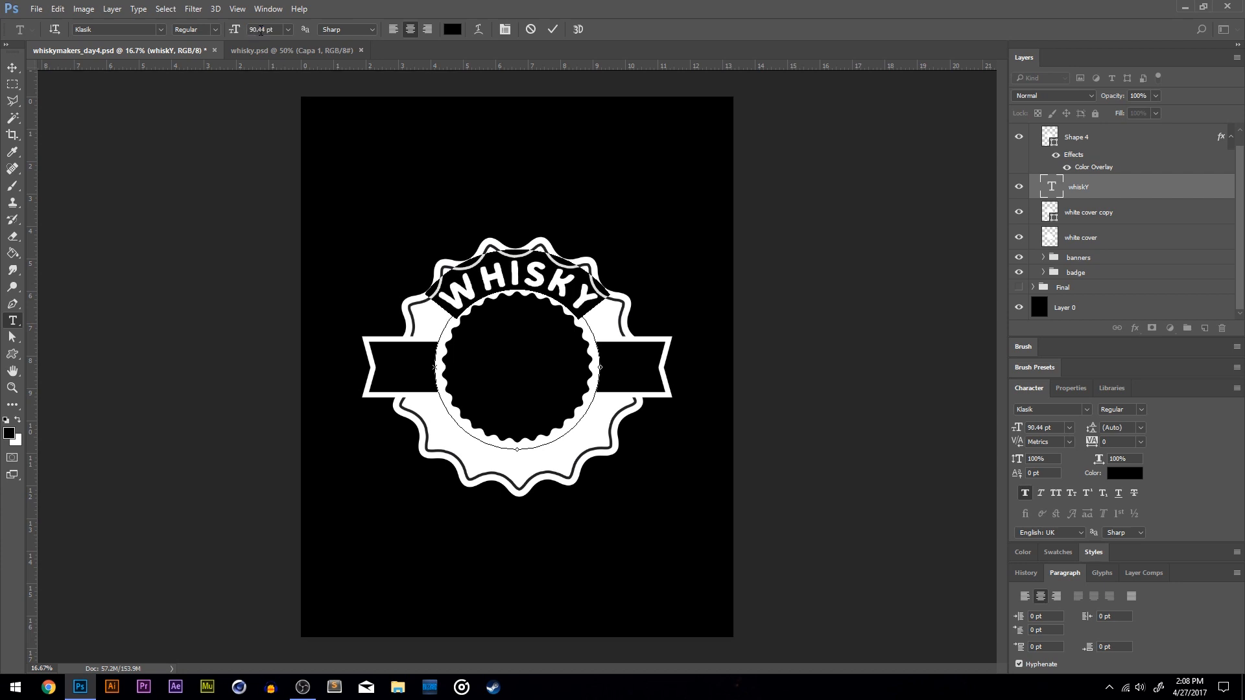
{"action": "type", "text": "90"}
{"action": "key", "text": "Return"}
{"action": "left_click", "coordinate": [505, 273]}
{"action": "key", "text": "ctrl+Return"}
{"action": "key", "text": "v"}
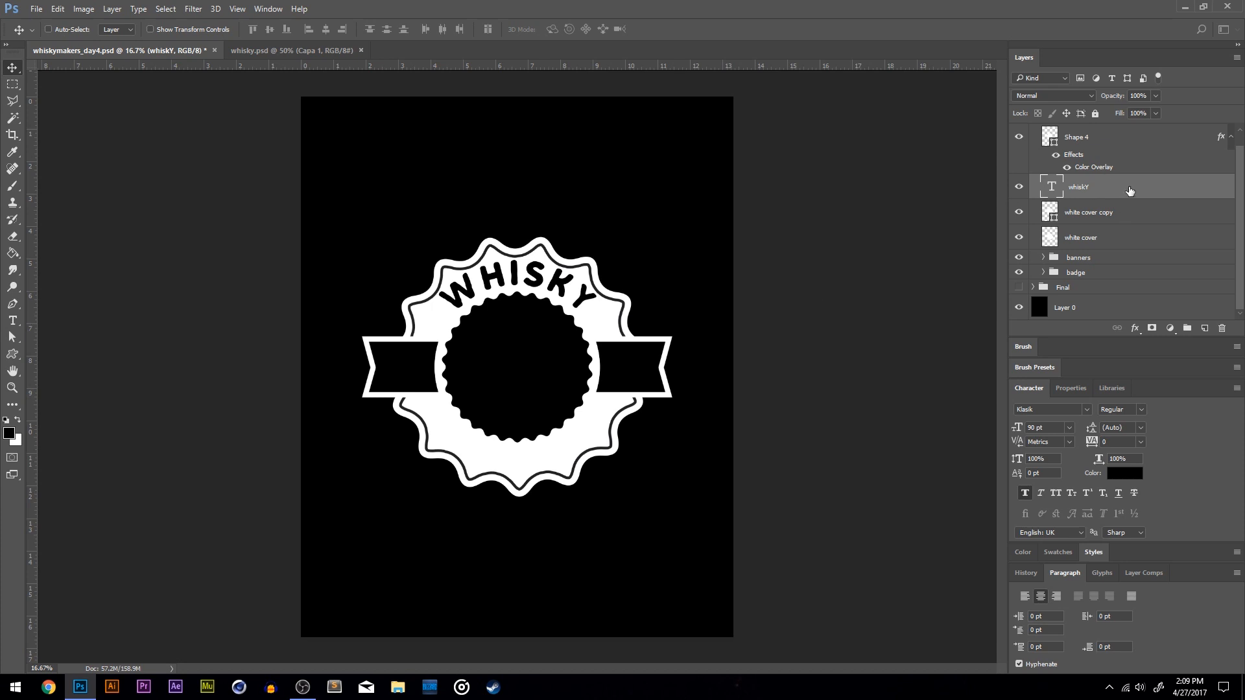
Scale the WHISKY text and its path down slightly, to a font size of about 85.43 pt.
{"action": "key", "text": "ctrl+t"}
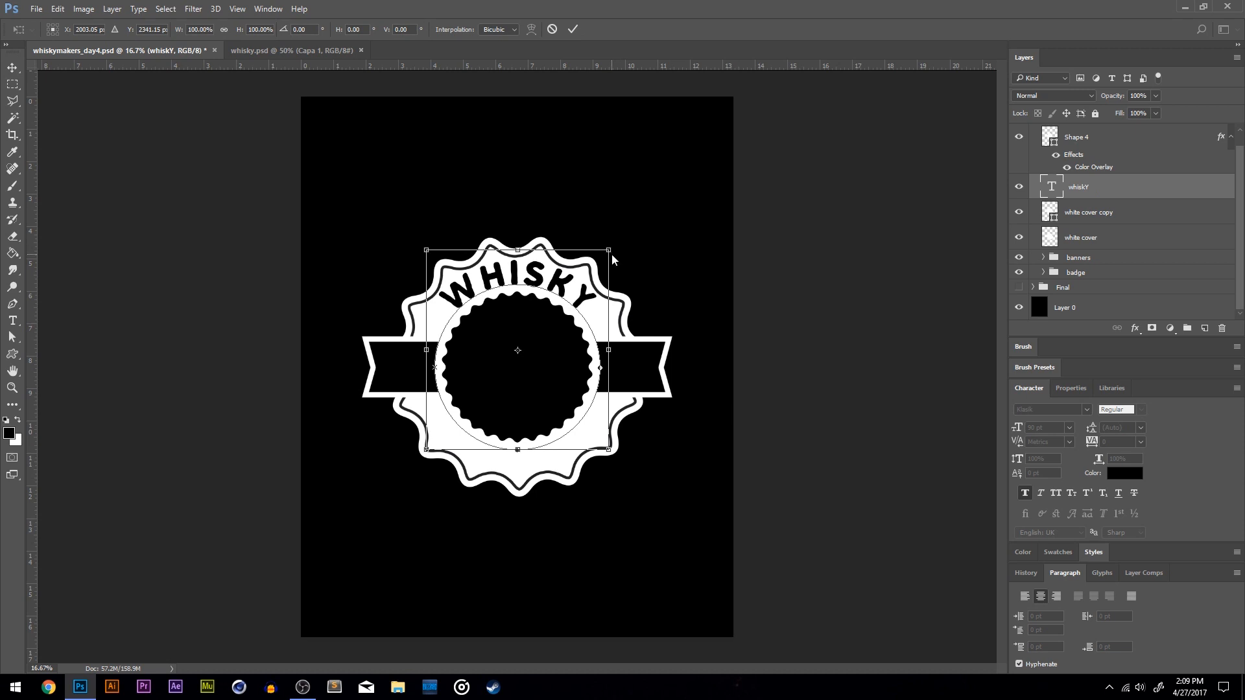
{"action": "left_click_drag", "start_coordinate": [609, 250], "coordinate": [604, 256]}
{"action": "key", "text": "Return"}
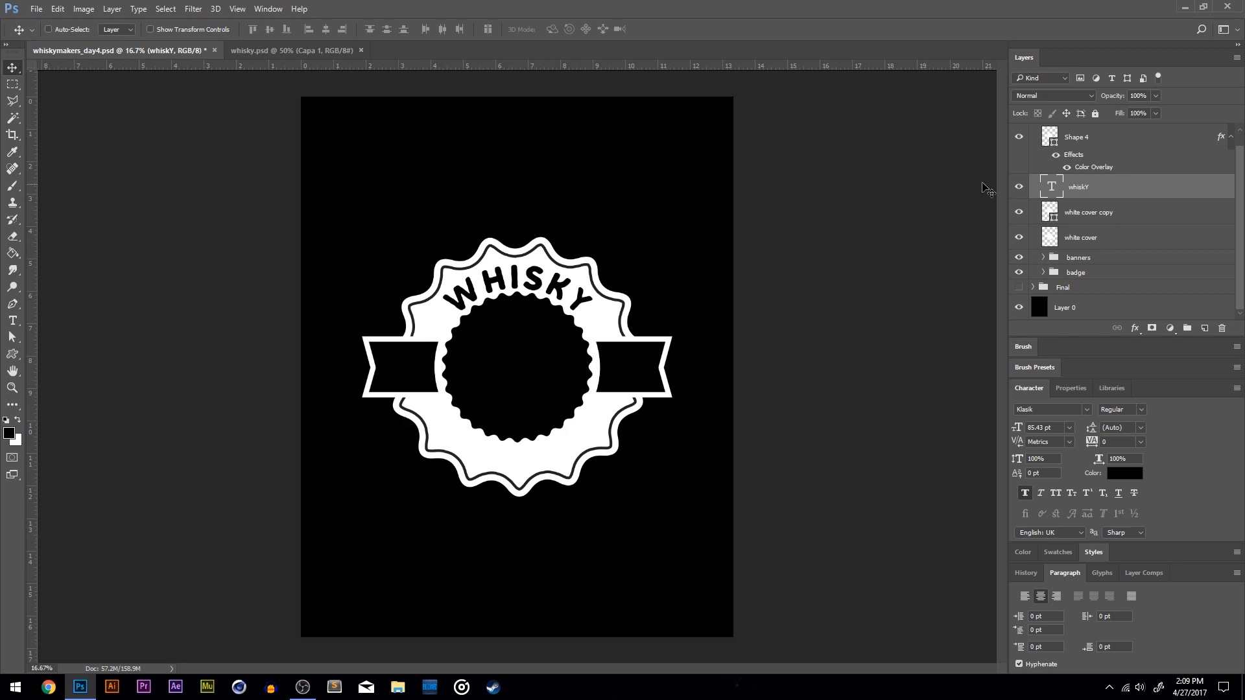
Duplicate the curved WHISKY text and flip the copy to the inside of the path along the circle's lower arc.
{"action": "key", "text": "ctrl+j"}
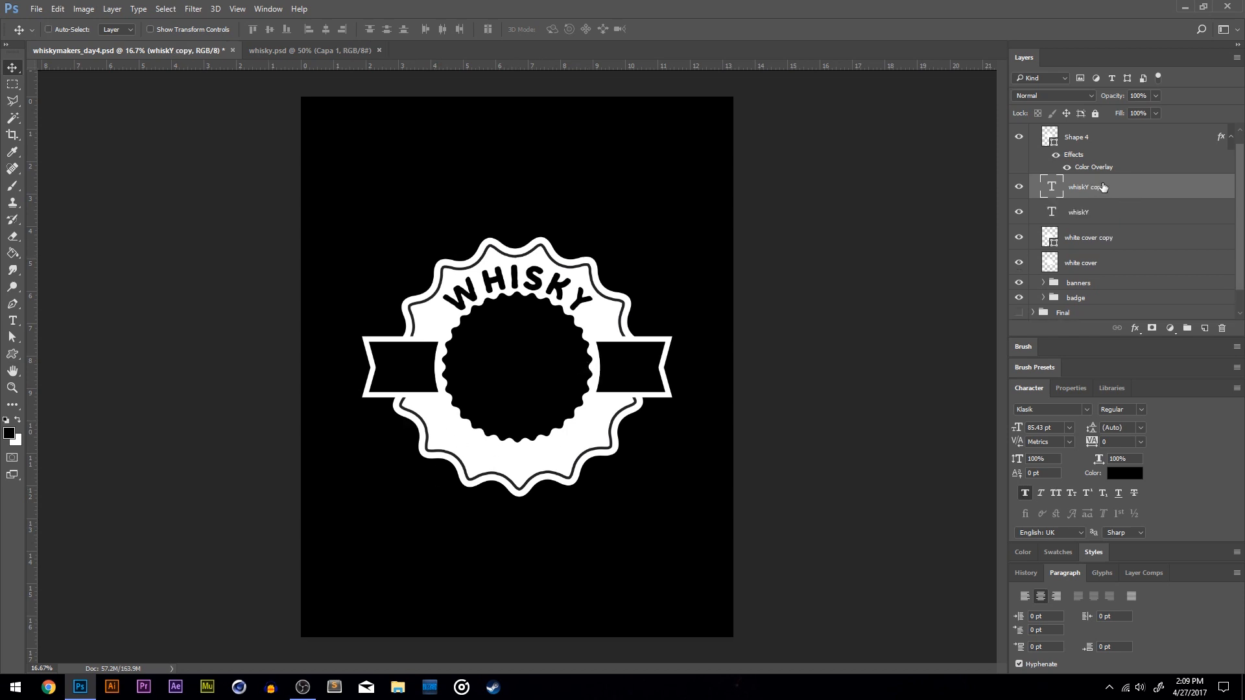
{"action": "left_click", "coordinate": [12, 337]}
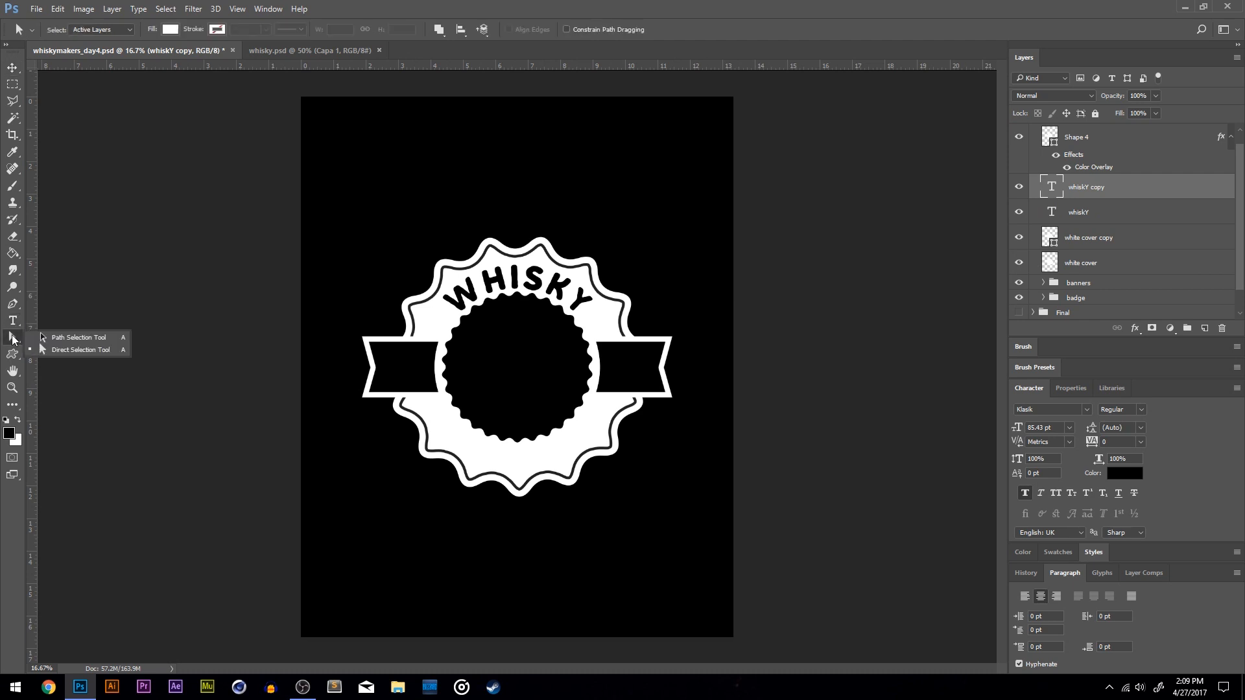
{"action": "left_click", "coordinate": [81, 349]}
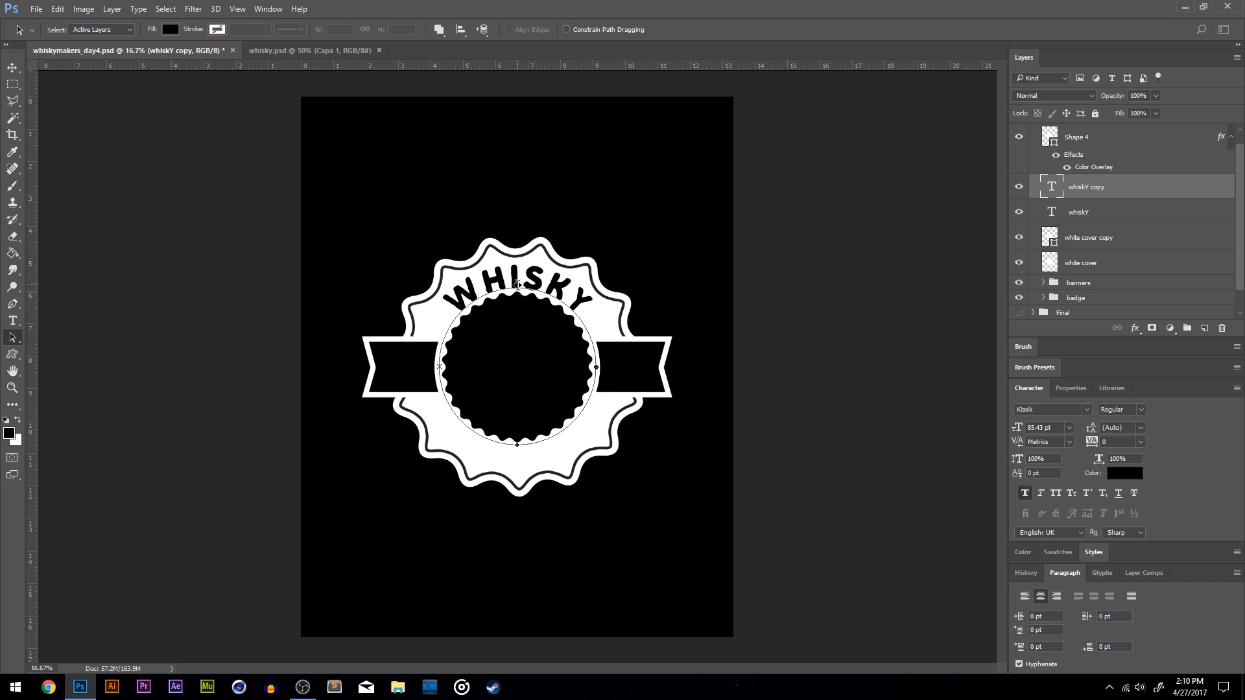
{"action": "left_click", "coordinate": [517, 285]}
{"action": "mouse_move", "coordinate": [517, 285]}
{"action": "left_mouse_down"}
{"action": "mouse_move", "coordinate": [507, 452]}
{"action": "mouse_move", "coordinate": [521, 470]}
{"action": "left_mouse_up"}
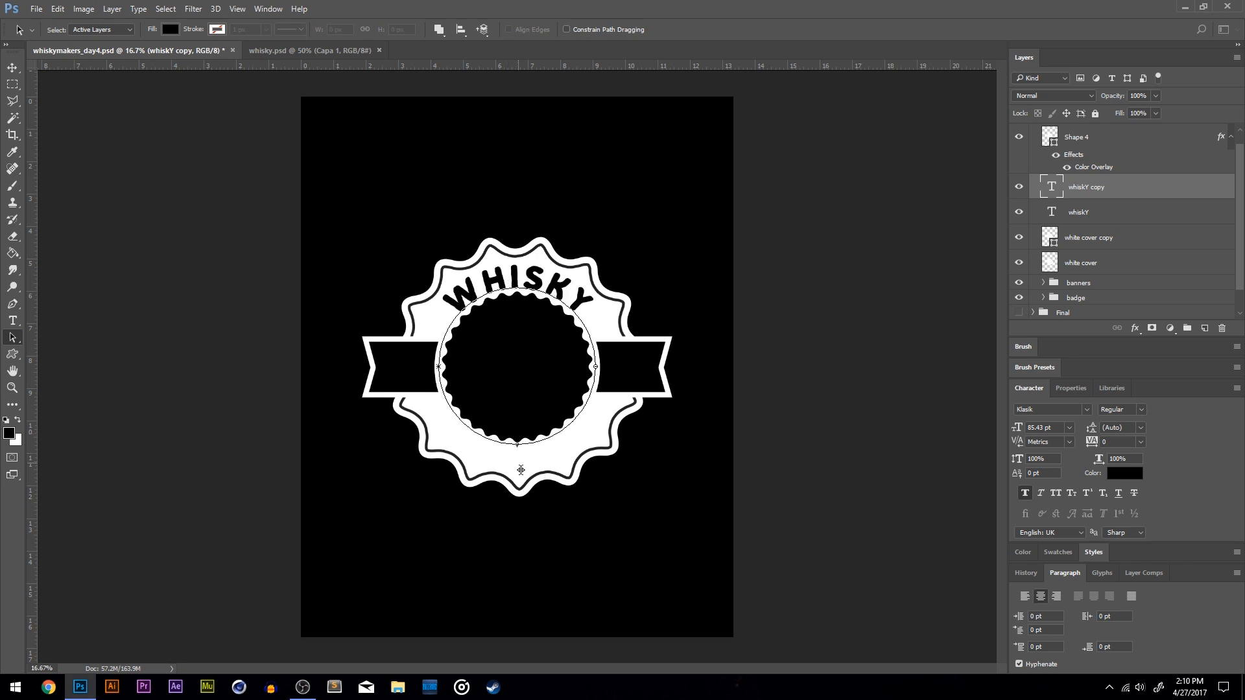
{"action": "mouse_move", "coordinate": [517, 448]}
{"action": "left_mouse_down"}
{"action": "mouse_move", "coordinate": [377, 303]}
{"action": "mouse_move", "coordinate": [520, 203]}
{"action": "mouse_move", "coordinate": [520, 299]}
{"action": "mouse_move", "coordinate": [521, 278]}
{"action": "left_mouse_up"}
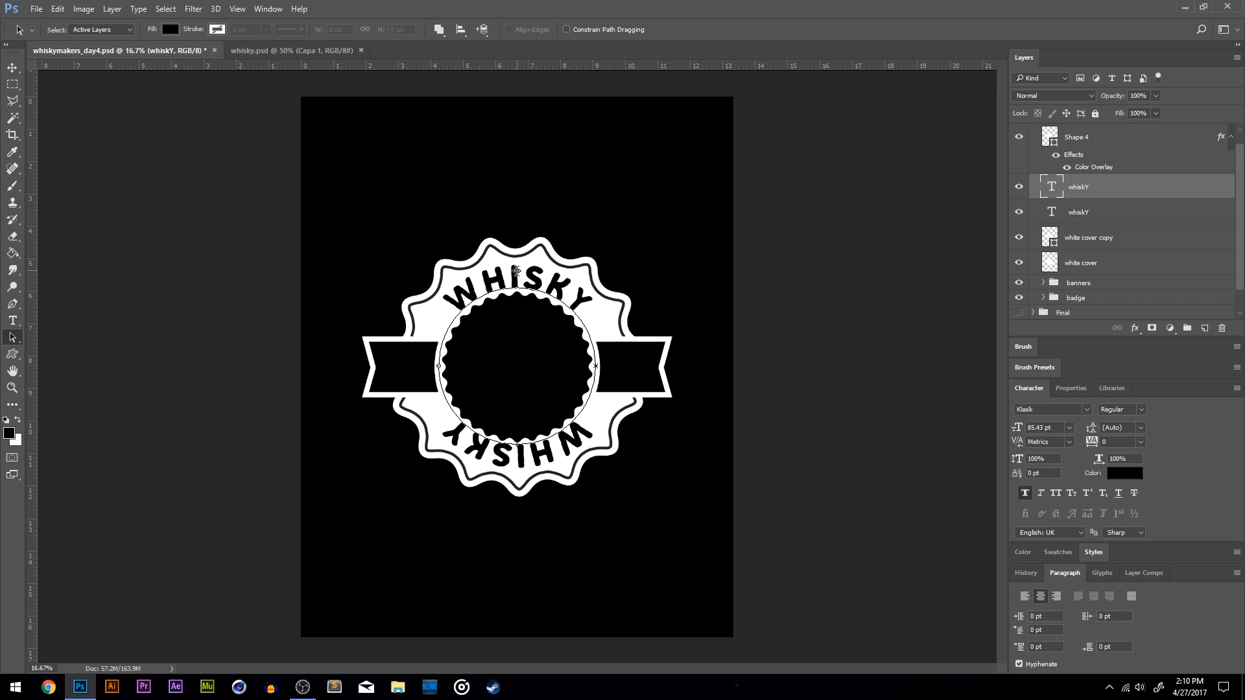
{"action": "left_click_drag", "start_coordinate": [517, 271], "coordinate": [515, 295]}
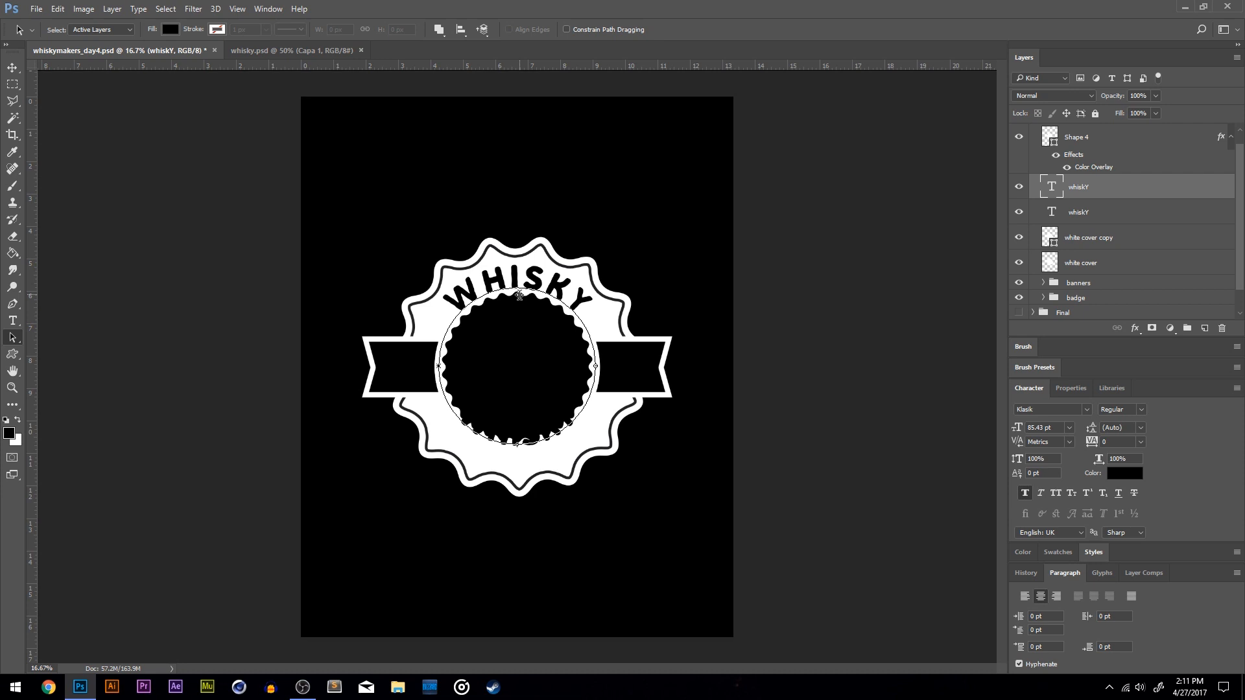
{"action": "left_click_drag", "start_coordinate": [519, 295], "coordinate": [519, 295]}
Set the lower curved text's baseline shift to -50 pt and replace its wording with MAKERS.
{"action": "double_click", "coordinate": [1052, 186]}
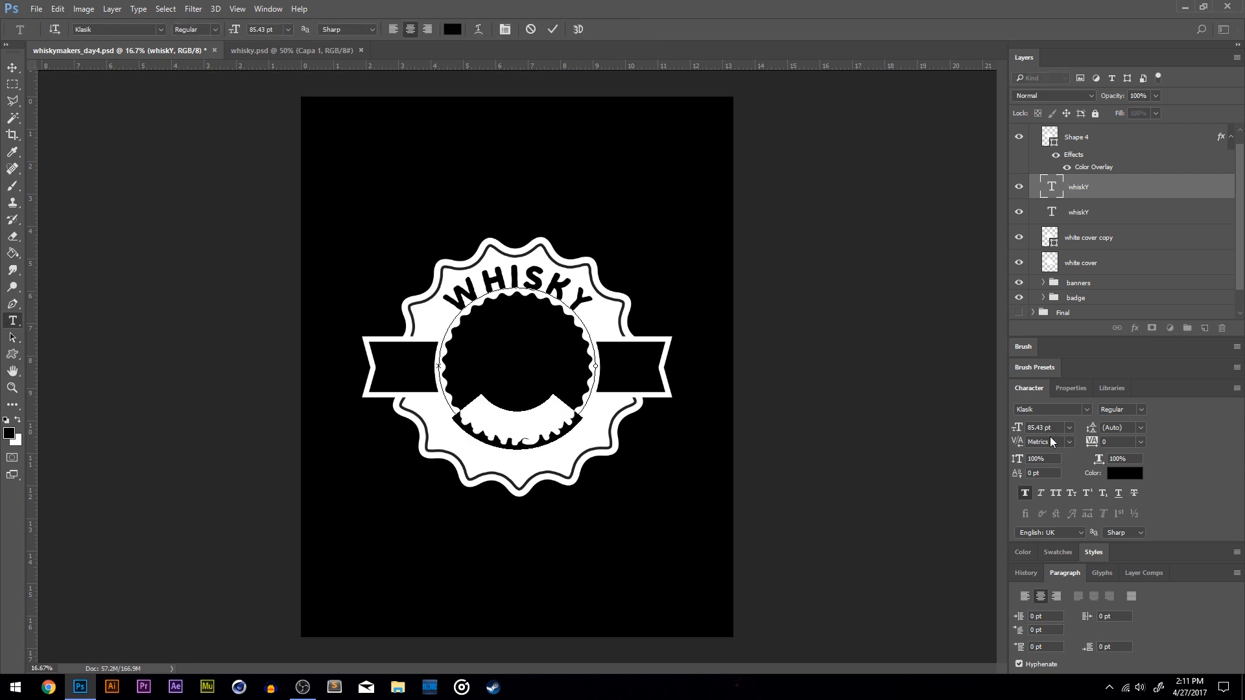
{"action": "mouse_move", "coordinate": [1016, 475]}
{"action": "left_mouse_down"}
{"action": "mouse_move", "coordinate": [976, 478]}
{"action": "mouse_move", "coordinate": [1023, 477]}
{"action": "left_mouse_up"}
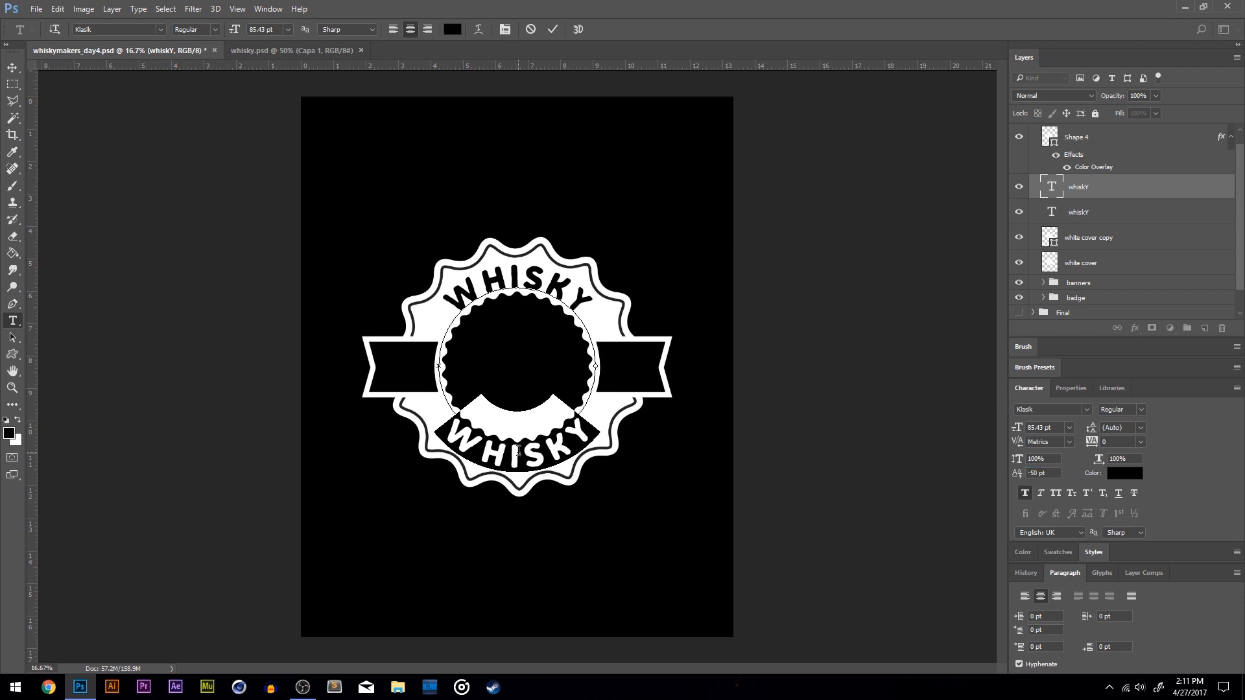
{"action": "type", "text": "MAKERS"}
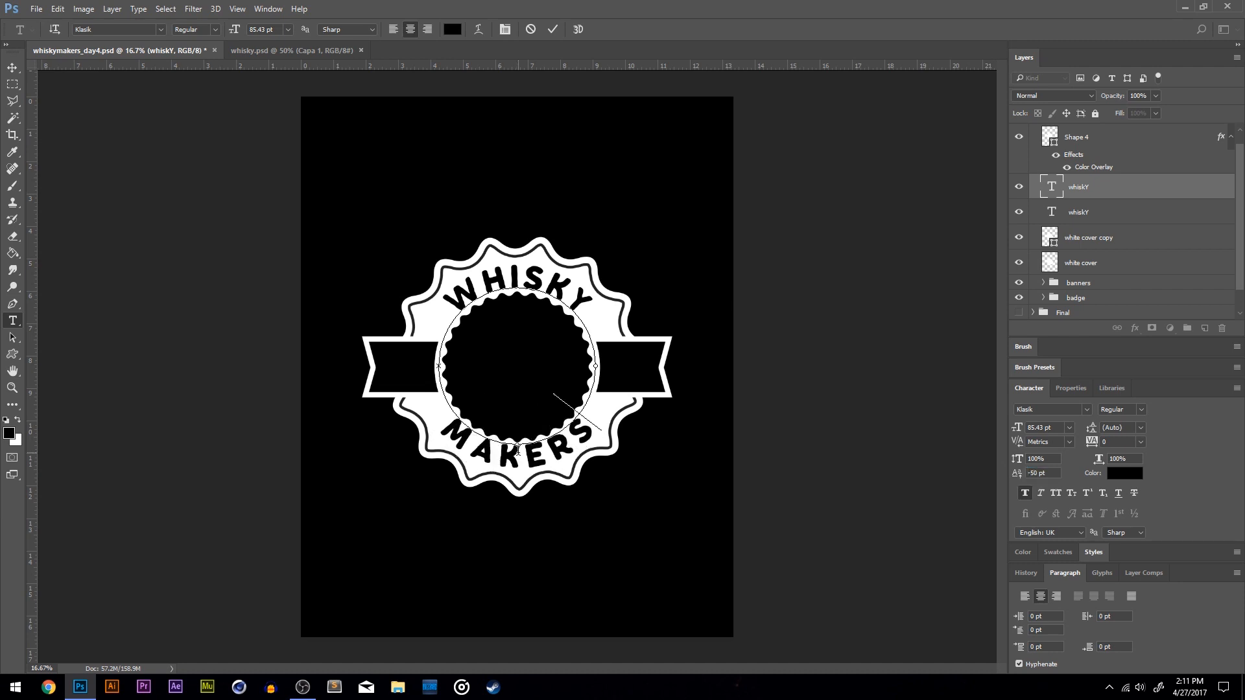
{"action": "left_click", "coordinate": [12, 67]}
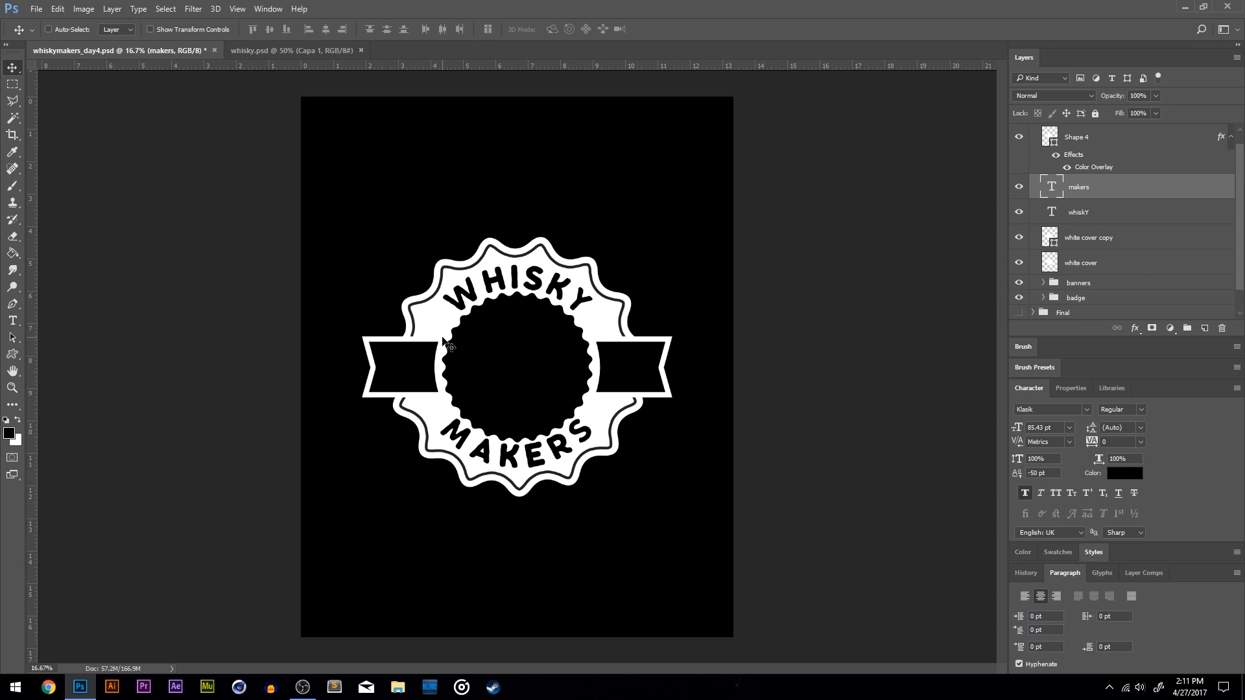
Group the white cover and white cover copy layers and name the group Covers.
{"action": "scroll", "coordinate": [1102, 194], "scroll_direction": "up", "scroll_amount": 2}
{"action": "left_click", "coordinate": [1080, 151]}
{"action": "left_click", "coordinate": [1016, 153]}
{"action": "left_click", "coordinate": [1016, 154]}
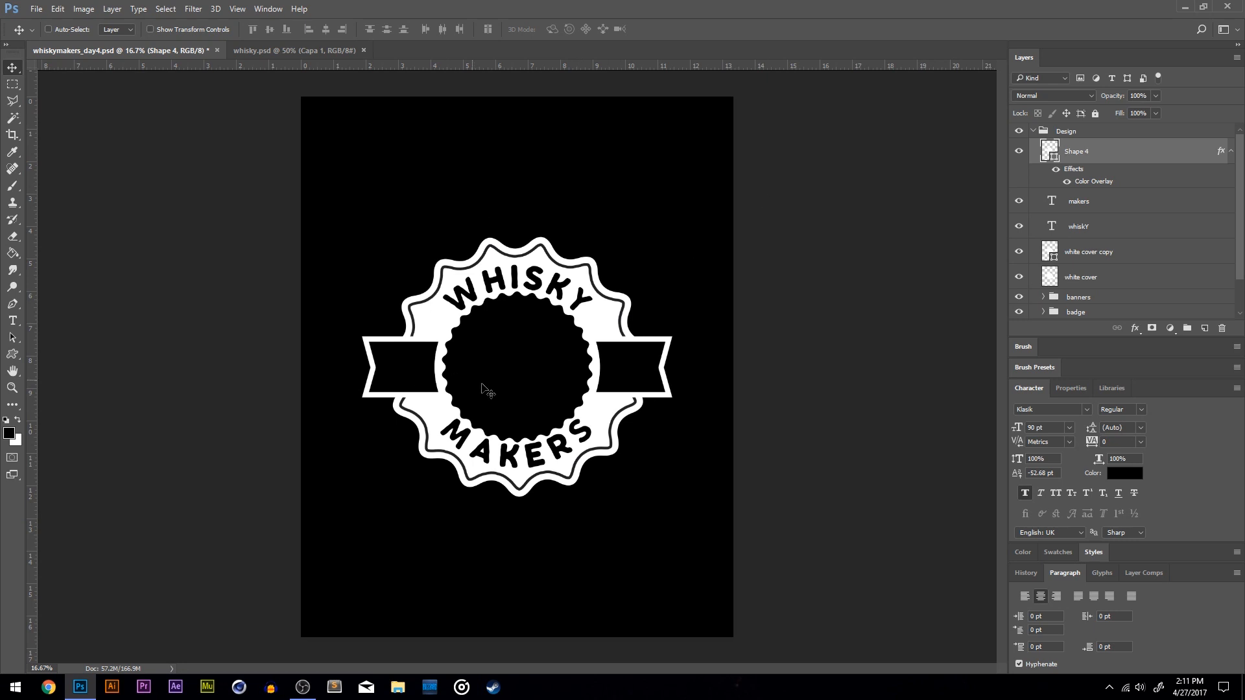
{"action": "left_click", "coordinate": [1091, 261]}
{"action": "left_click", "coordinate": [1096, 285], "text": "shift"}
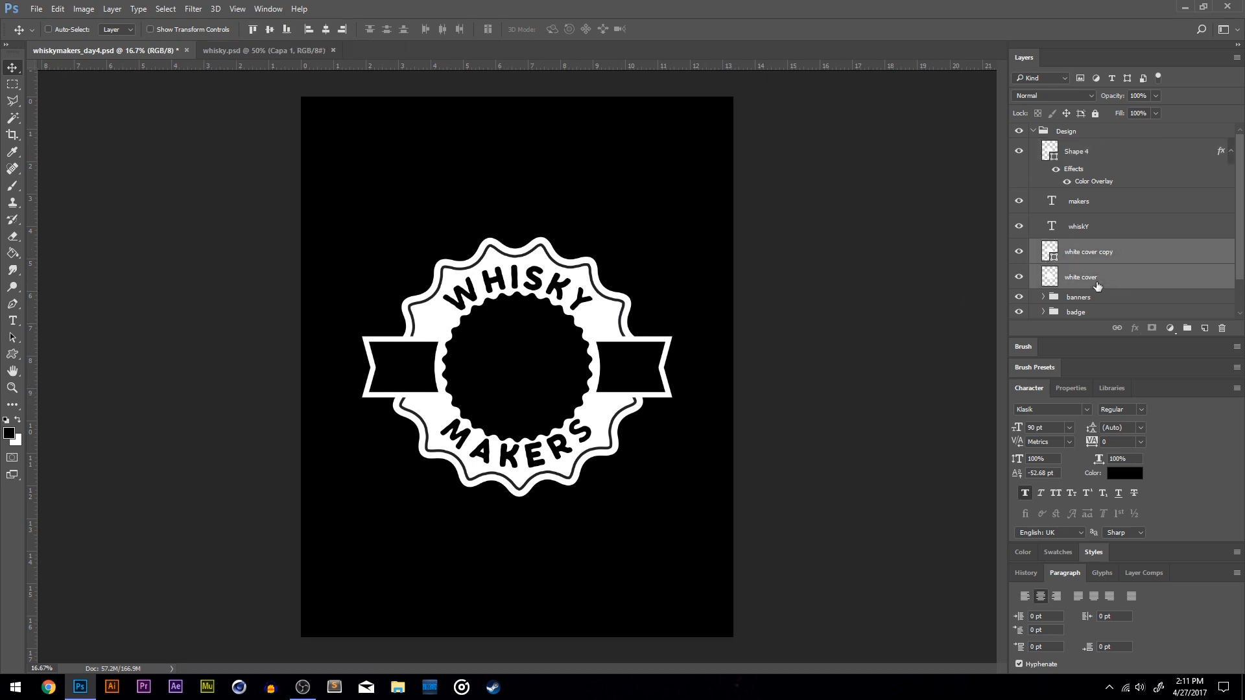
{"action": "key", "text": "ctrl+g"}
{"action": "double_click", "coordinate": [1081, 245]}
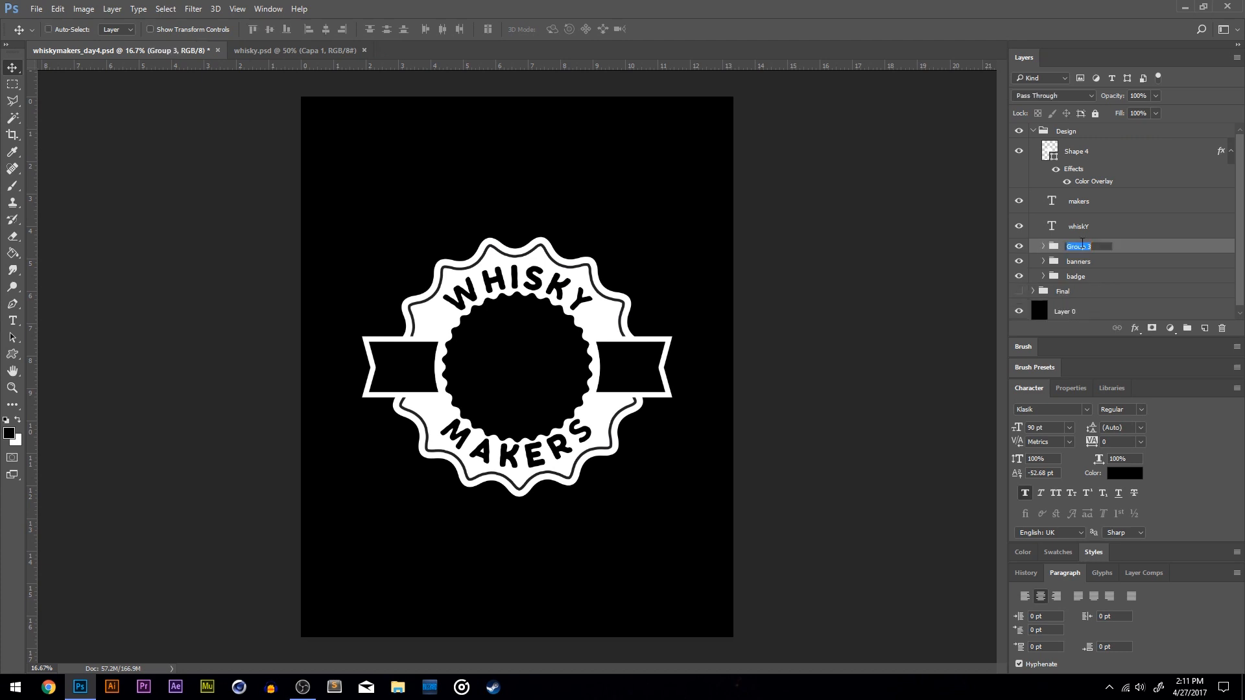
{"action": "type", "text": "Covers"}
{"action": "key", "text": "Return"}
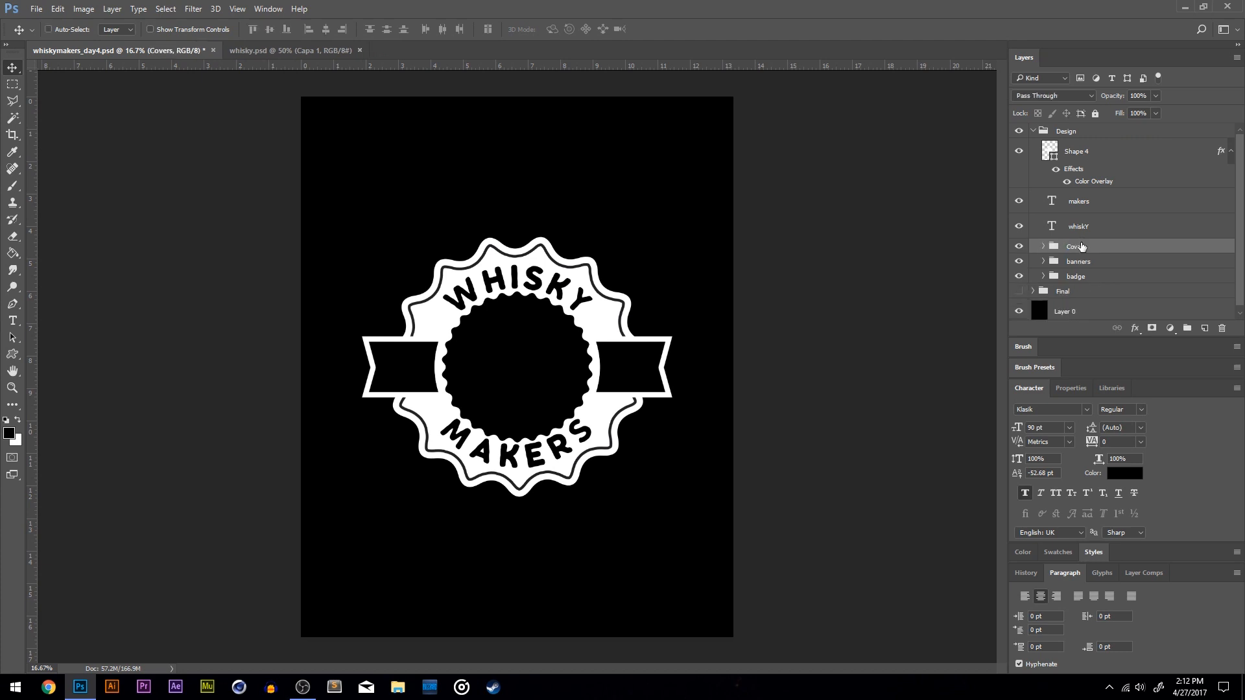
Delete the white cover copy layer from the Covers group.
{"action": "left_click", "coordinate": [1042, 252]}
{"action": "left_click", "coordinate": [1022, 268]}
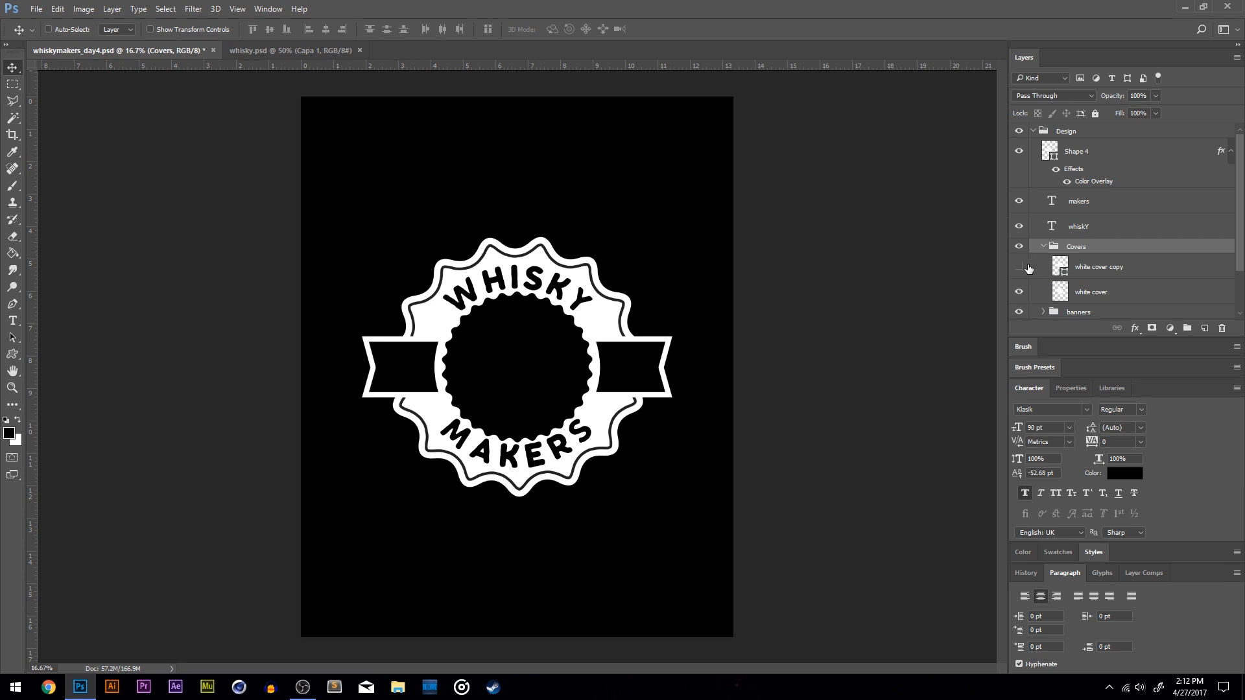
{"action": "left_click", "coordinate": [1085, 269]}
{"action": "key", "text": "Delete"}
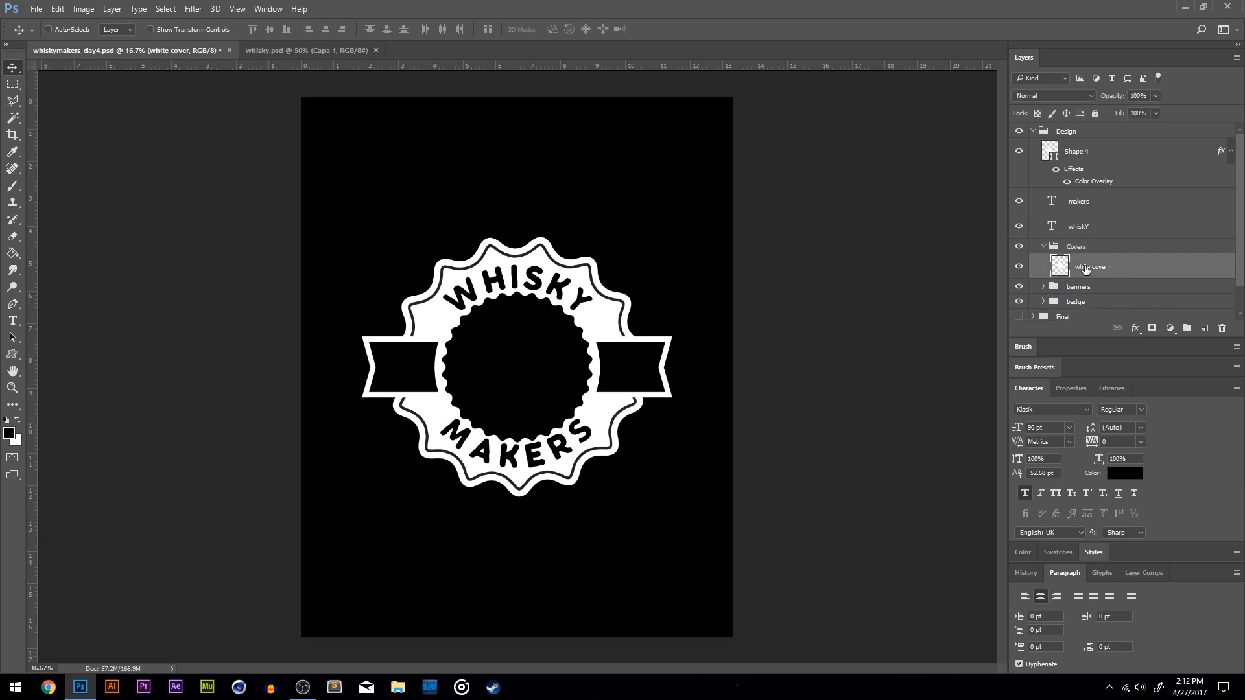
{"action": "left_click", "coordinate": [1044, 247]}
Group the WHISKY and MAKERS text layers and name the group text.
{"action": "left_click", "coordinate": [1089, 228]}
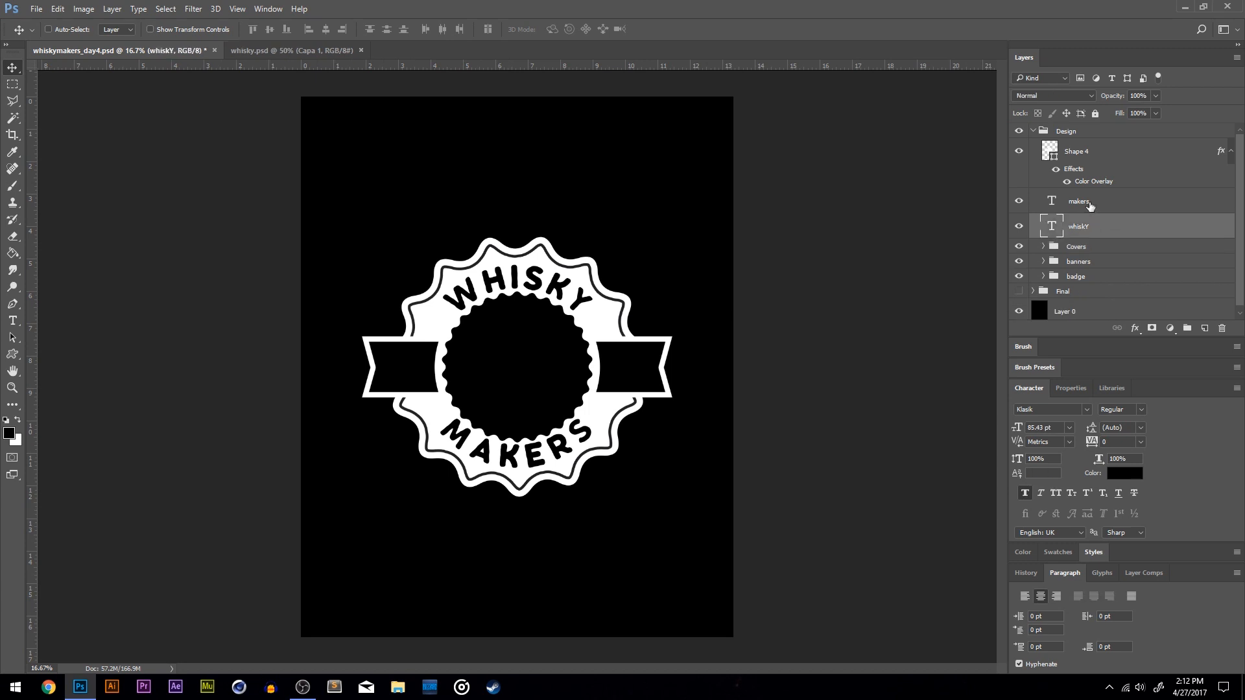
{"action": "left_click", "coordinate": [1090, 204], "text": "shift"}
{"action": "key", "text": "ctrl+g"}
{"action": "double_click", "coordinate": [1081, 195]}
{"action": "type", "text": "te"}
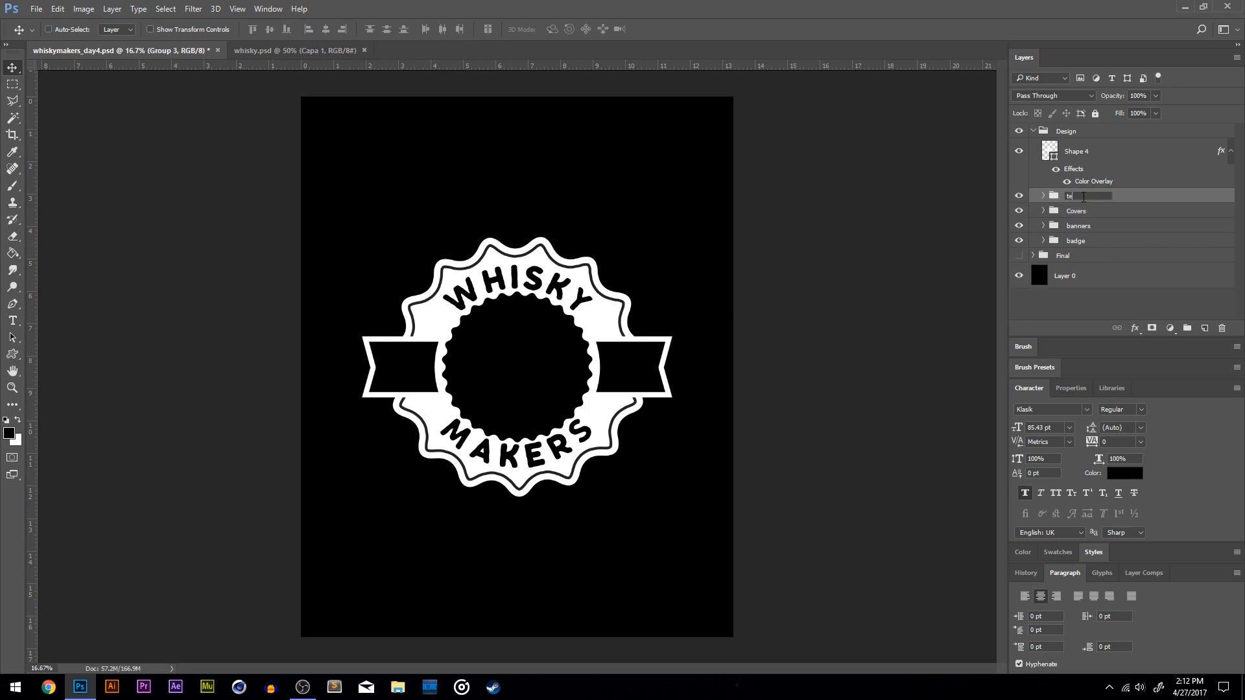
{"action": "key", "text": "Return"}
Rename the Shape 4 layer as Middle shape.
{"action": "left_click", "coordinate": [1019, 196]}
{"action": "left_click", "coordinate": [1019, 196]}
{"action": "left_click", "coordinate": [1020, 151]}
{"action": "left_click", "coordinate": [1020, 151]}
{"action": "double_click", "coordinate": [1078, 153]}
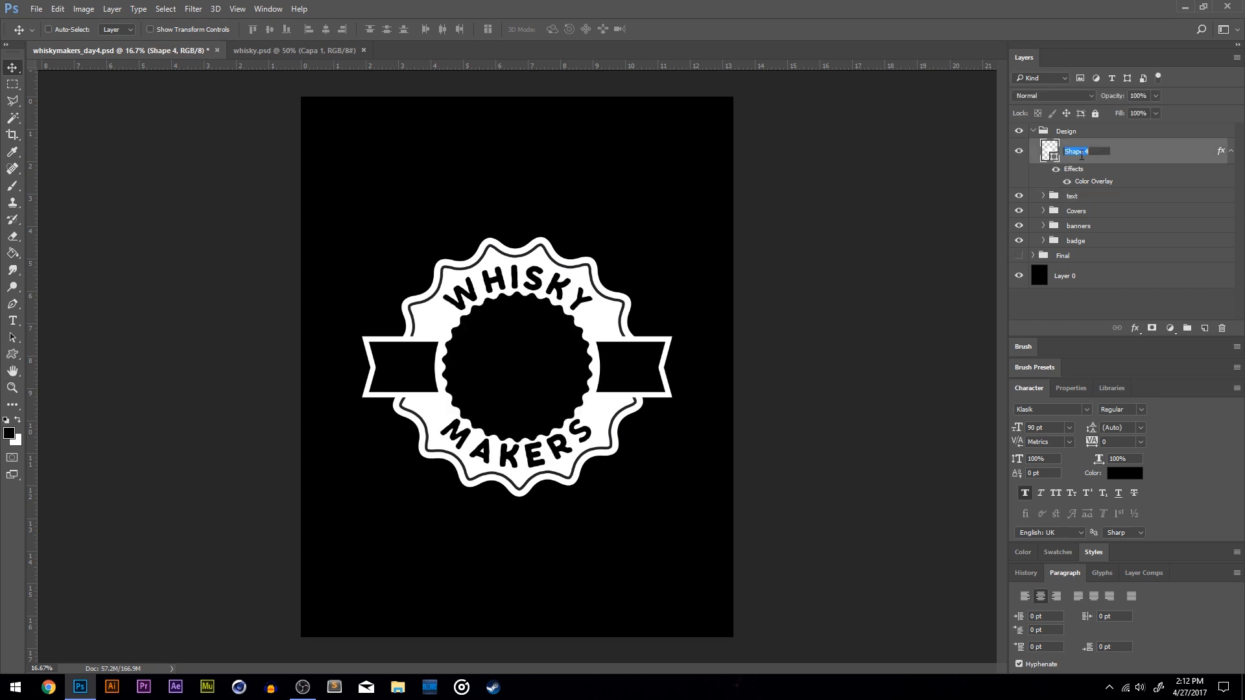
{"action": "type", "text": "Middle shape"}
{"action": "key", "text": "Return"}
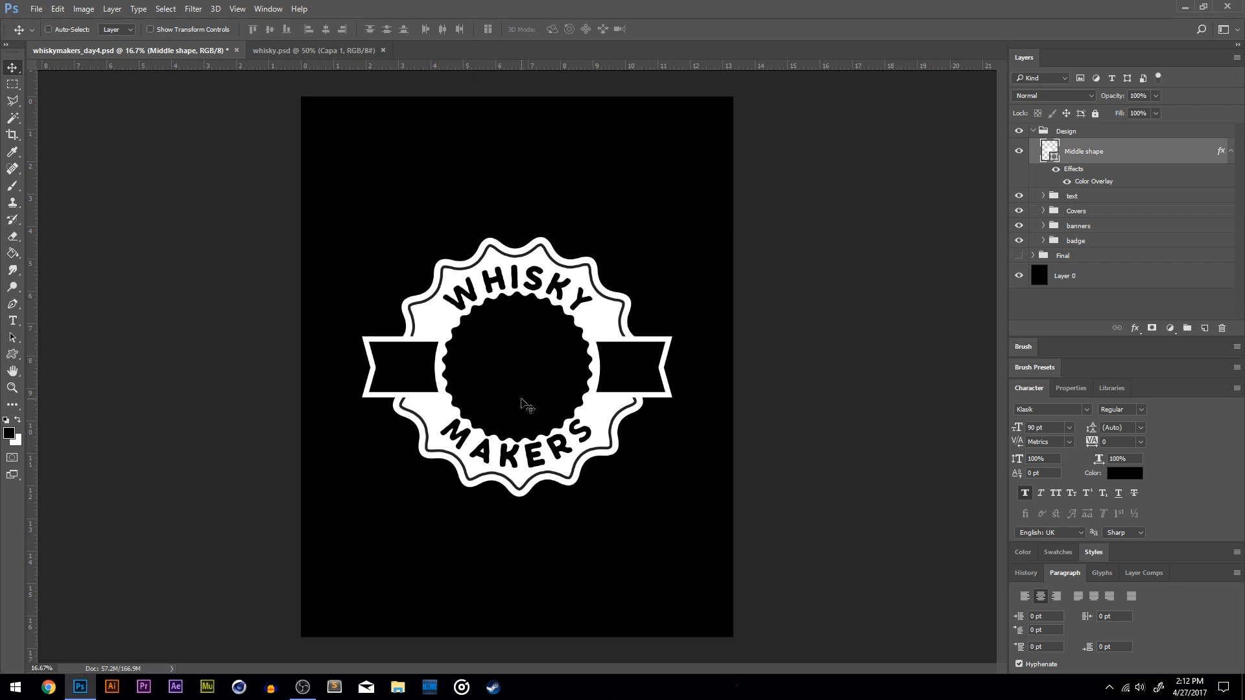
Bring the bottle artwork from whisky.psd into the badge document and center it on the canvas inside the black scalloped shape.
{"action": "left_click", "coordinate": [322, 50]}
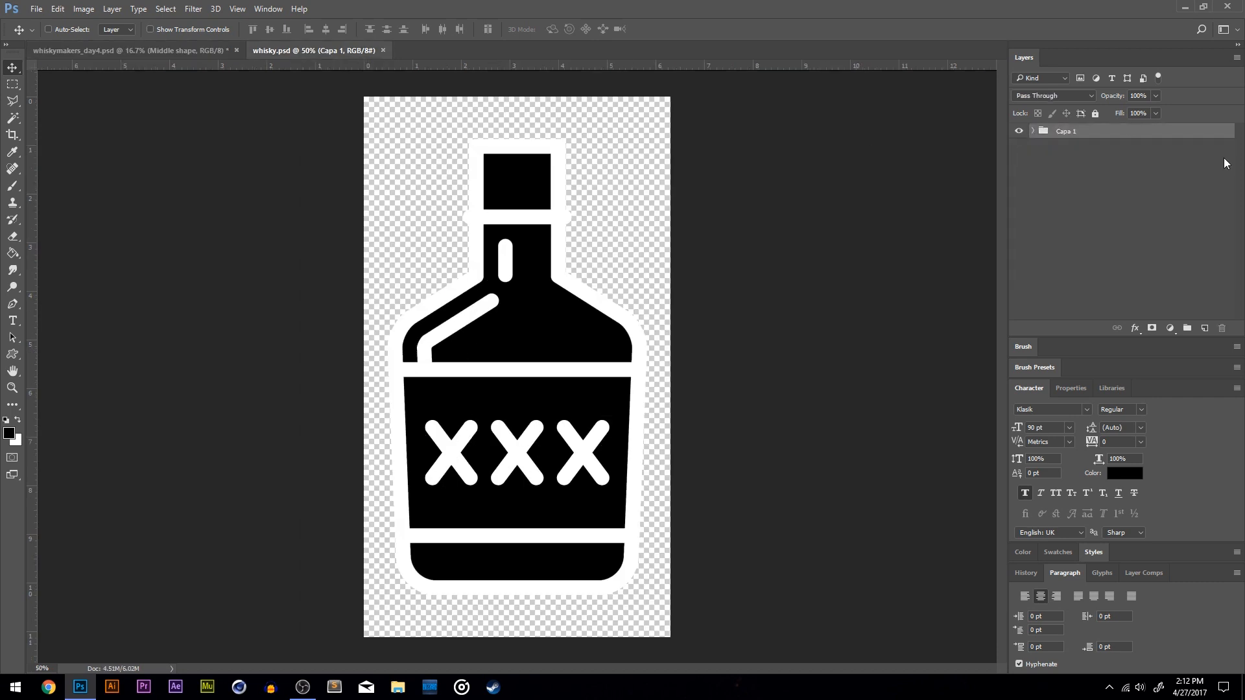
{"action": "left_click_drag", "start_coordinate": [568, 344], "coordinate": [515, 356]}
{"action": "key", "text": "ctrl+a"}
{"action": "left_click", "coordinate": [269, 29]}
{"action": "left_click", "coordinate": [326, 29]}
{"action": "key", "text": "ctrl+d"}
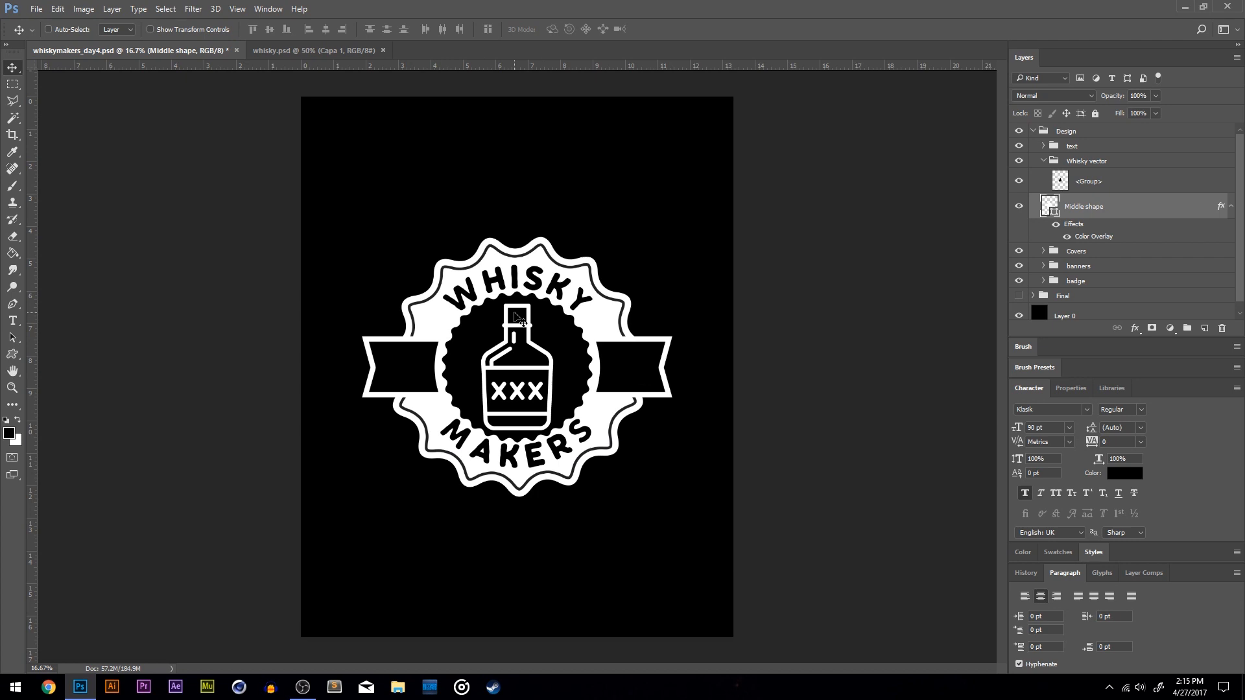
Nudge the whisky bottle slightly upward within the black scalloped center.
{"action": "left_click", "coordinate": [1086, 185]}
{"action": "key", "text": "shift+Up"}
{"action": "key", "text": "shift+Up"}
{"action": "key", "text": "shift+Up"}
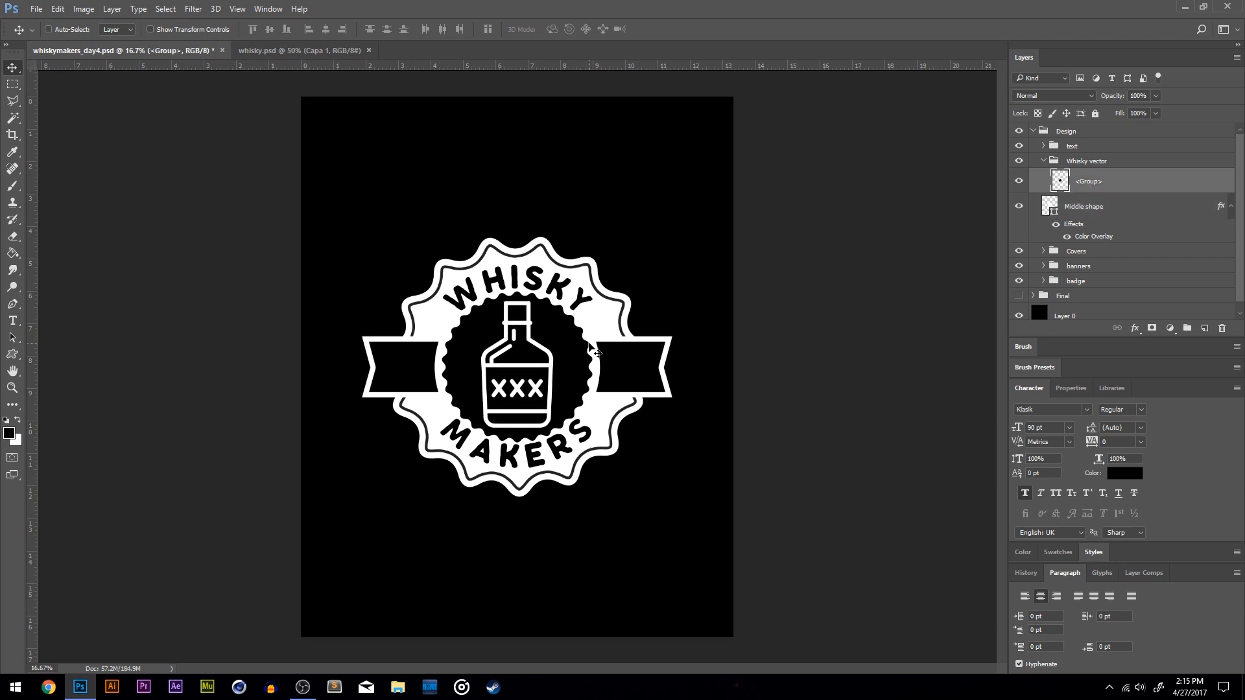
{"action": "key", "text": "shift+Down"}
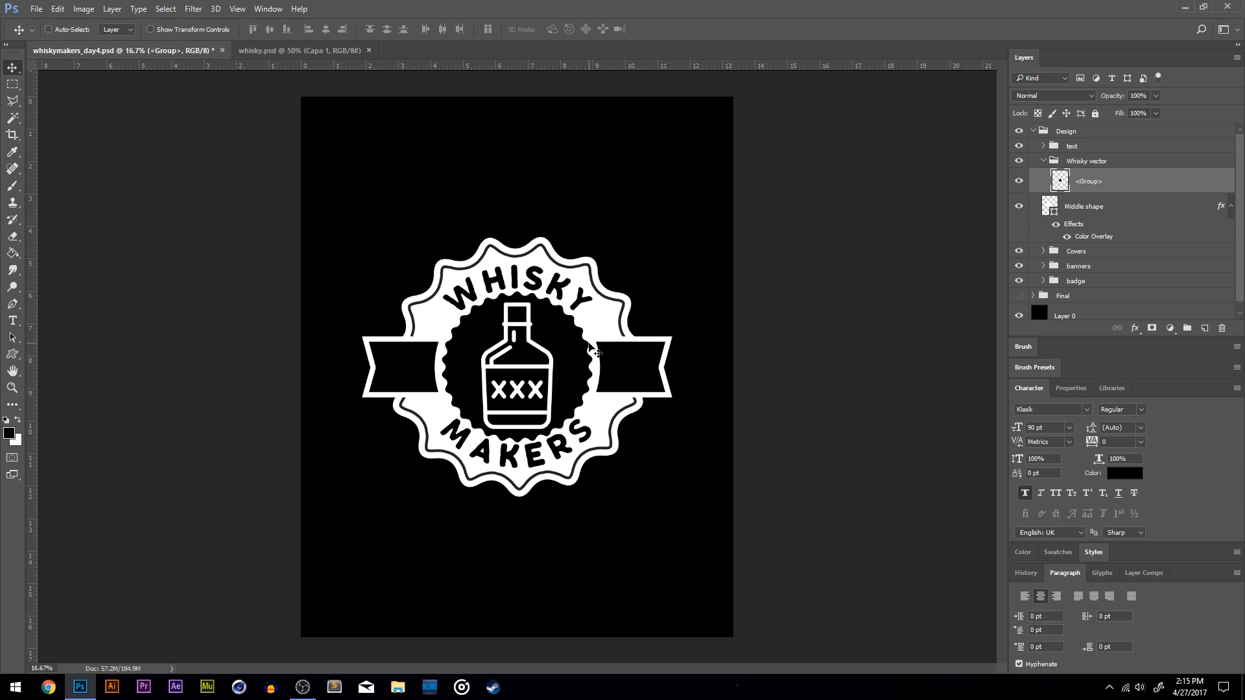
Duplicate the bottle, place the copy behind the original and scale it to about 65%.
{"action": "key", "text": "ctrl+j"}
{"action": "left_click_drag", "start_coordinate": [1077, 188], "coordinate": [1077, 209]}
{"action": "left_click_drag", "start_coordinate": [710, 313], "coordinate": [676, 322]}
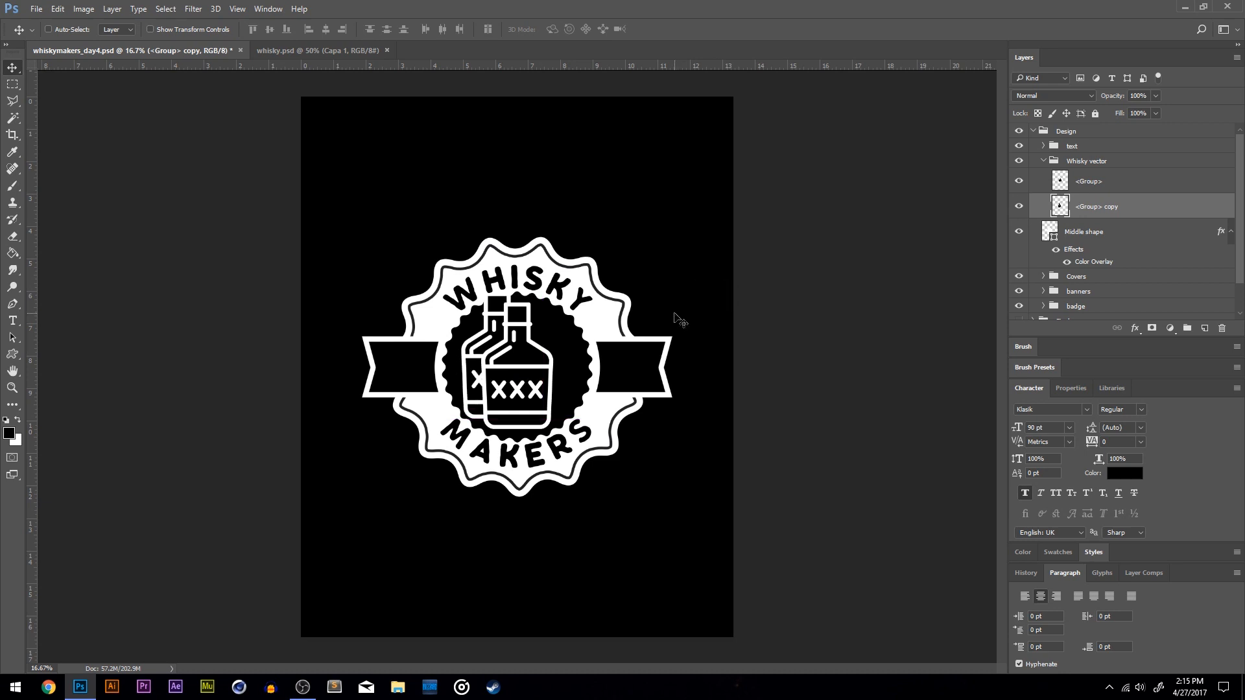
{"action": "key", "text": "ctrl+t"}
{"action": "left_click_drag", "start_coordinate": [531, 293], "coordinate": [507, 336]}
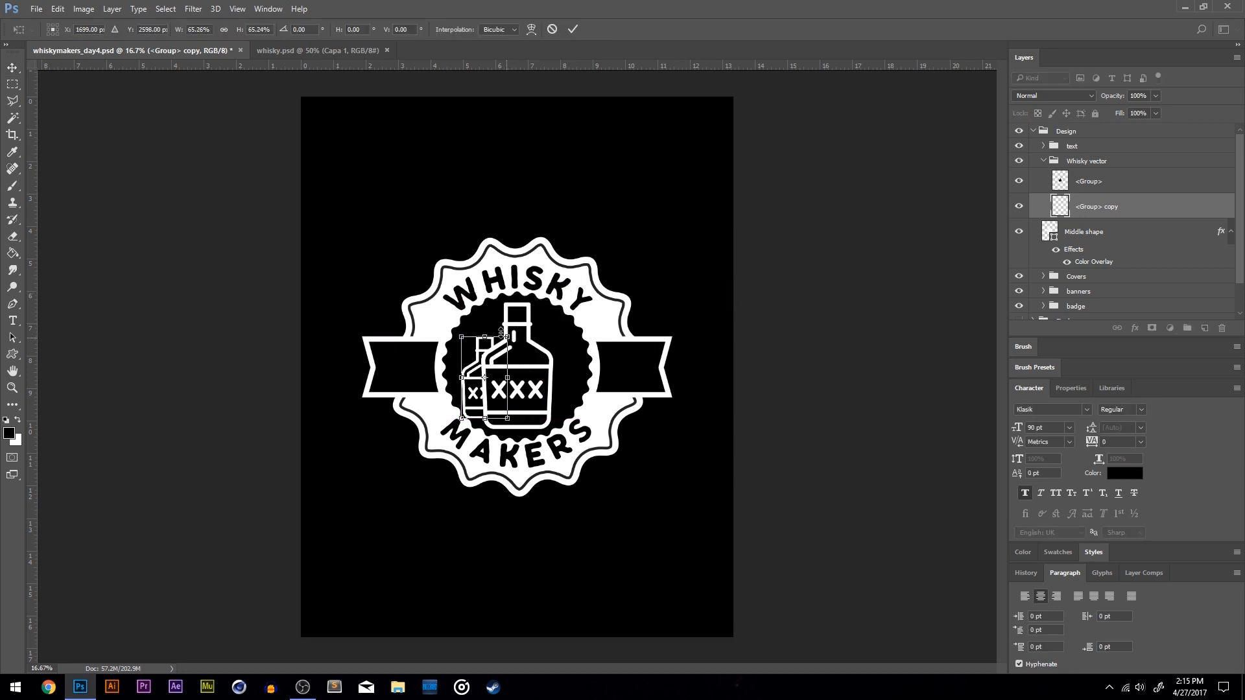
{"action": "left_click", "coordinate": [12, 68]}
{"action": "left_click", "coordinate": [551, 260]}
Position the small bottle so it peeks out behind the main bottle's left side, a little higher than its base.
{"action": "left_click_drag", "start_coordinate": [501, 335], "coordinate": [504, 326]}
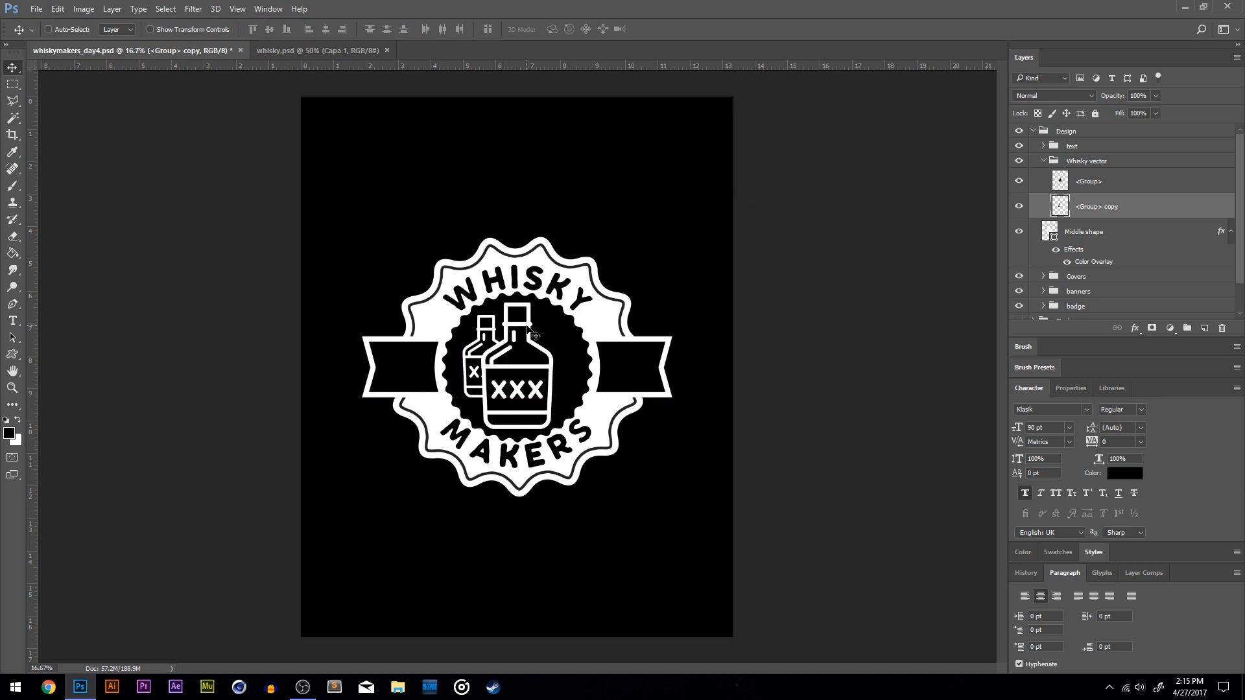
{"action": "key", "text": "shift+Left"}
{"action": "key", "text": "shift+Left"}
{"action": "key", "text": "shift+Left"}
{"action": "key", "text": "shift+Left"}
{"action": "key", "text": "Left"}
{"action": "key", "text": "Left"}
{"action": "key", "text": "Left"}
{"action": "key", "text": "Left"}
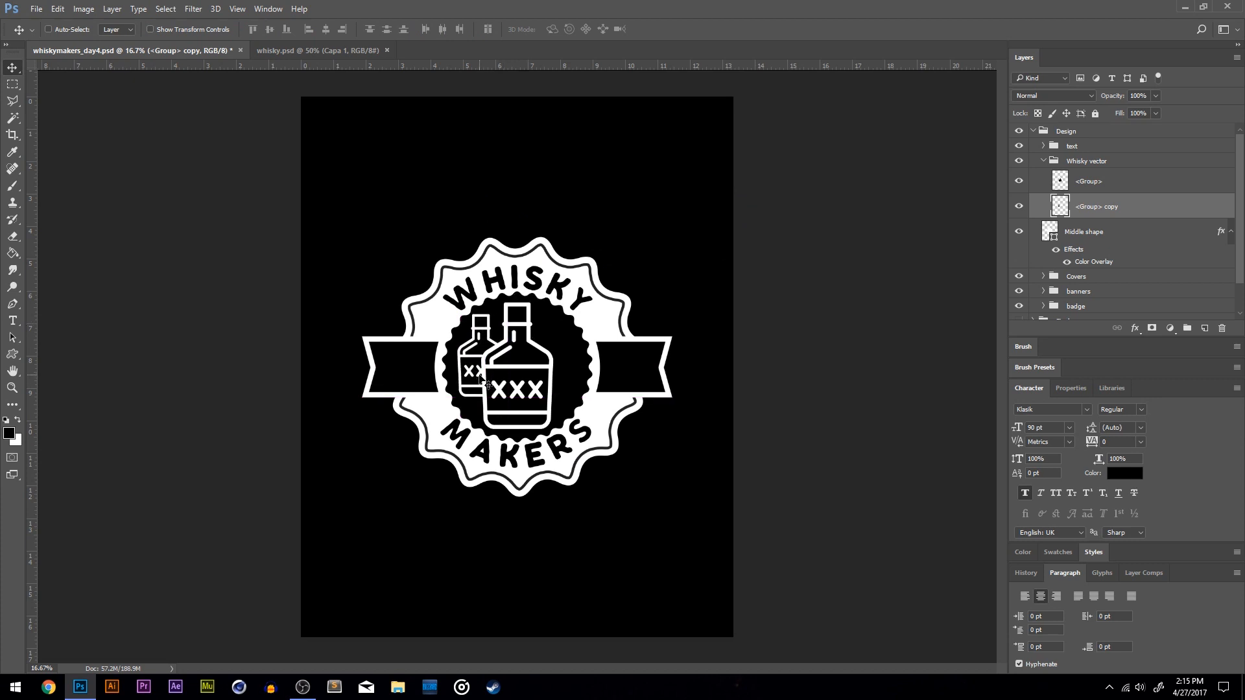
{"action": "key", "text": "Left"}
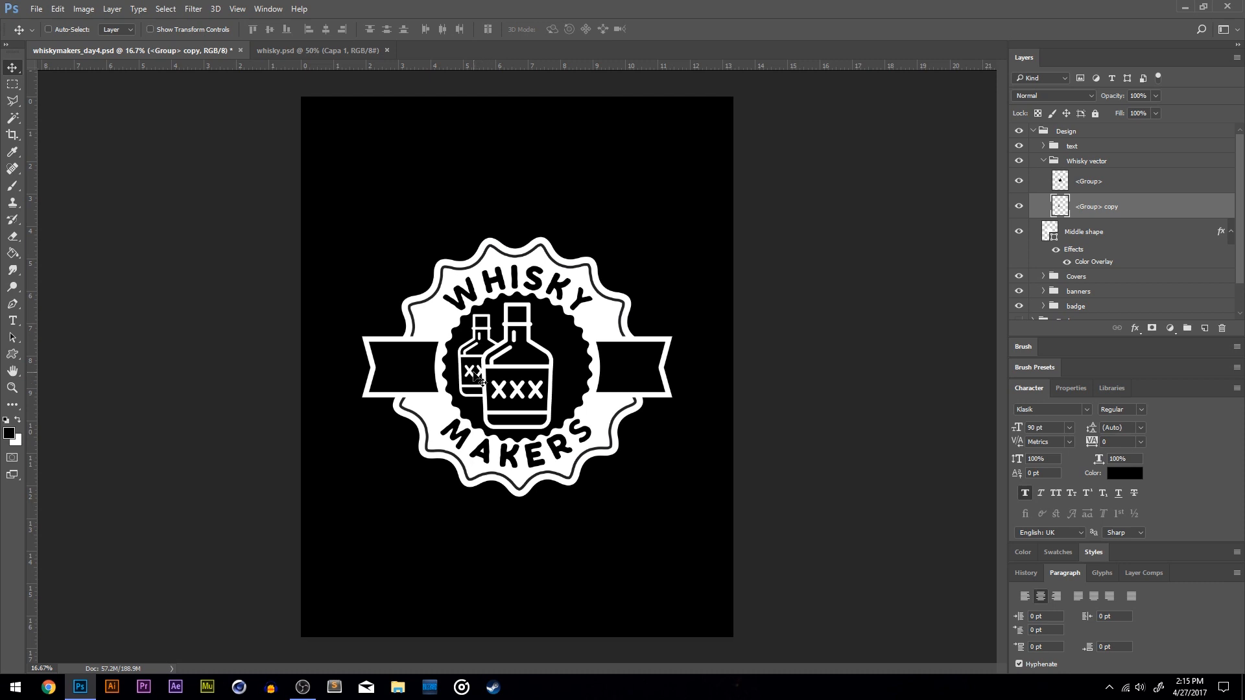
Duplicate the small bottle to the main bottle's right side and nudge the copy slightly inward.
{"action": "left_click_drag", "start_coordinate": [484, 363], "coordinate": [555, 364]}
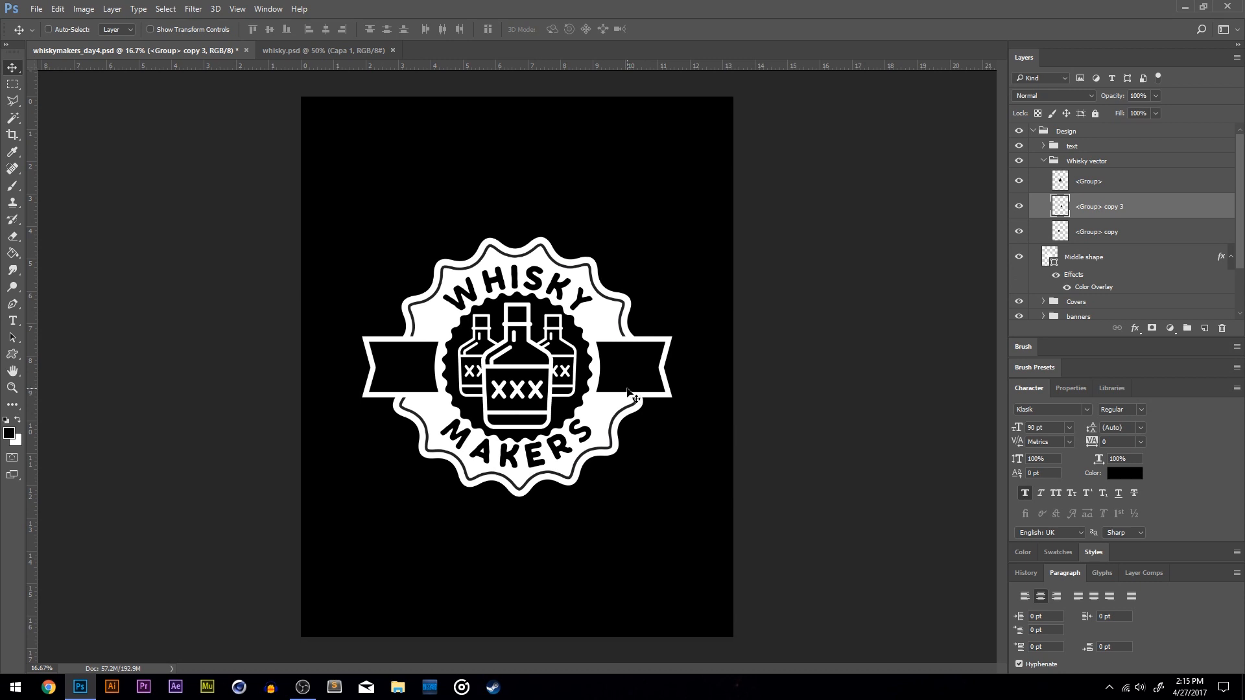
{"action": "key", "text": "shift+Left"}
{"action": "key", "text": "shift+Left"}
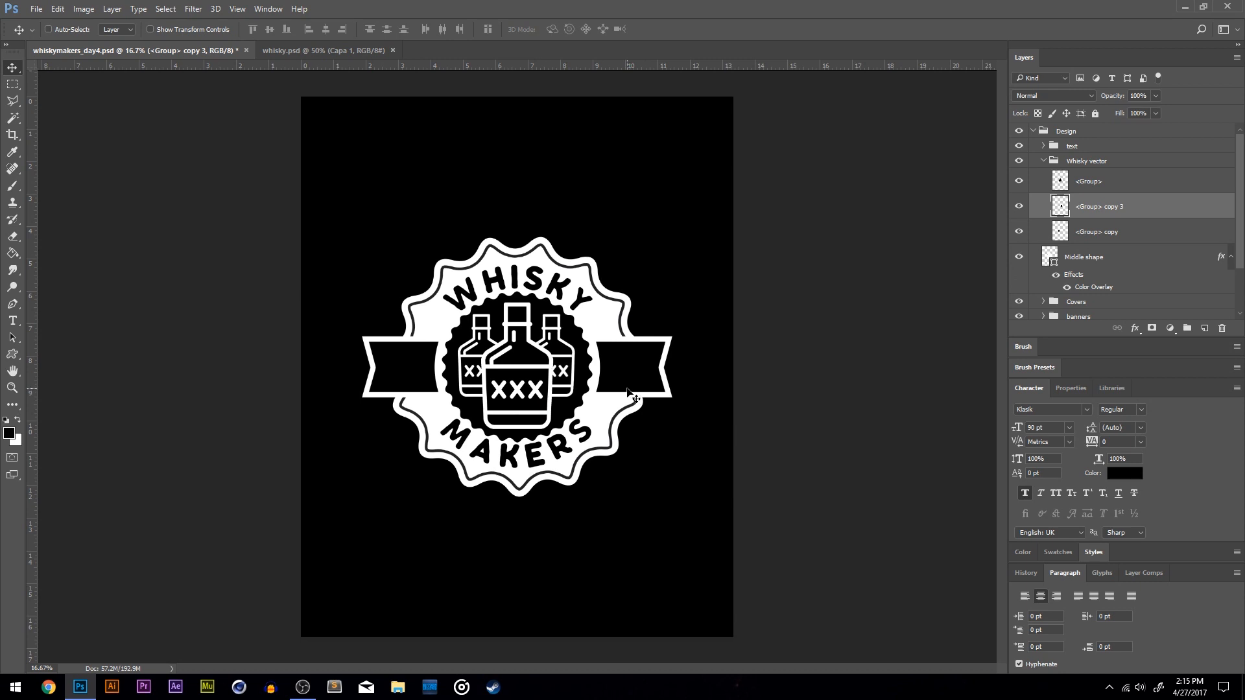
Group the two small bottle layers and name the group background whisky.
{"action": "left_click", "coordinate": [1102, 234]}
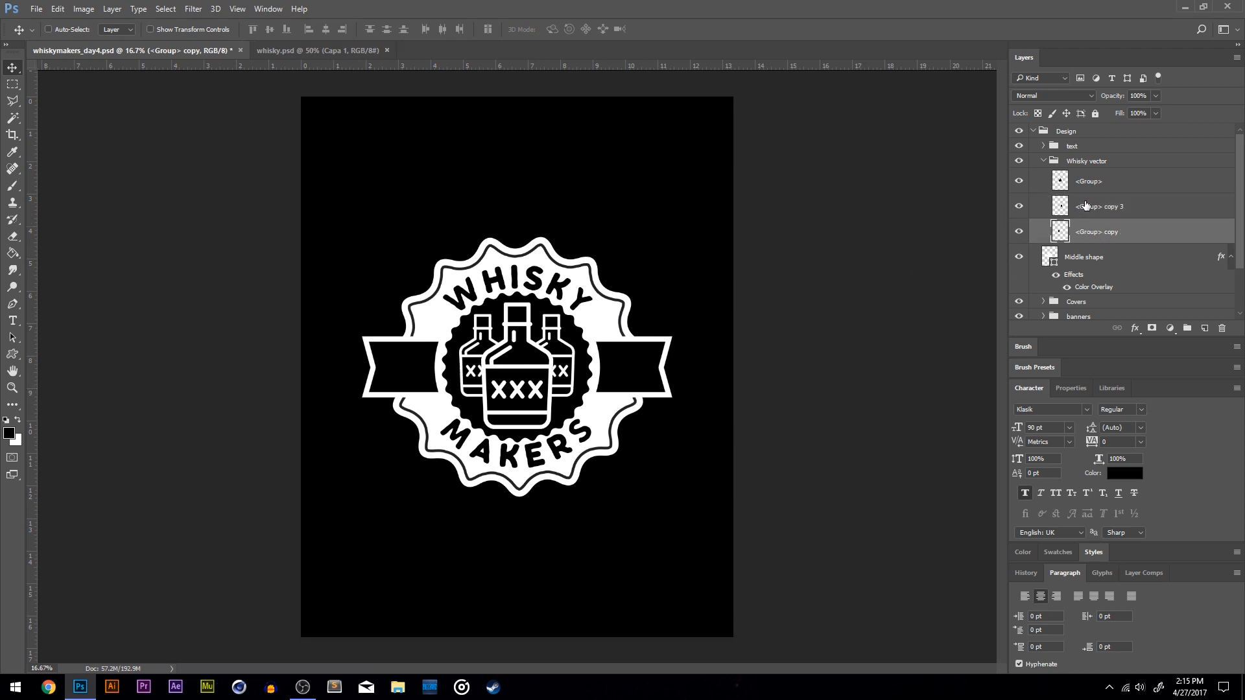
{"action": "left_click", "coordinate": [1086, 206], "text": "shift"}
{"action": "key", "text": "ctrl+g"}
{"action": "double_click", "coordinate": [1089, 202]}
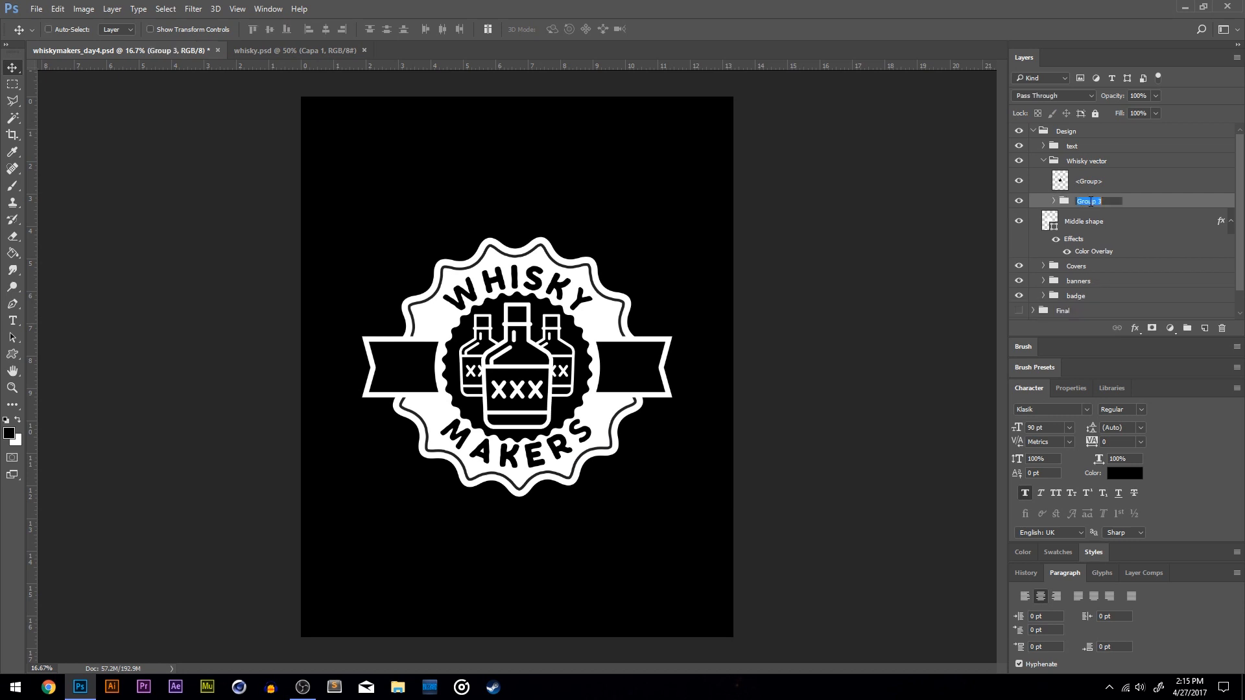
{"action": "type", "text": "background whisky"}
{"action": "key", "text": "Return"}
Center the background whisky group and the main bottle horizontally on the canvas.
{"action": "left_click", "coordinate": [330, 28]}
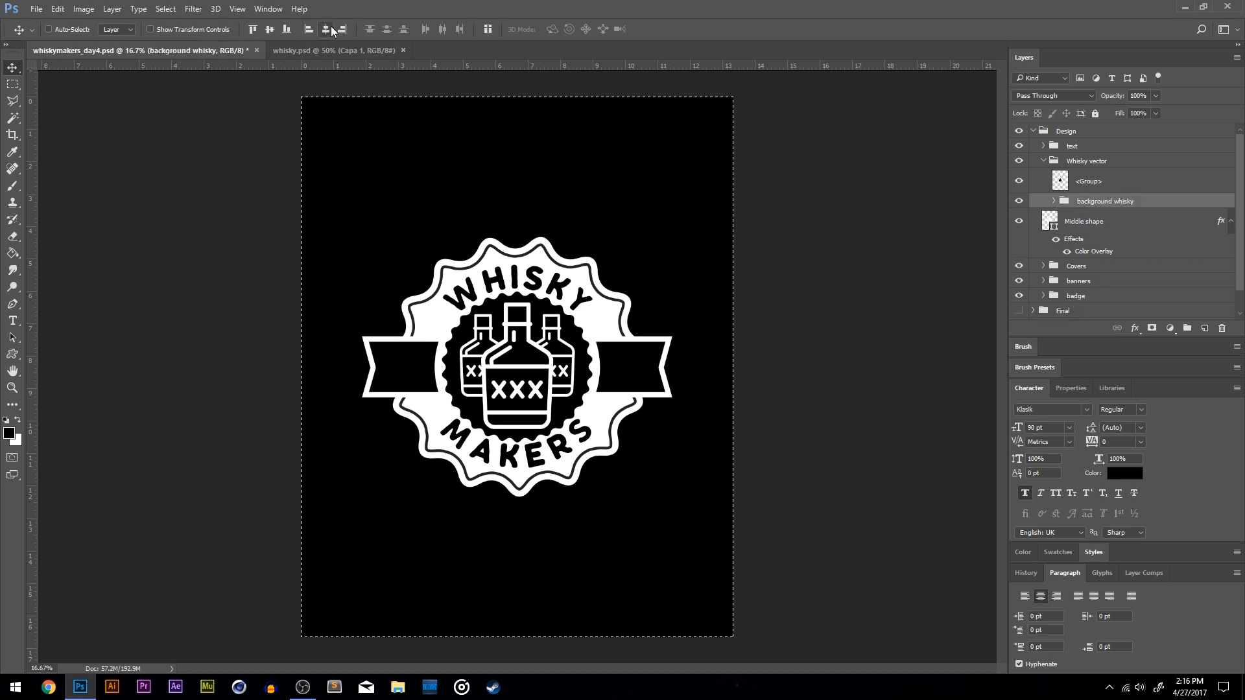
{"action": "key", "text": "ctrl+d"}
{"action": "key", "text": "alt+bracketright"}
{"action": "key", "text": "ctrl+a"}
{"action": "key", "text": "ctrl+d"}
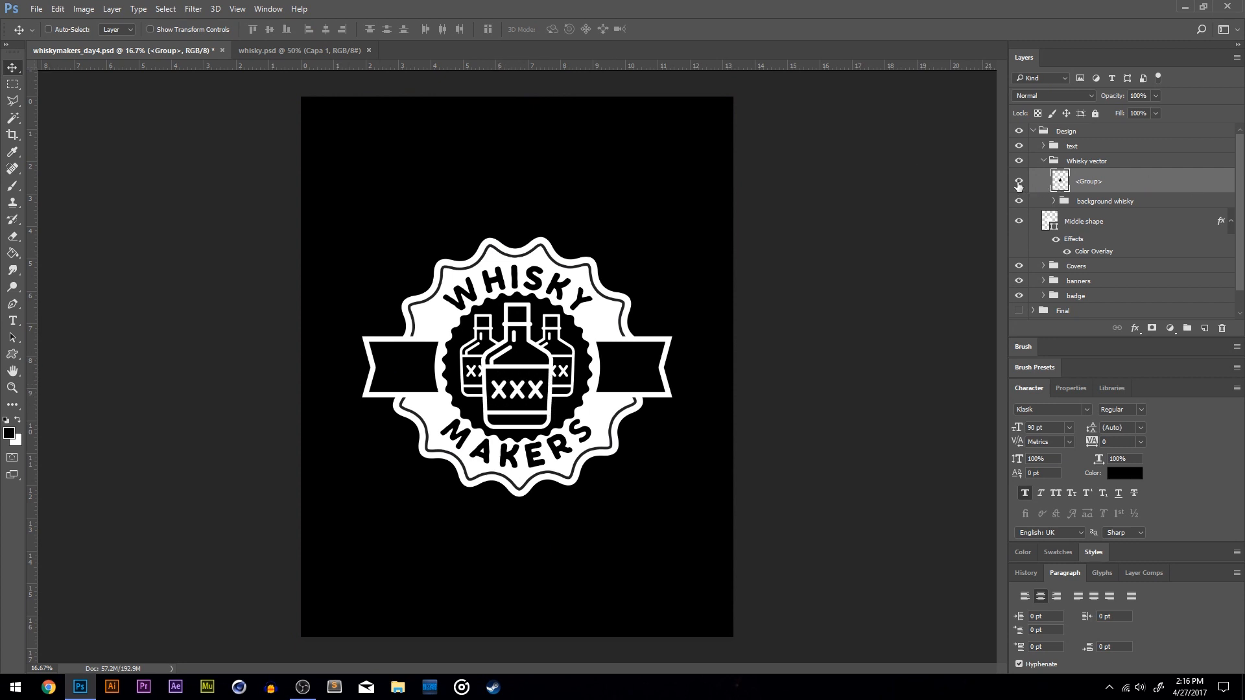
Cover the XXX lettering on the main bottle's label with a polygonal lasso selection filled with black.
{"action": "left_click", "coordinate": [15, 102]}
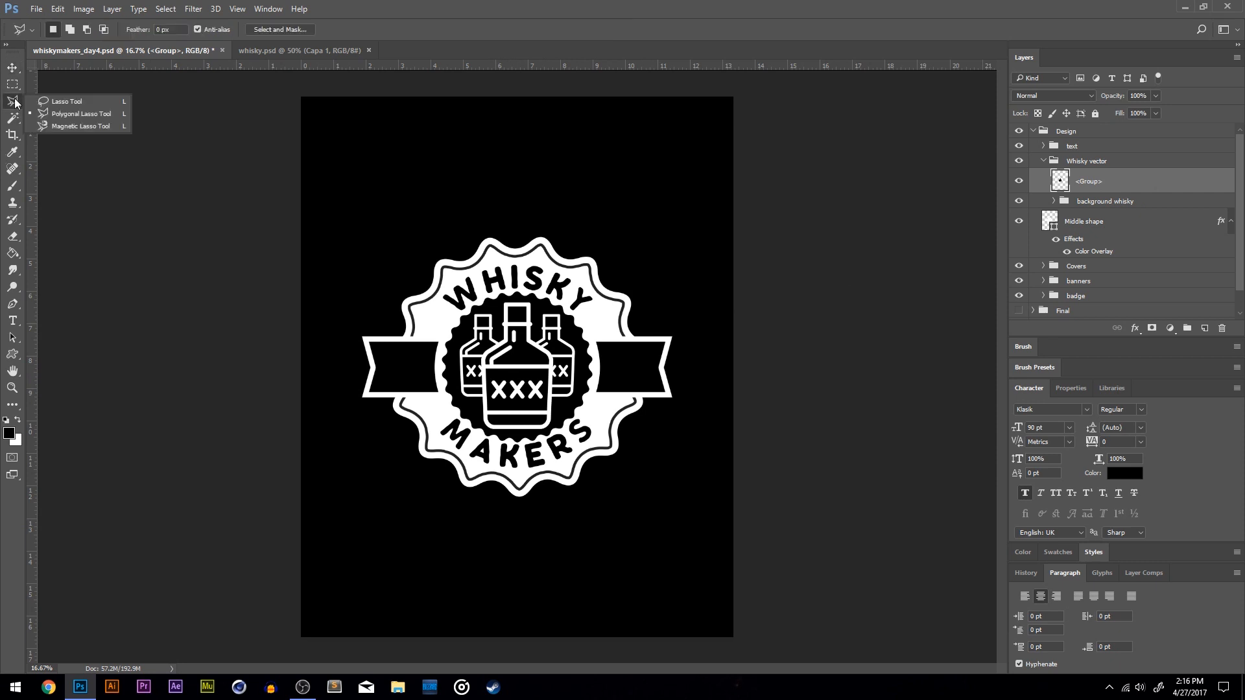
{"action": "left_click", "coordinate": [80, 113]}
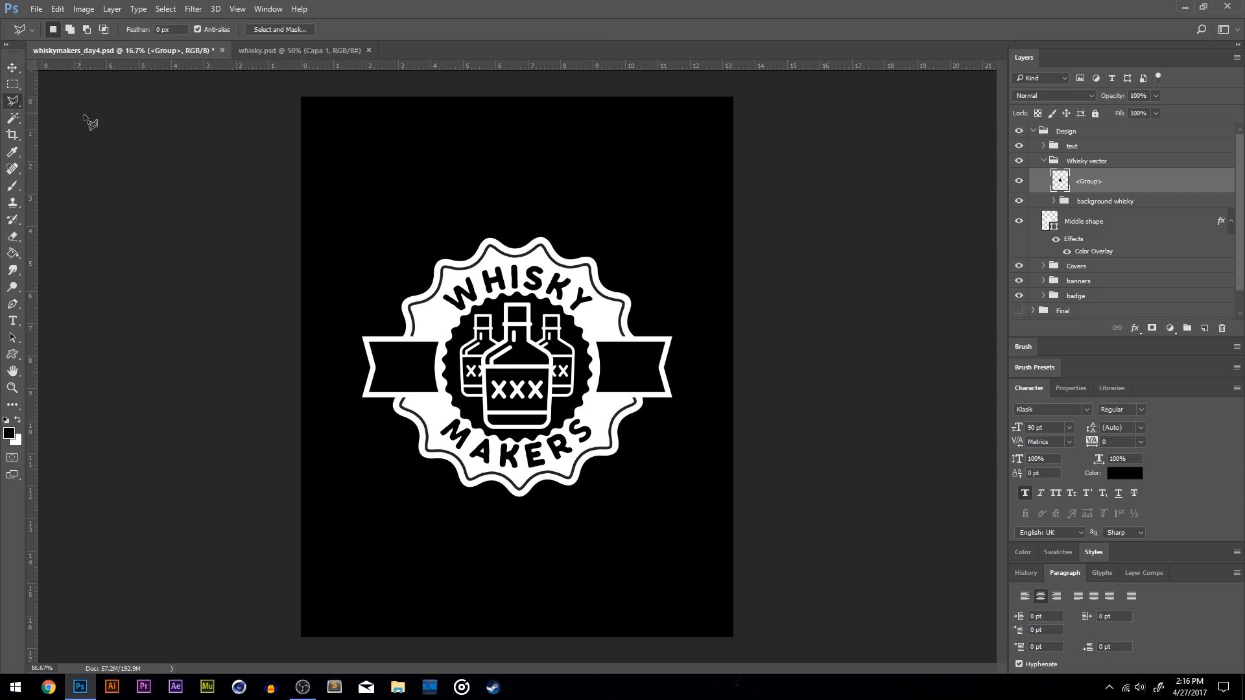
{"action": "left_click", "coordinate": [490, 405]}
{"action": "left_click", "coordinate": [546, 404]}
{"action": "left_click", "coordinate": [547, 382]}
{"action": "double_click", "coordinate": [491, 374]}
{"action": "left_click", "coordinate": [57, 9]}
{"action": "left_click", "coordinate": [84, 205]}
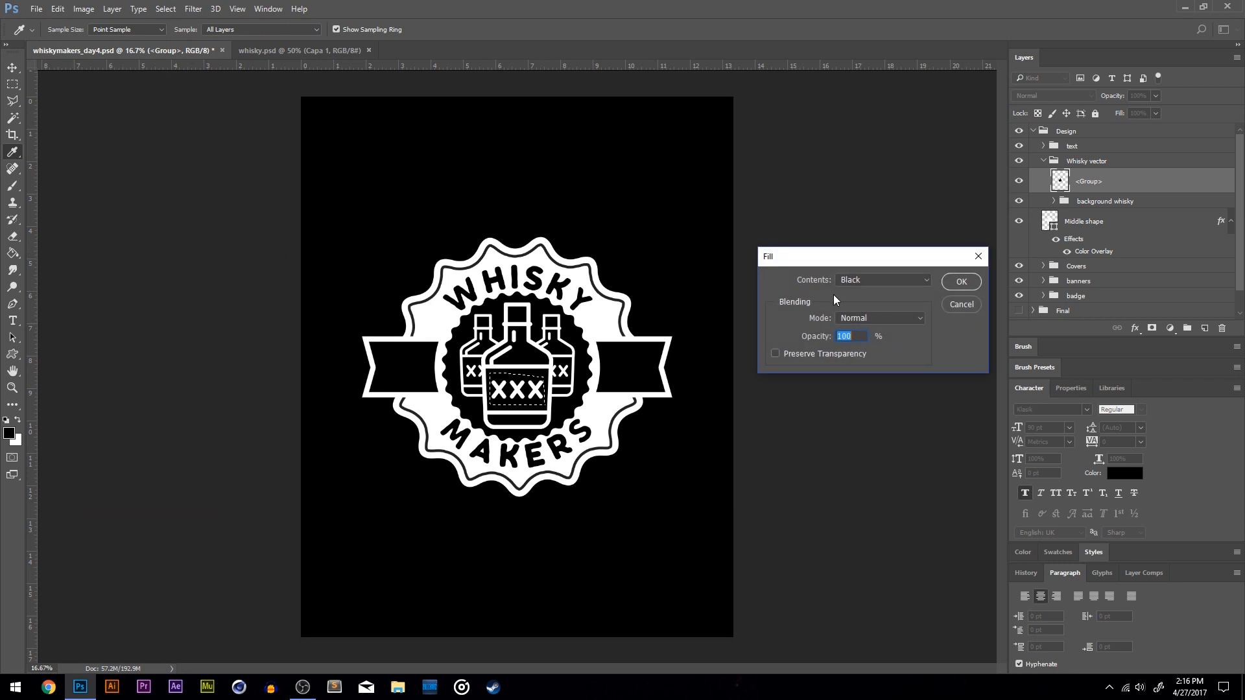
{"action": "left_click", "coordinate": [951, 280]}
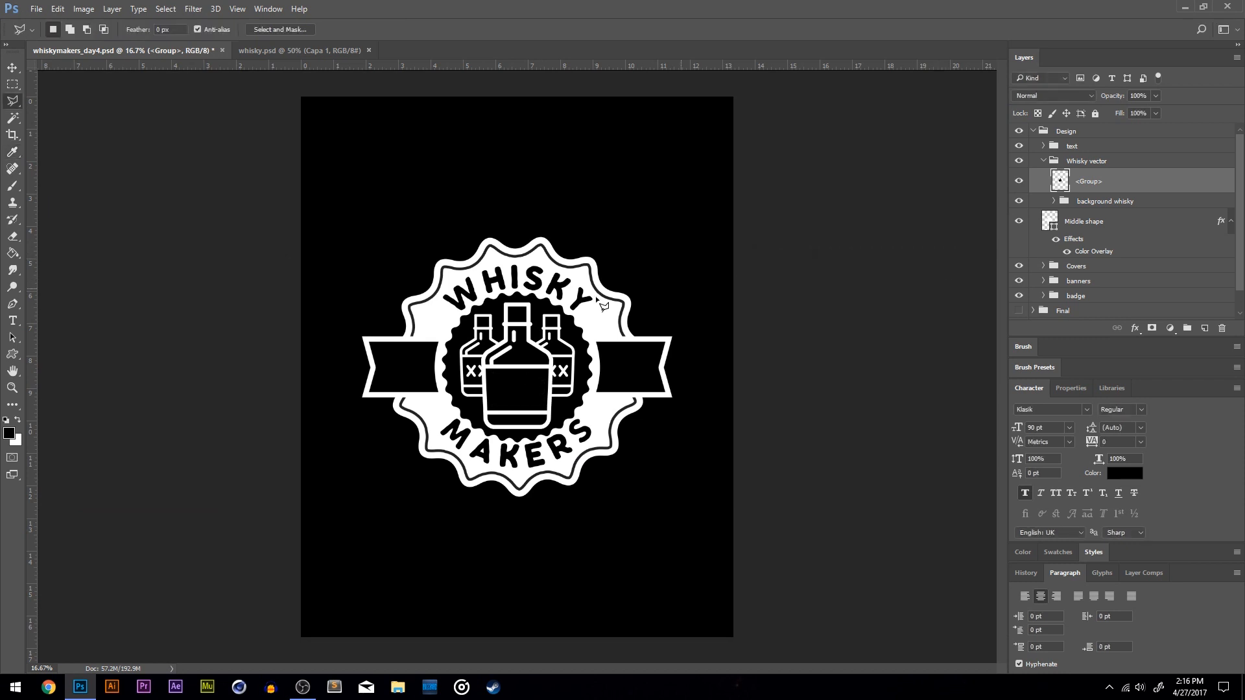
Toggle the Design and Final groups' visibility to compare the badge with the finished reference, leaving only Design shown.
{"action": "left_click", "coordinate": [12, 321]}
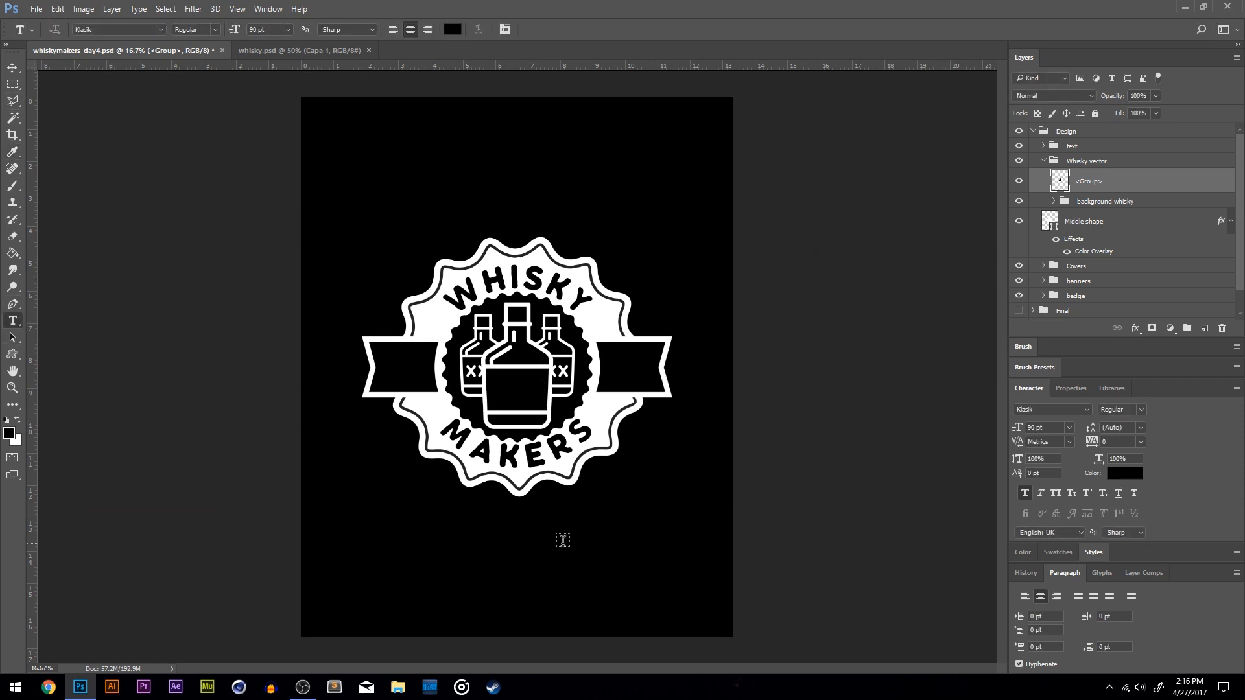
{"action": "left_click", "coordinate": [1040, 131]}
{"action": "left_click", "coordinate": [1034, 131]}
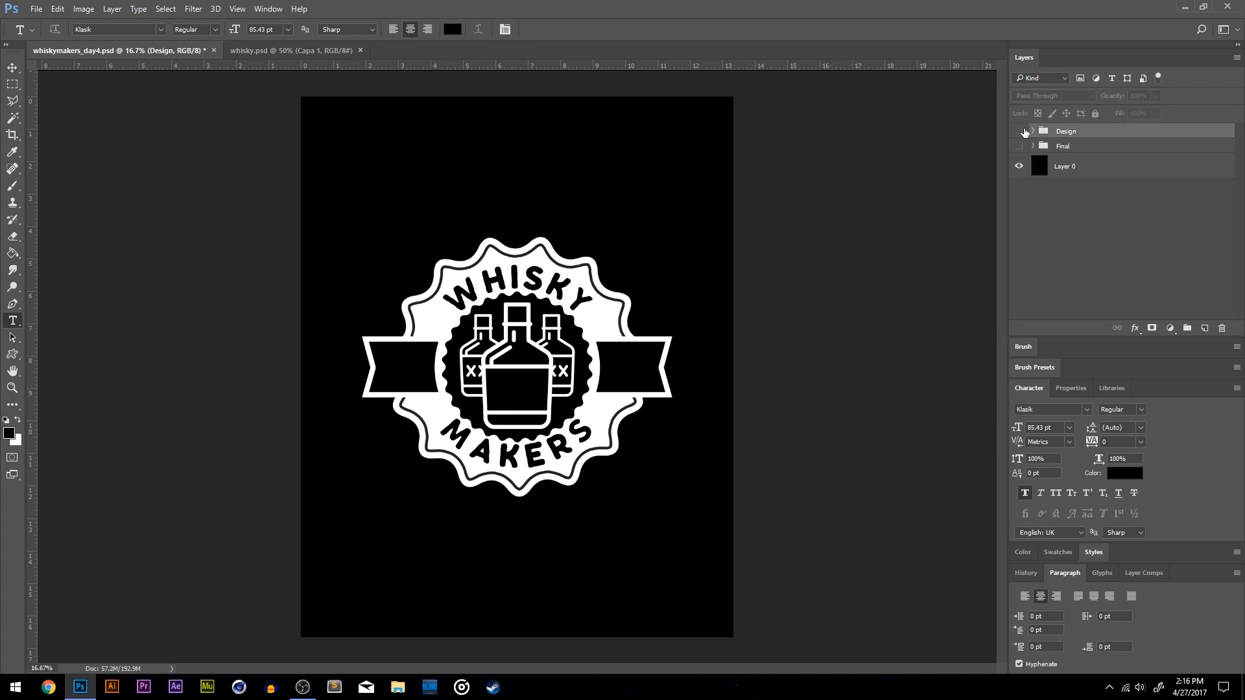
{"action": "left_click", "coordinate": [1019, 131]}
{"action": "left_click", "coordinate": [1019, 146]}
{"action": "left_click", "coordinate": [1020, 146]}
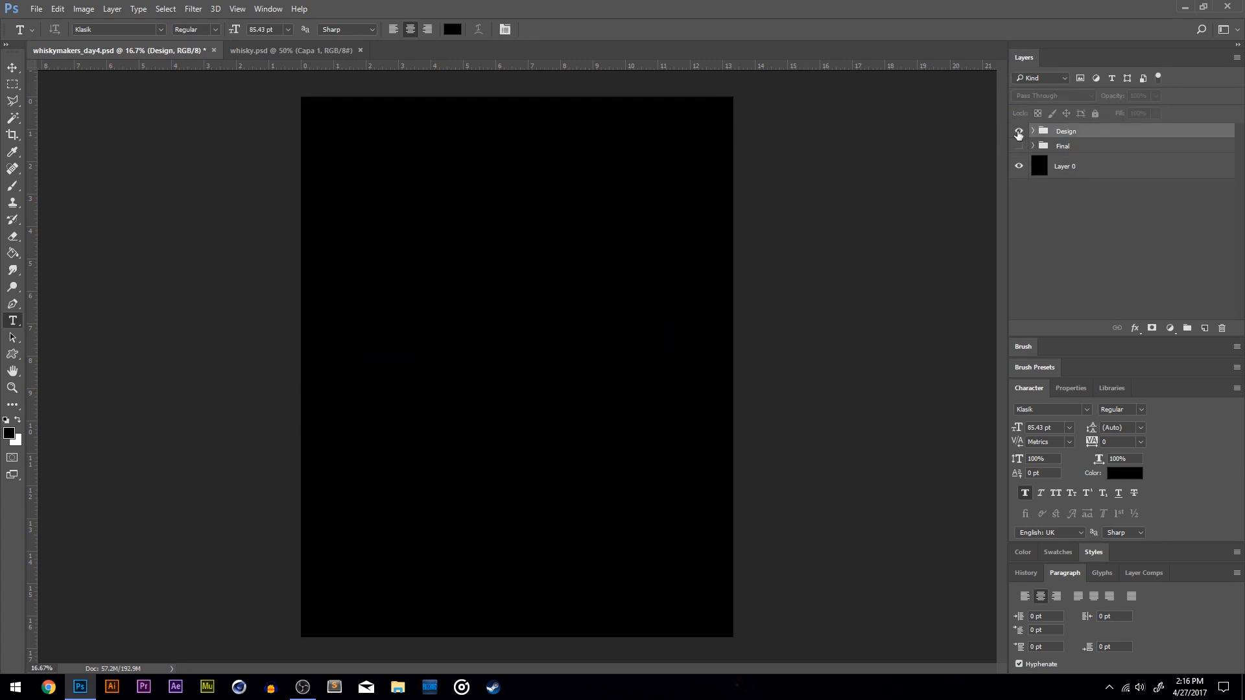
{"action": "left_click", "coordinate": [1019, 131]}
{"action": "left_click", "coordinate": [1034, 131]}
Add the text 1494 in white 90 pt Klasik below the badge.
{"action": "left_click", "coordinate": [408, 533]}
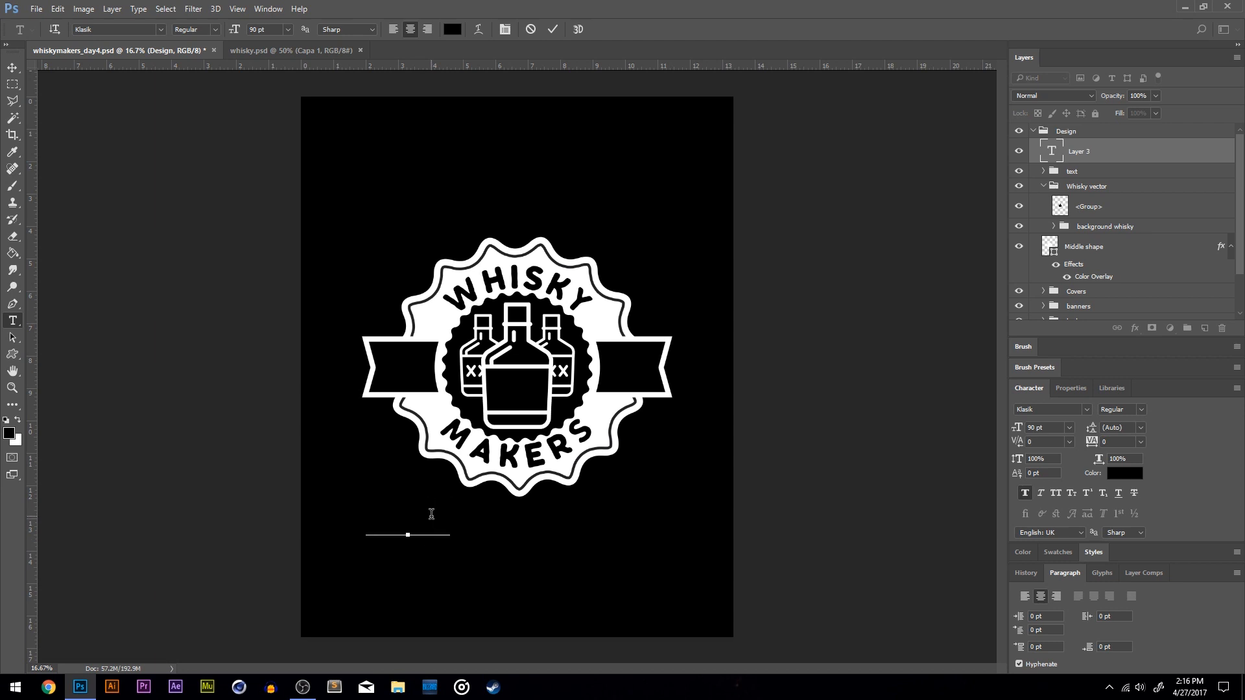
{"action": "key", "text": "ctrl+a"}
{"action": "left_click", "coordinate": [21, 421]}
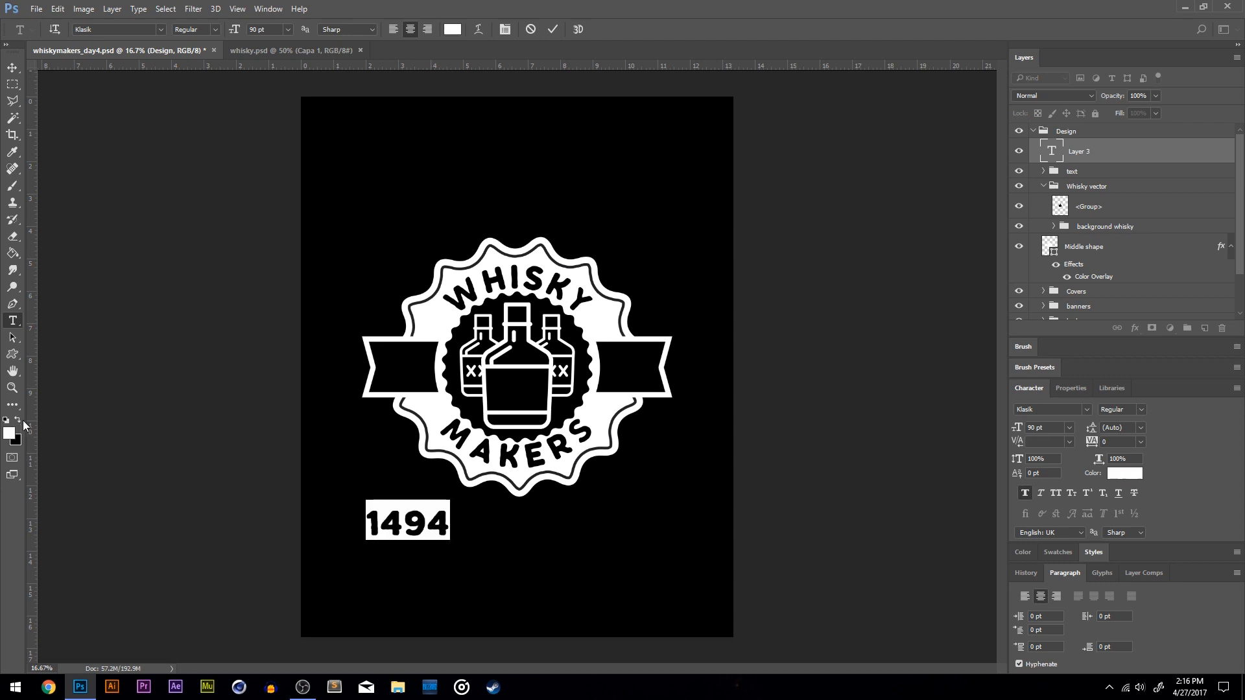
Move the 1494 text onto the main bottle's label and scale it down to about 58%.
{"action": "left_click", "coordinate": [11, 68]}
{"action": "left_click_drag", "start_coordinate": [418, 532], "coordinate": [543, 364]}
{"action": "key", "text": "ctrl+t"}
{"action": "left_click", "coordinate": [12, 68]}
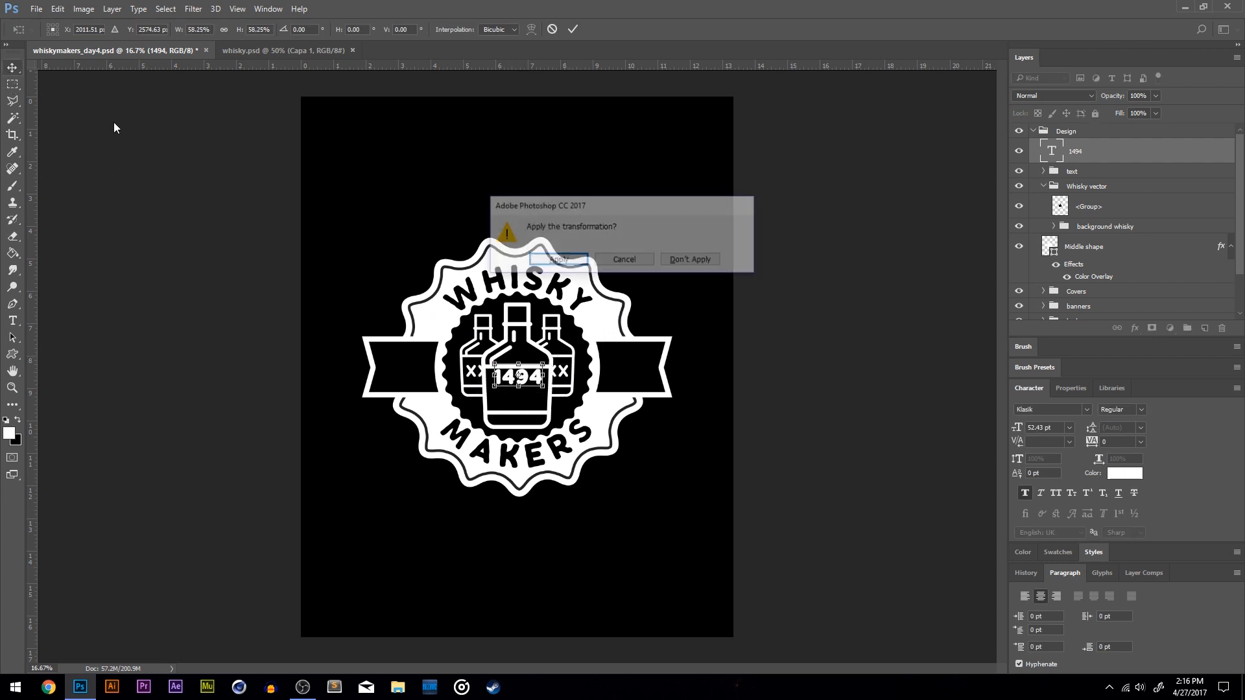
{"action": "left_click", "coordinate": [551, 261]}
Nudge the 1494 text down and slightly right so it sits centered in the bottle's label.
{"action": "key", "text": "Down"}
{"action": "key", "text": "Down"}
{"action": "key", "text": "Down"}
{"action": "key", "text": "Down"}
{"action": "key", "text": "Down"}
{"action": "key", "text": "Down"}
{"action": "key", "text": "Down"}
{"action": "key", "text": "Down"}
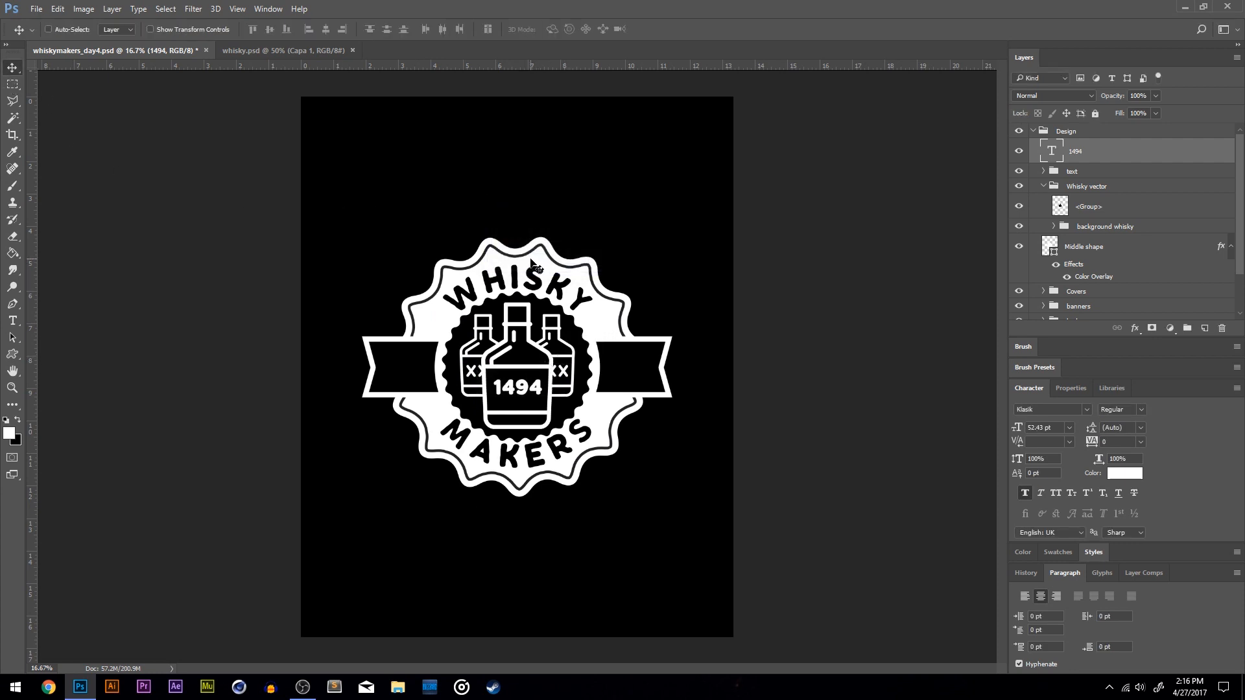
{"action": "key", "text": "Down"}
{"action": "key", "text": "Down"}
{"action": "key", "text": "Right"}
{"action": "key", "text": "Right"}
Draw a small white starburst custom shape and place it in the middle of the left ribbon.
{"action": "left_click", "coordinate": [13, 358]}
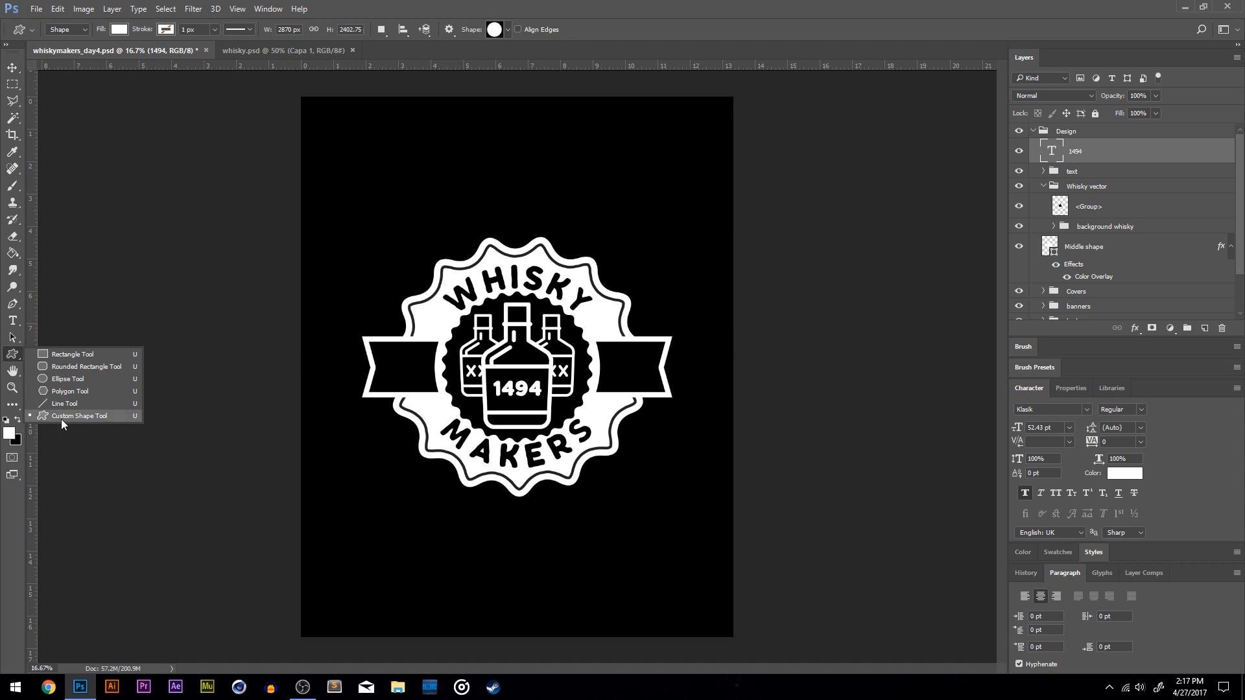
{"action": "left_click", "coordinate": [64, 418]}
{"action": "left_click", "coordinate": [508, 29]}
{"action": "left_click_drag", "start_coordinate": [552, 117], "coordinate": [552, 107]}
{"action": "left_click", "coordinate": [535, 90]}
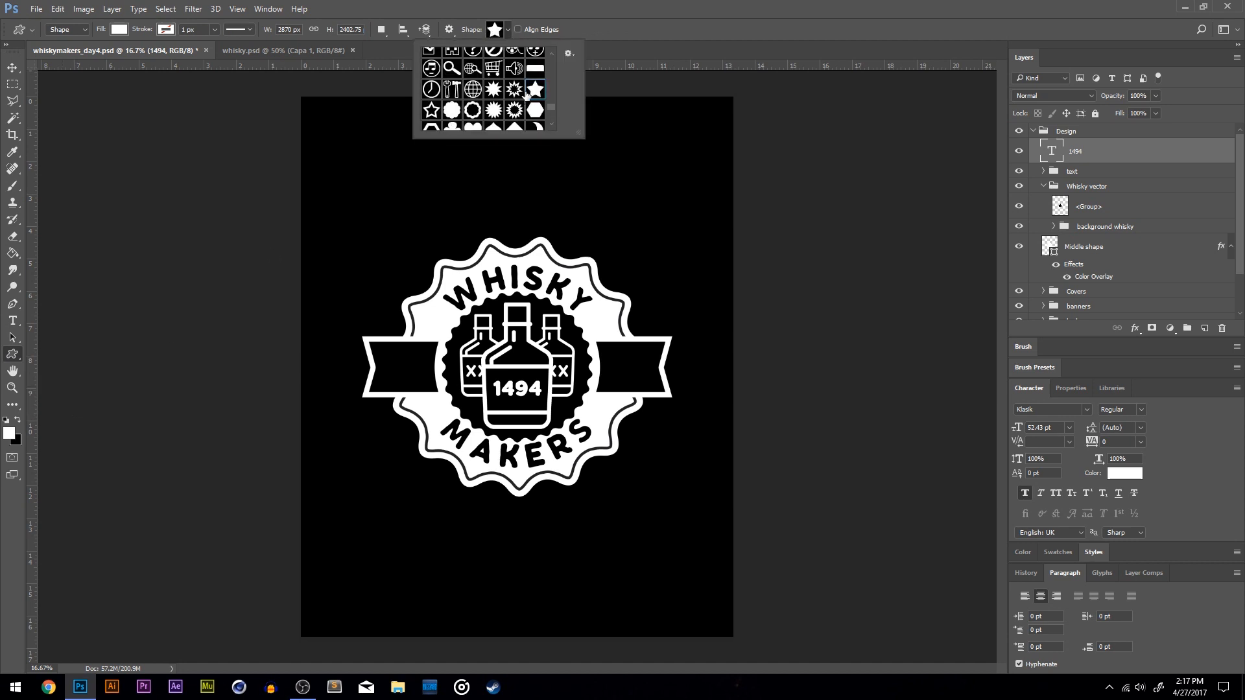
{"action": "left_click", "coordinate": [499, 91]}
{"action": "left_click_drag", "start_coordinate": [334, 150], "coordinate": [391, 208]}
{"action": "left_click", "coordinate": [17, 68]}
{"action": "left_click_drag", "start_coordinate": [397, 164], "coordinate": [440, 355]}
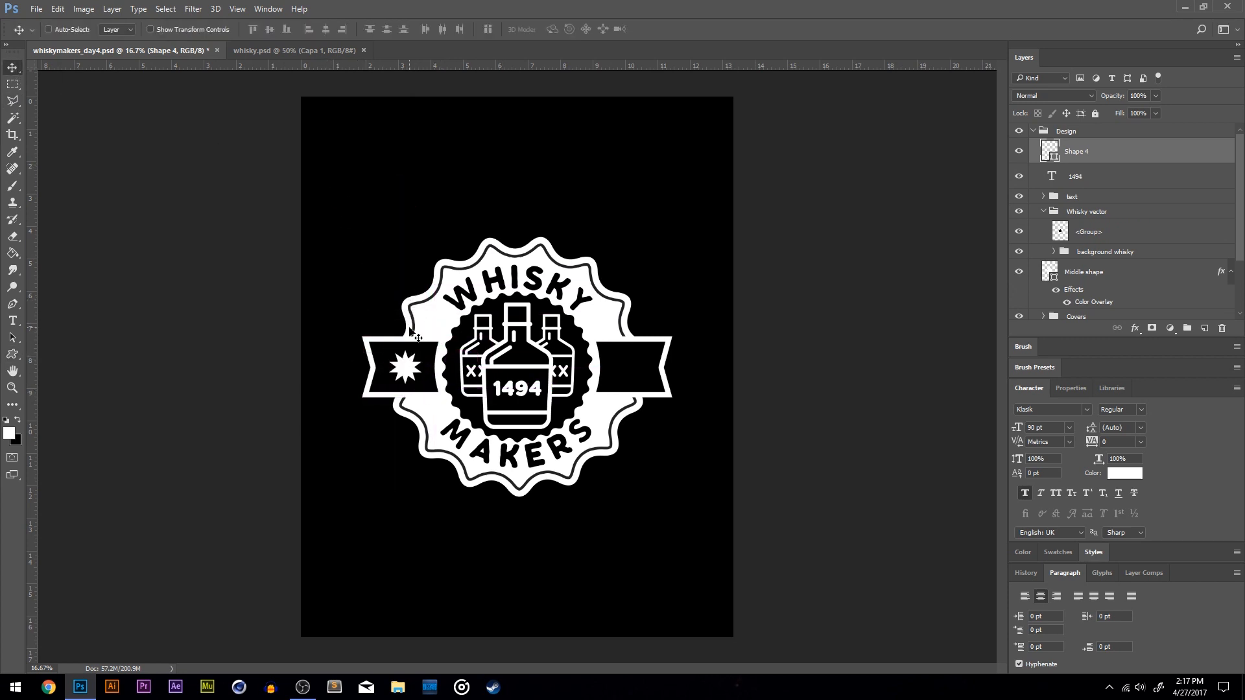
Duplicate the starburst onto the right ribbon and group both shapes under the name star.
{"action": "left_click_drag", "start_coordinate": [413, 370], "coordinate": [636, 370], "text": "alt"}
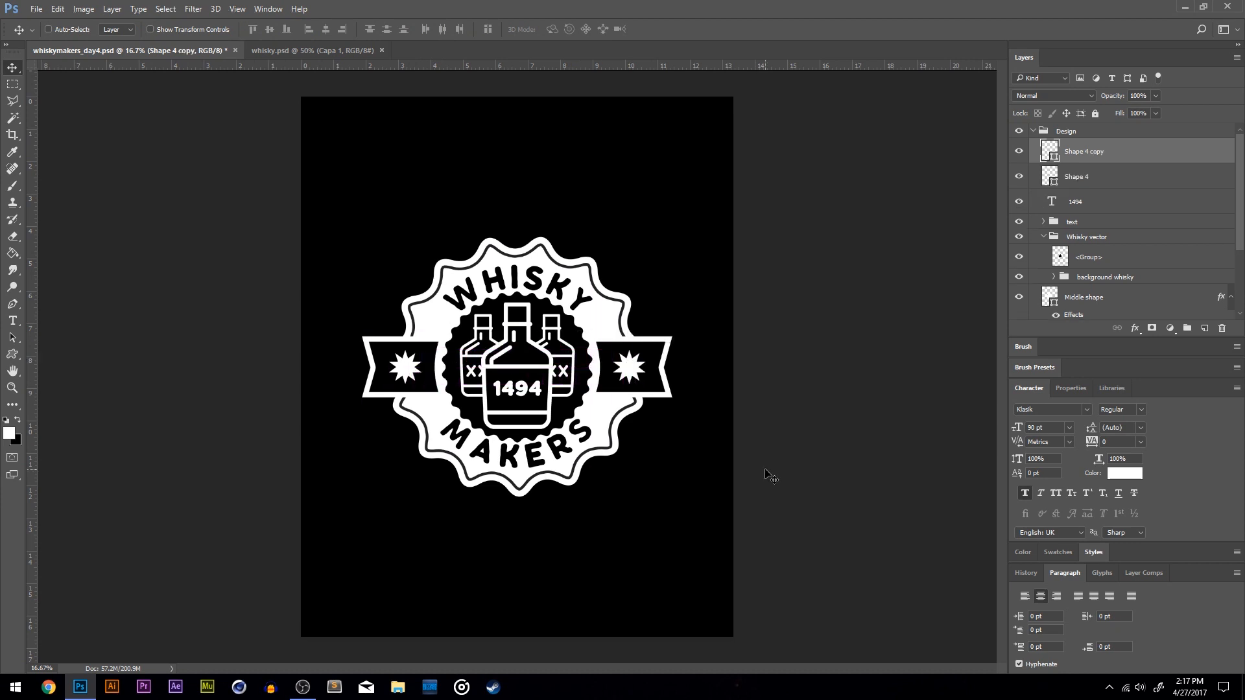
{"action": "left_click", "coordinate": [1101, 177], "text": "shift"}
{"action": "key", "text": "ctrl+g"}
{"action": "double_click", "coordinate": [1080, 146]}
{"action": "type", "text": "star"}
{"action": "key", "text": "Return"}
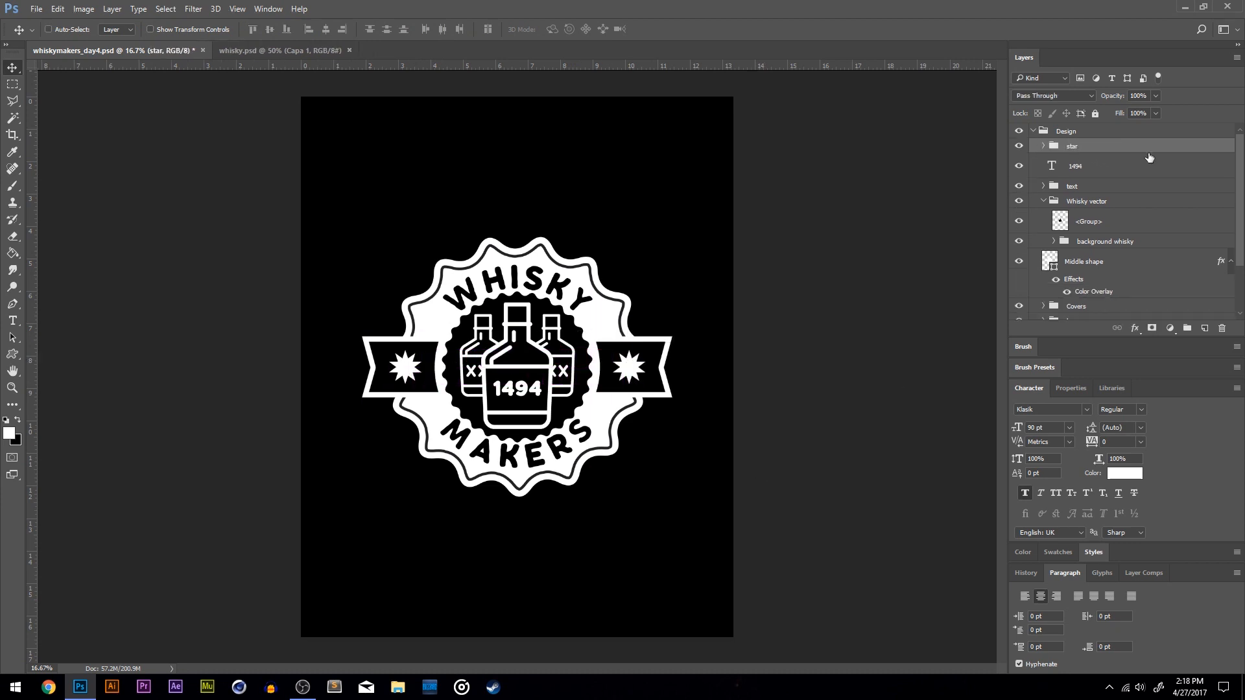
{"action": "key", "text": "ctrl+a"}
{"action": "key", "text": "ctrl+d"}
Collapse the Whisky vector group and nudge the right ribbon in the banners group inward toward the badge.
{"action": "left_click", "coordinate": [1042, 205]}
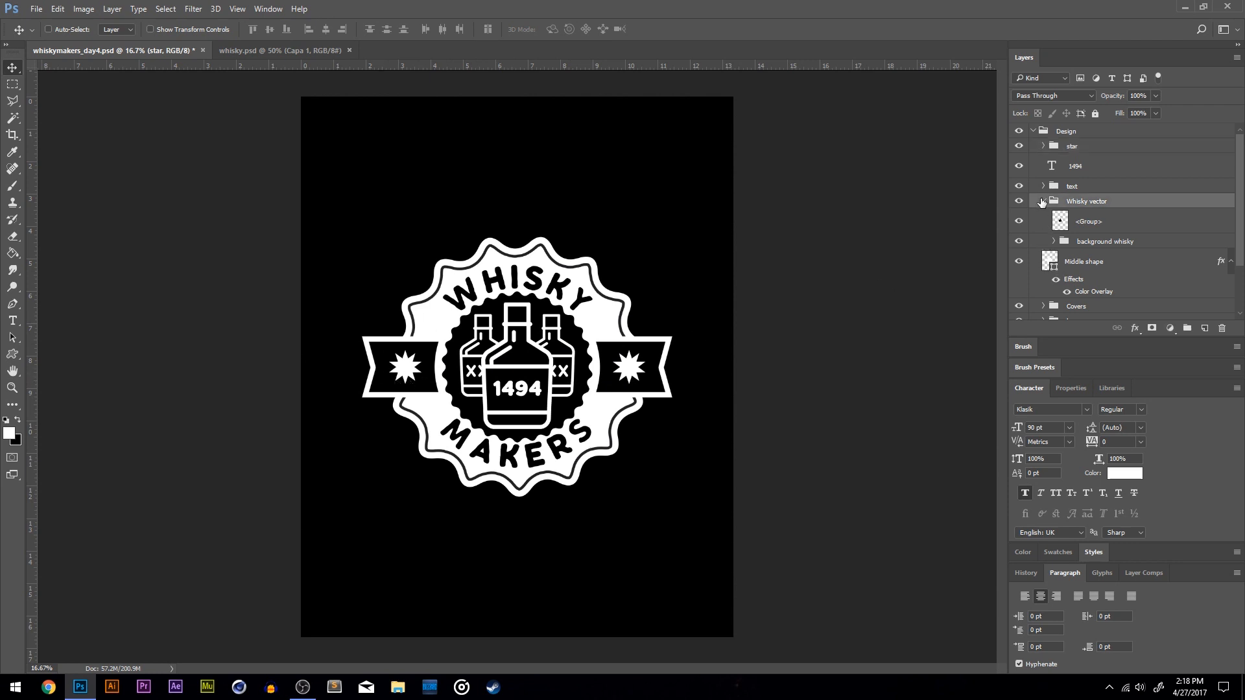
{"action": "left_click", "coordinate": [1043, 202]}
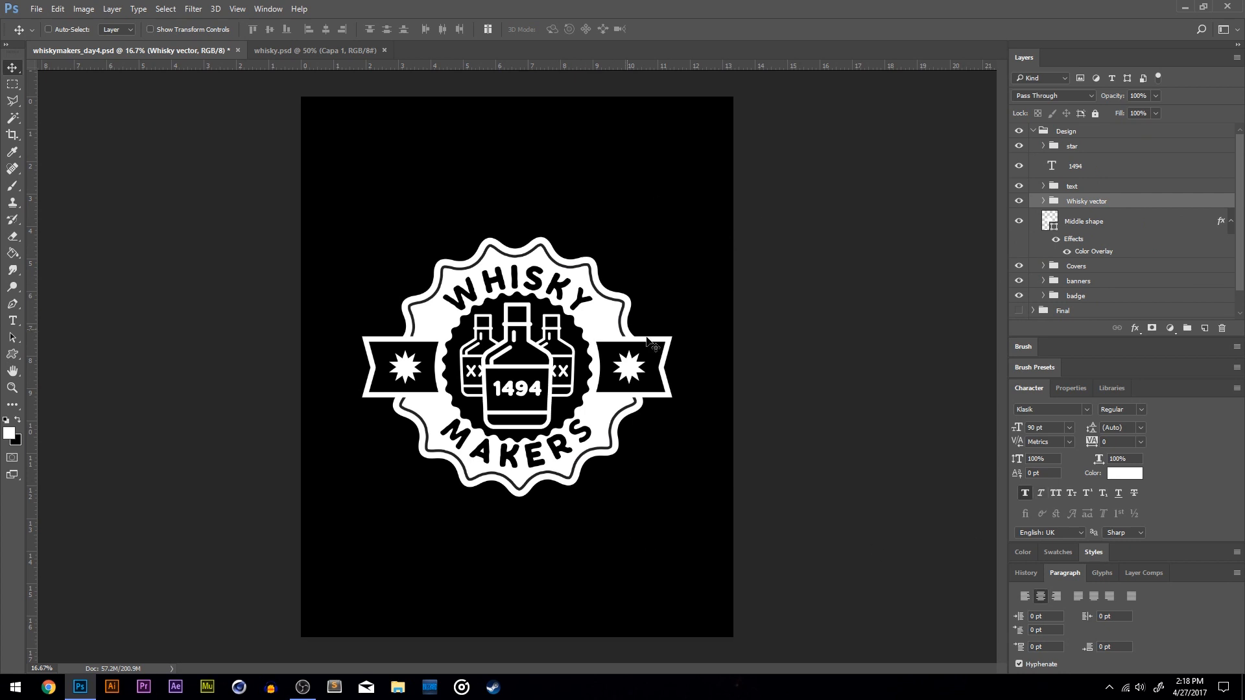
{"action": "left_click", "coordinate": [1055, 285]}
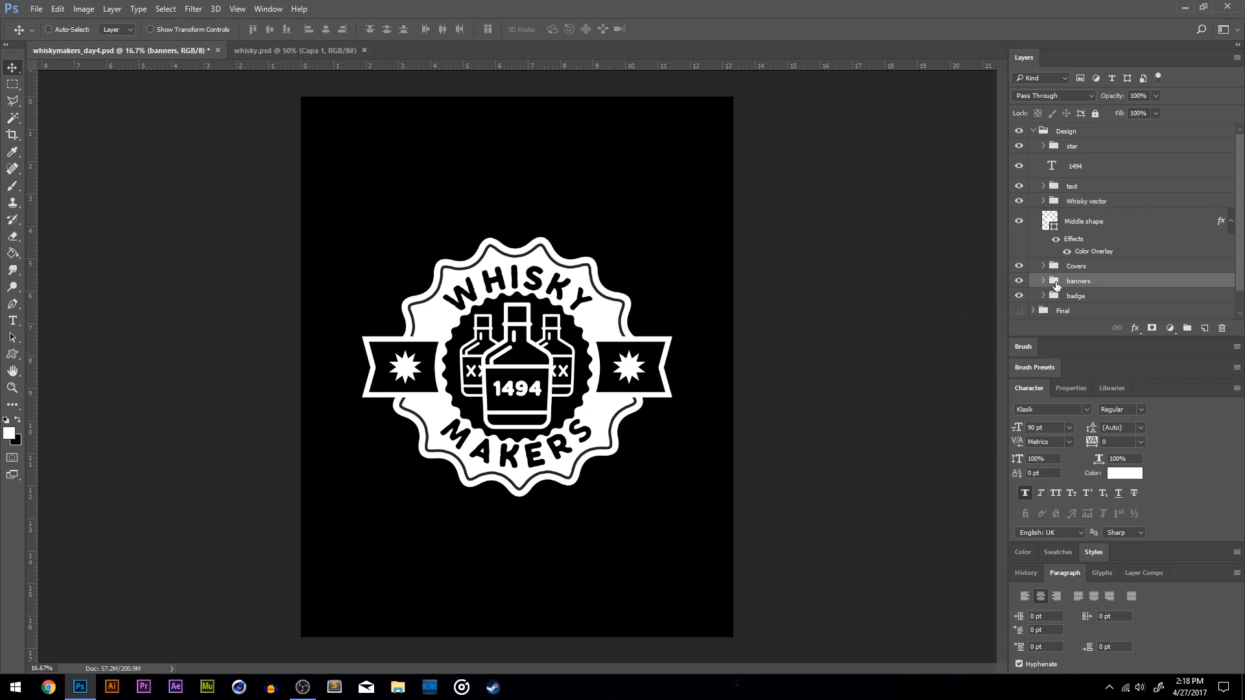
{"action": "left_click", "coordinate": [1043, 282]}
{"action": "left_click", "coordinate": [1074, 301]}
{"action": "scroll", "coordinate": [1074, 302], "scroll_direction": "down", "scroll_amount": 2}
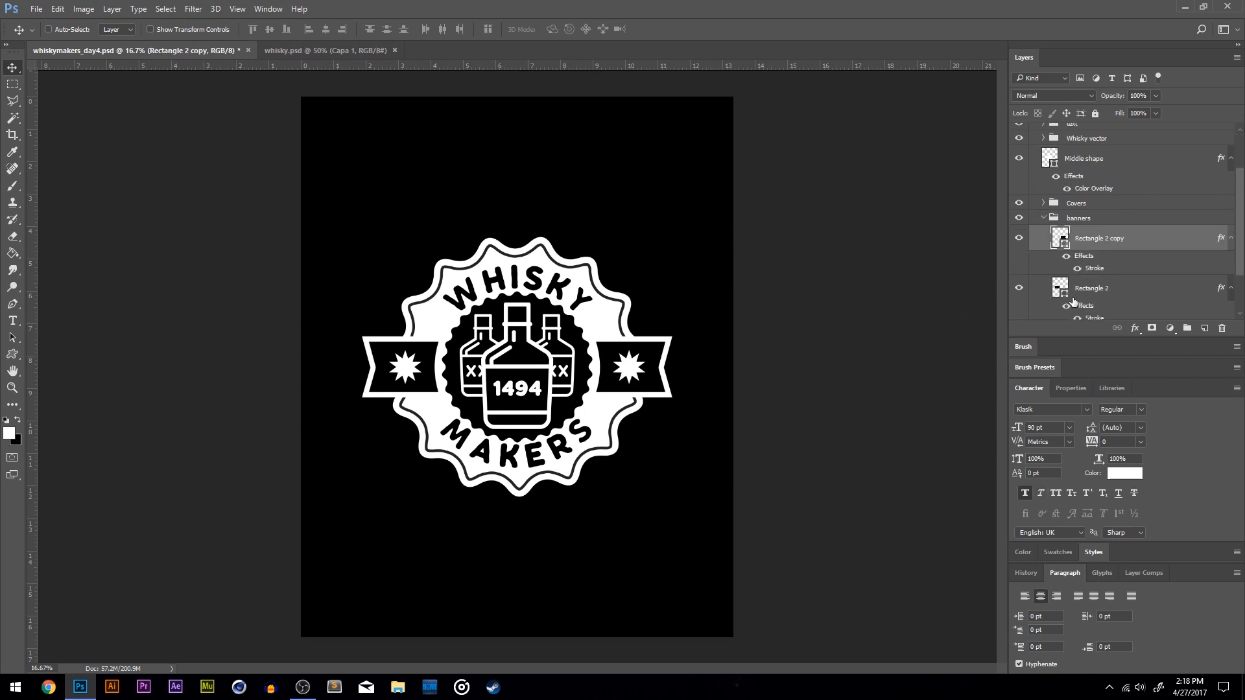
{"action": "key", "text": "Left"}
{"action": "key", "text": "Left"}
{"action": "key", "text": "Left"}
{"action": "key", "text": "Left"}
{"action": "key", "text": "Left"}
{"action": "key", "text": "Left"}
{"action": "key", "text": "Left"}
{"action": "key", "text": "Left"}
Nudge the left ribbon inward to match and center the banners group horizontally on the canvas.
{"action": "left_click", "coordinate": [1106, 303]}
{"action": "key", "text": "Right"}
{"action": "key", "text": "Right"}
{"action": "key", "text": "Right"}
{"action": "key", "text": "Right"}
{"action": "key", "text": "Right"}
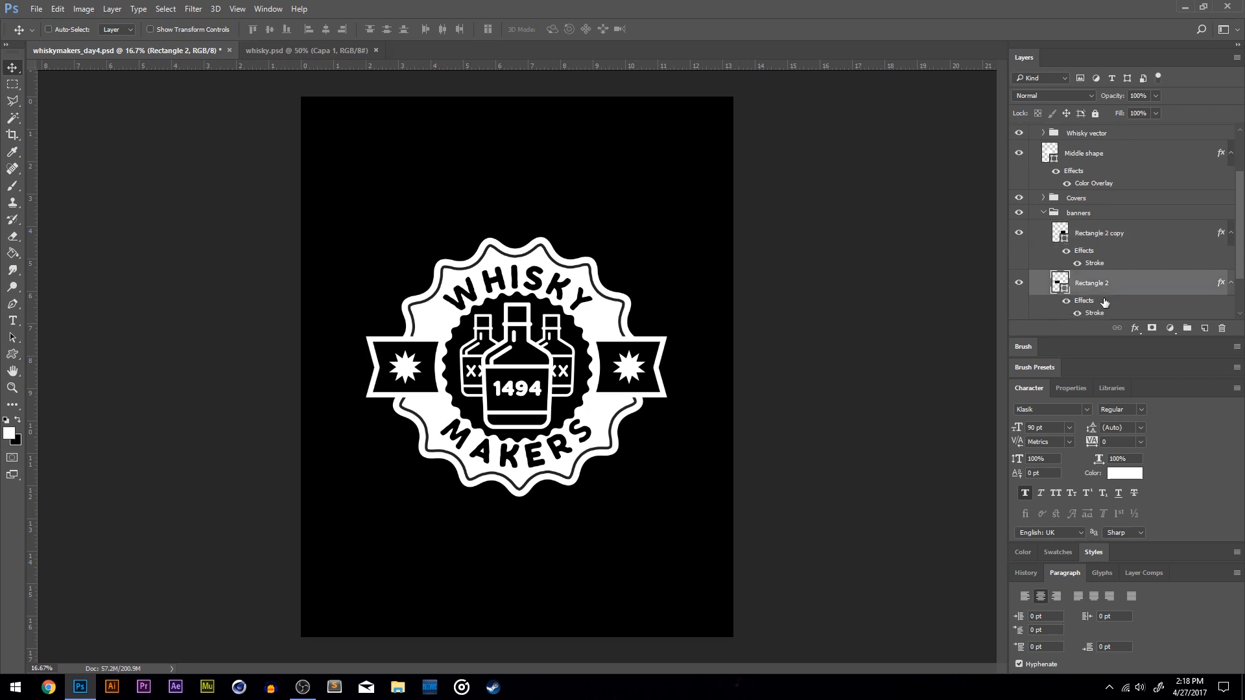
{"action": "left_click", "coordinate": [1079, 214]}
{"action": "left_click", "coordinate": [329, 28]}
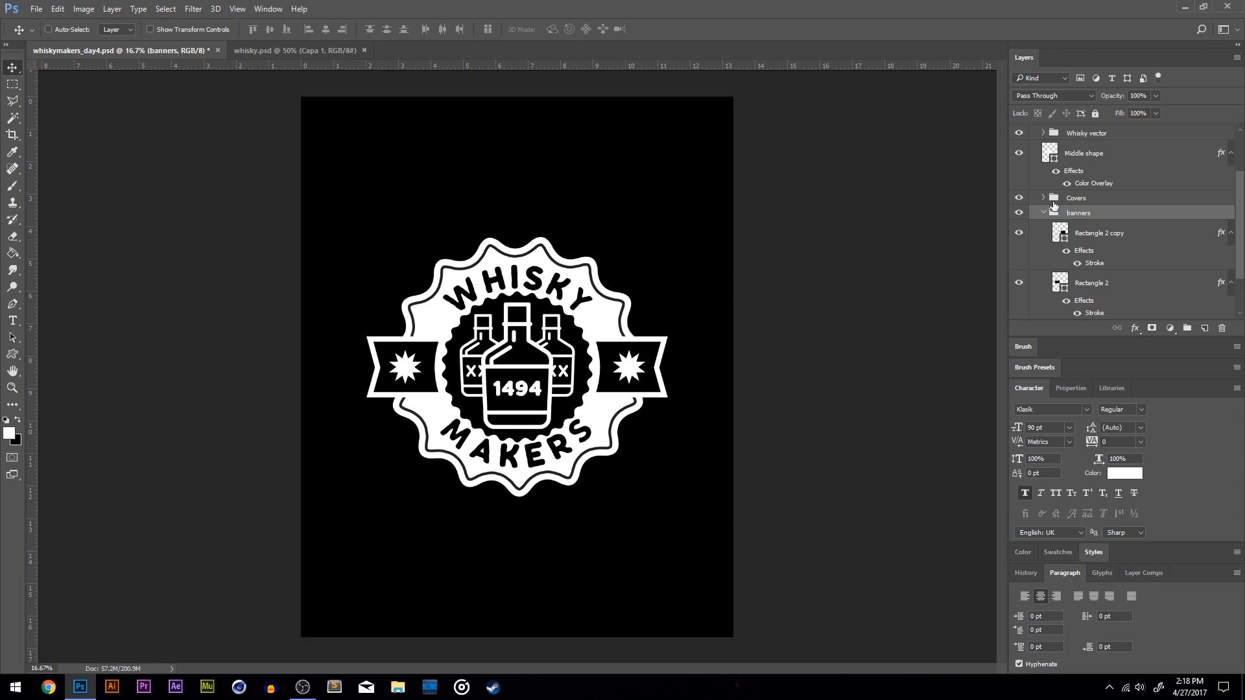
Nudge both starbursts slightly inward so they sit centered in the shifted ribbons.
{"action": "scroll", "coordinate": [1055, 205], "scroll_direction": "up", "scroll_amount": 2}
{"action": "left_click", "coordinate": [1044, 146]}
{"action": "left_click", "coordinate": [1082, 167]}
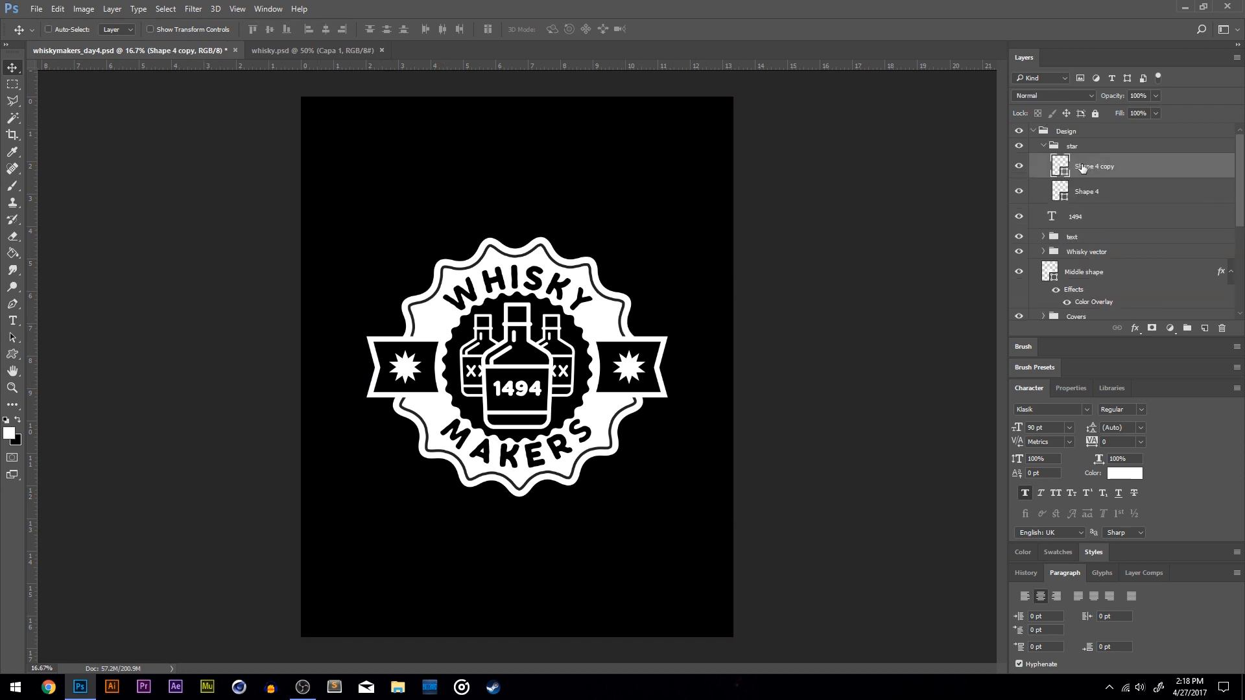
{"action": "left_click", "coordinate": [1091, 192]}
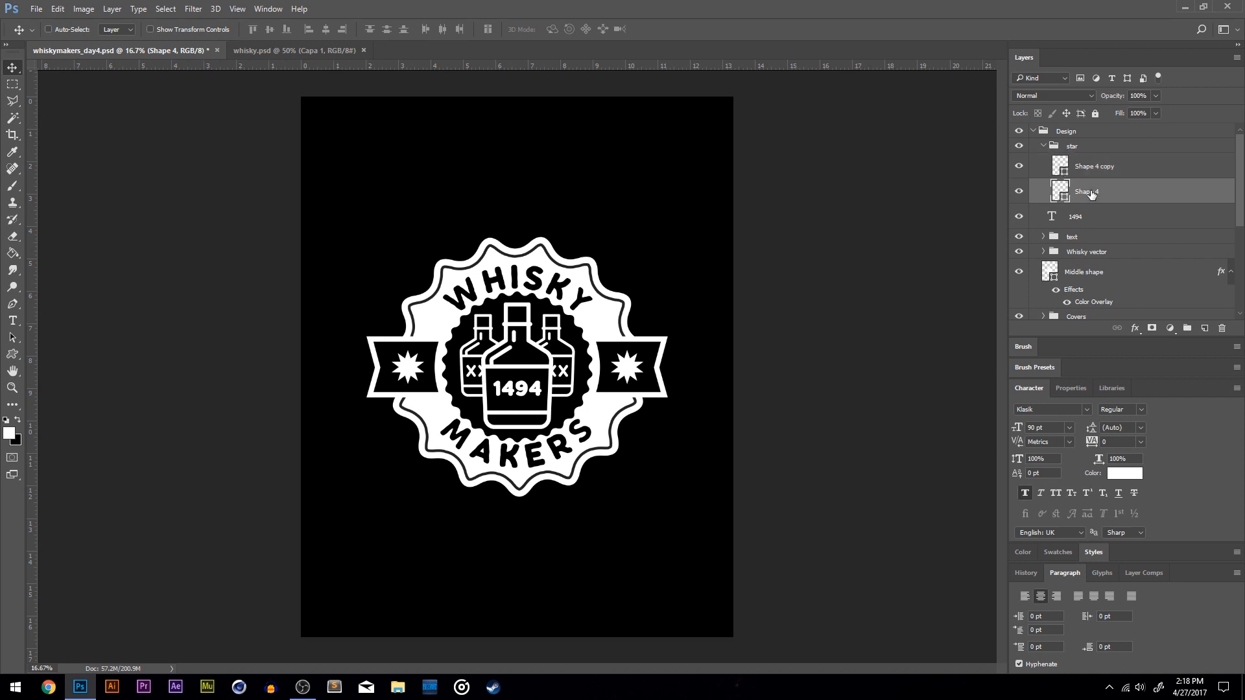
{"action": "left_click", "coordinate": [1080, 151]}
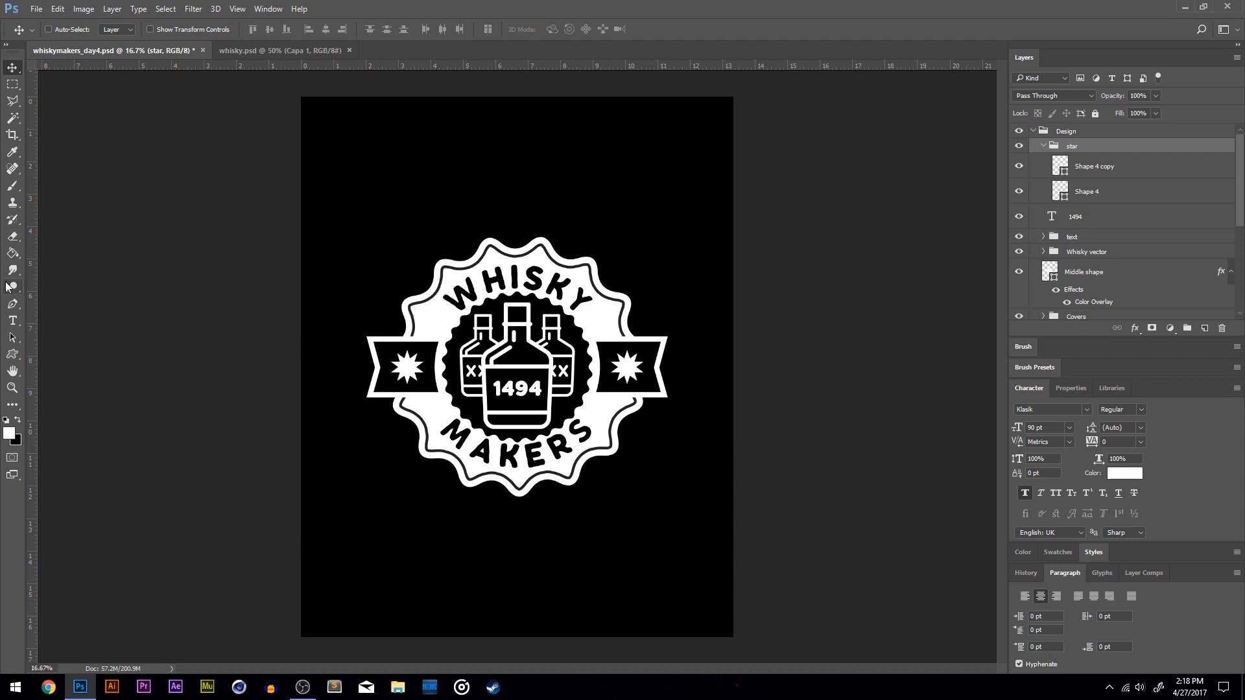
Try wider letter tracking of 160 on the WHISKY text and 150 on the MAKERS text.
{"action": "left_click", "coordinate": [12, 320]}
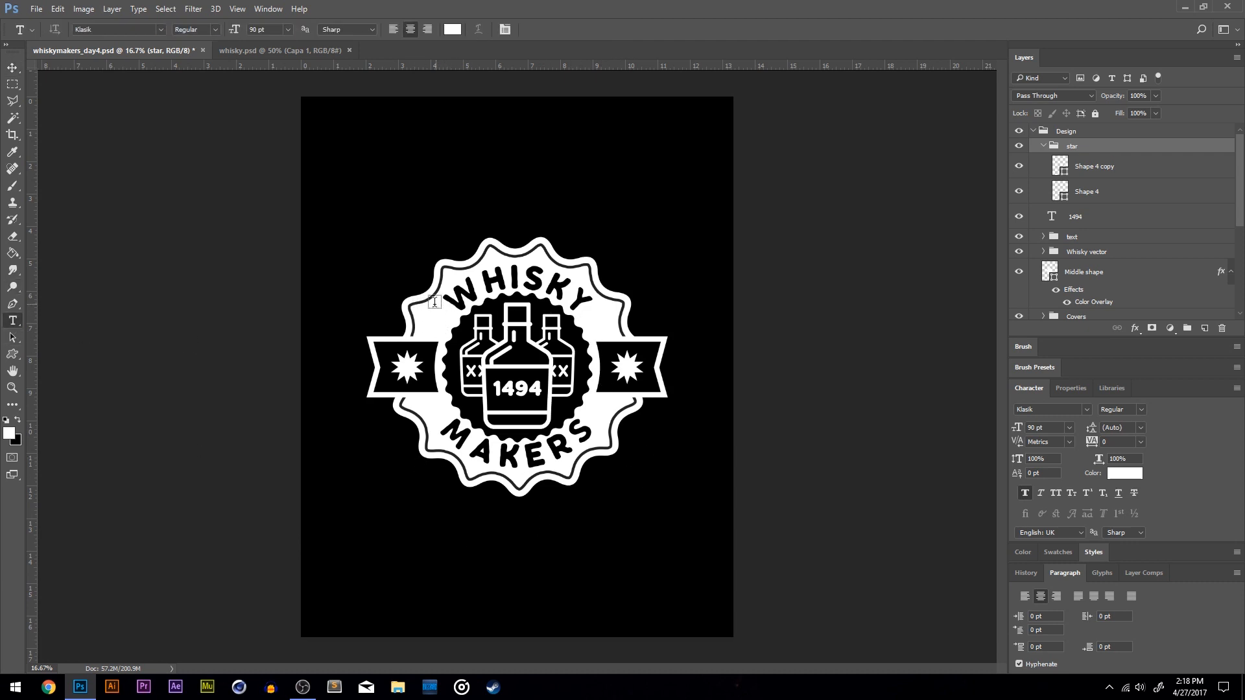
{"action": "double_click", "coordinate": [494, 283]}
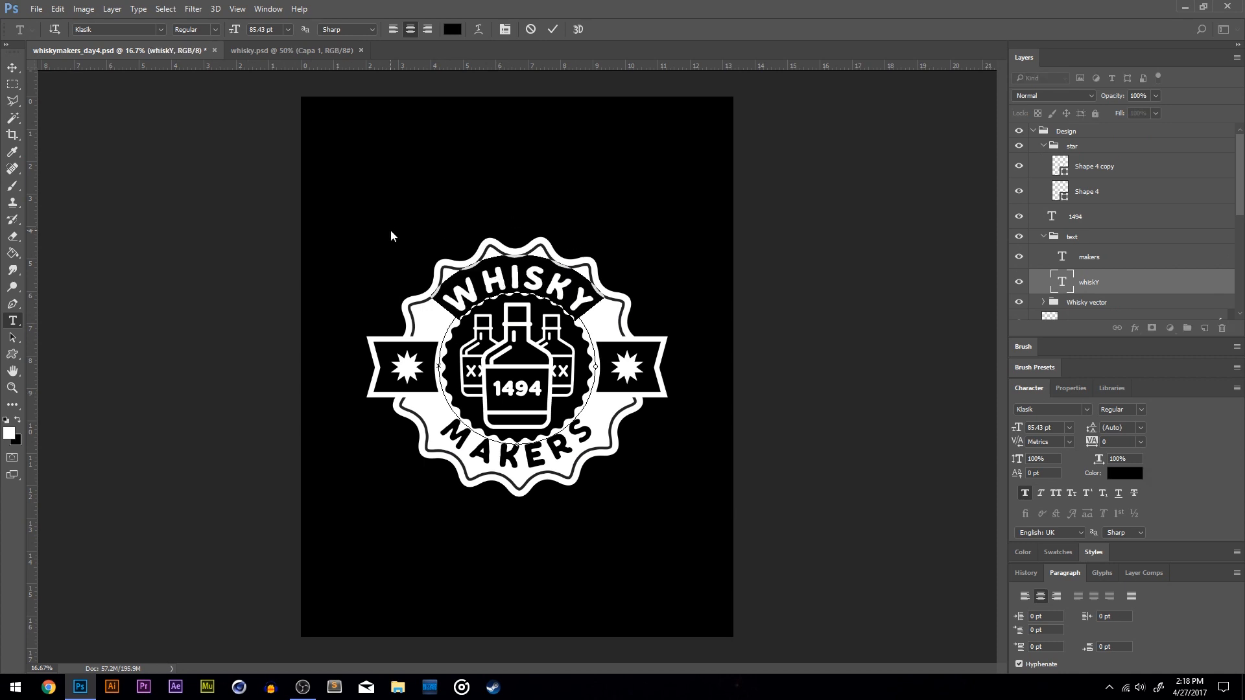
{"action": "left_click", "coordinate": [1026, 492]}
{"action": "left_click", "coordinate": [1026, 491]}
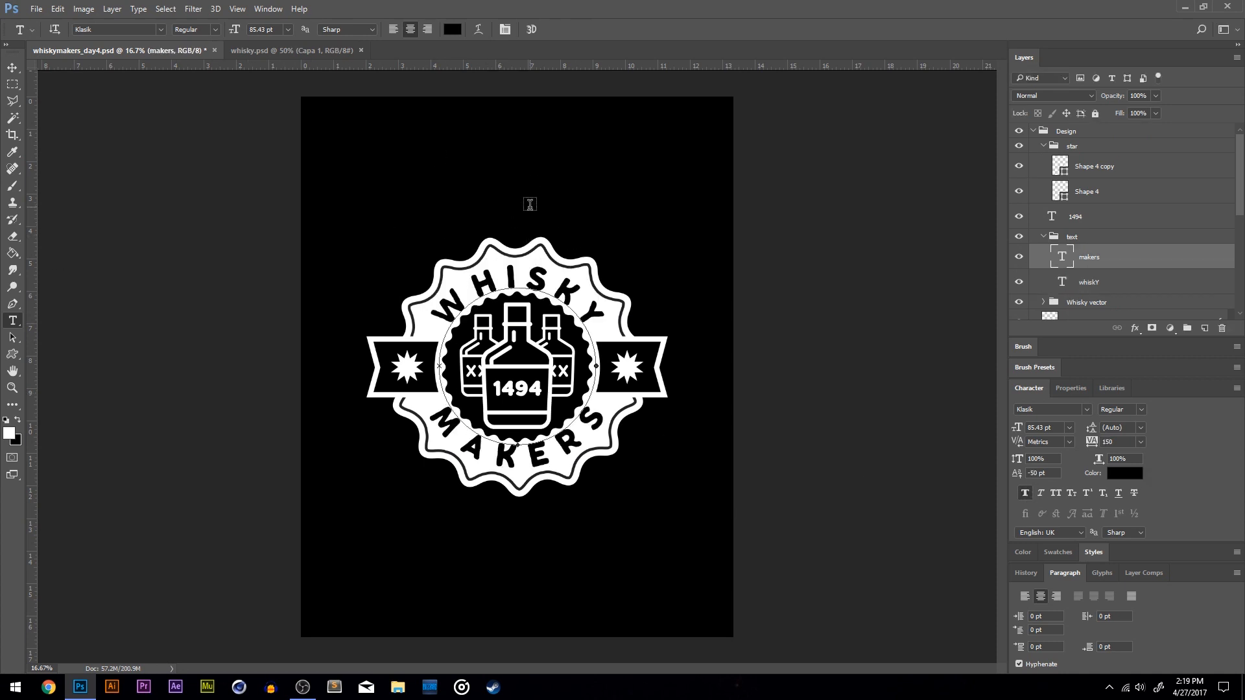
Set the curved WHISKY text to 90 pt with a tracking of 100.
{"action": "double_click", "coordinate": [517, 283]}
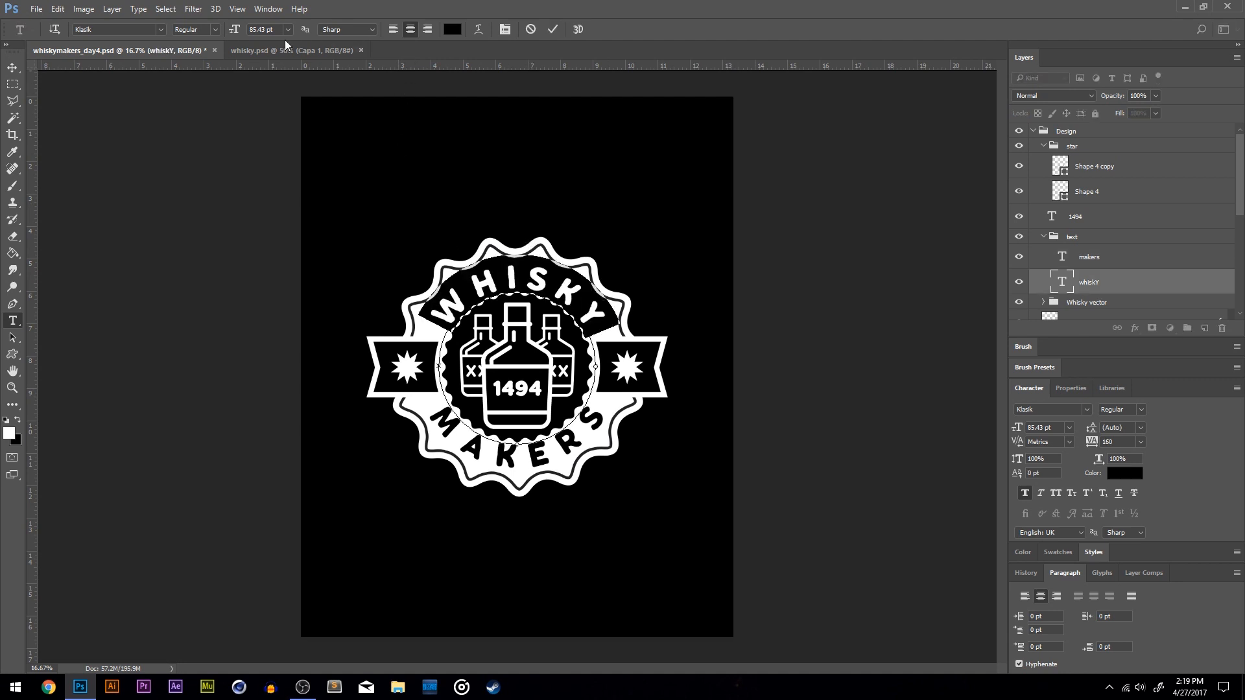
{"action": "type", "text": "90"}
{"action": "key", "text": "Return"}
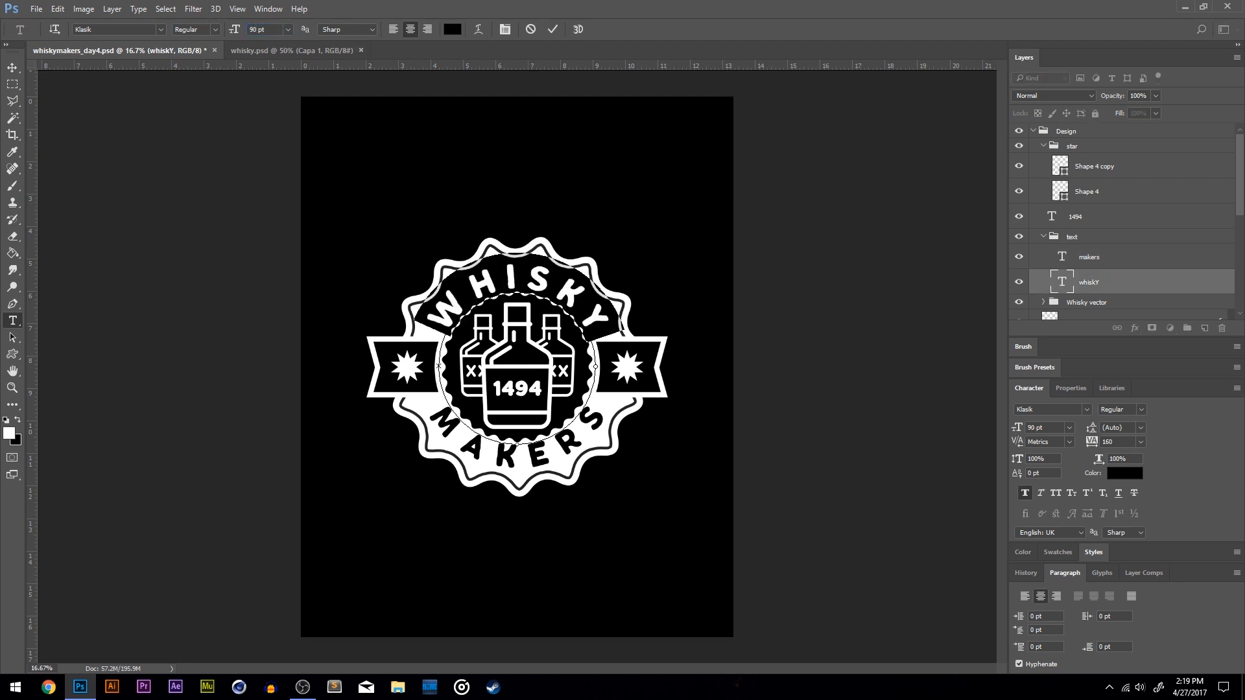
{"action": "left_click", "coordinate": [551, 275]}
{"action": "double_click", "coordinate": [552, 275]}
{"action": "left_click", "coordinate": [1117, 443]}
{"action": "type", "text": "100"}
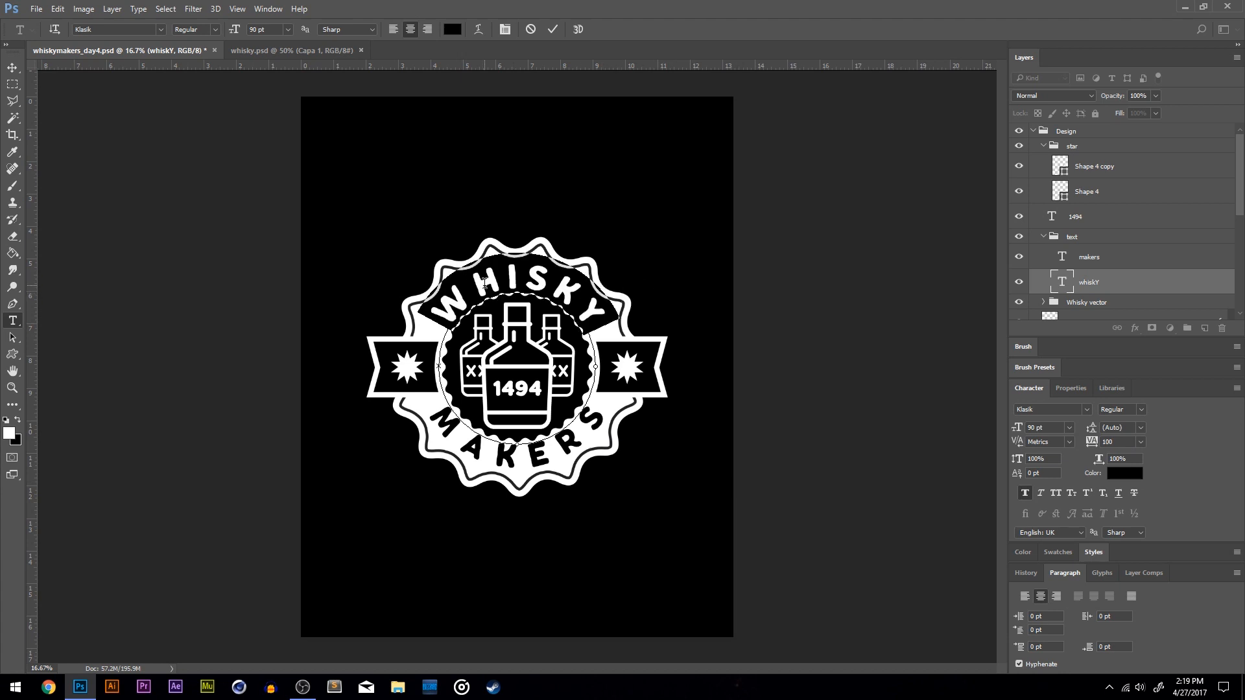
{"action": "left_click", "coordinate": [13, 68]}
Set the curved MAKERS text to 90 pt with a tracking of 90.
{"action": "key", "text": "t"}
{"action": "double_click", "coordinate": [534, 454]}
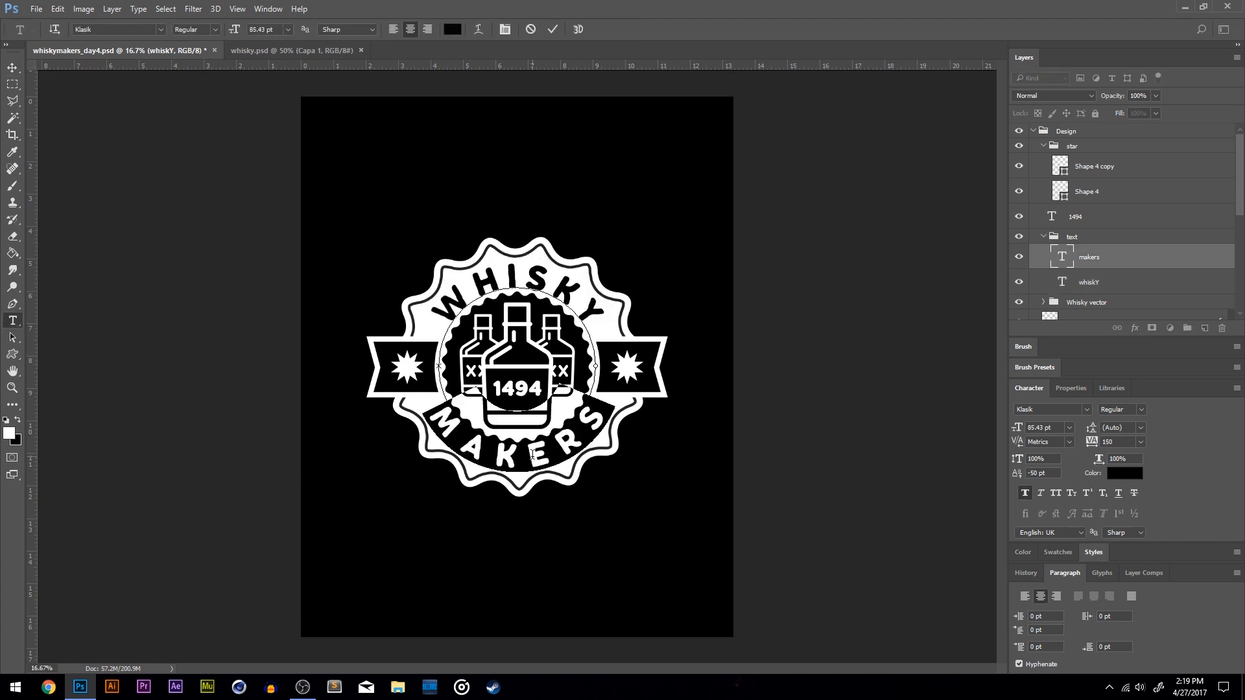
{"action": "left_click", "coordinate": [261, 30]}
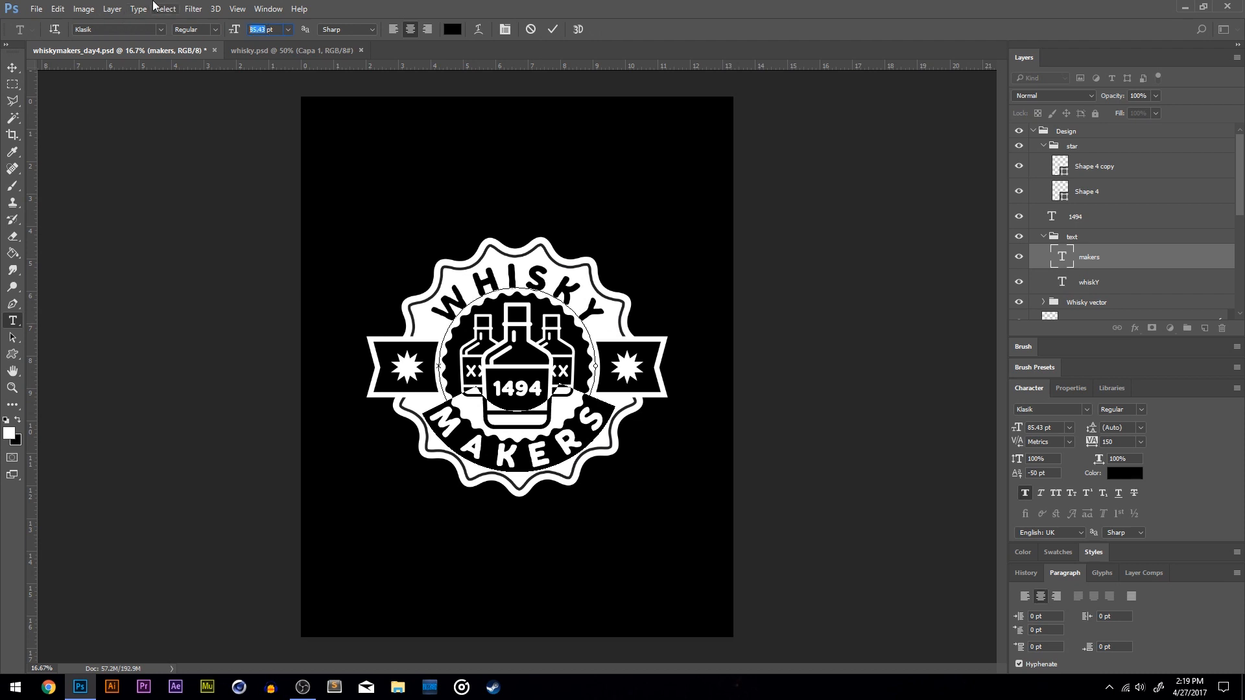
{"action": "type", "text": "90"}
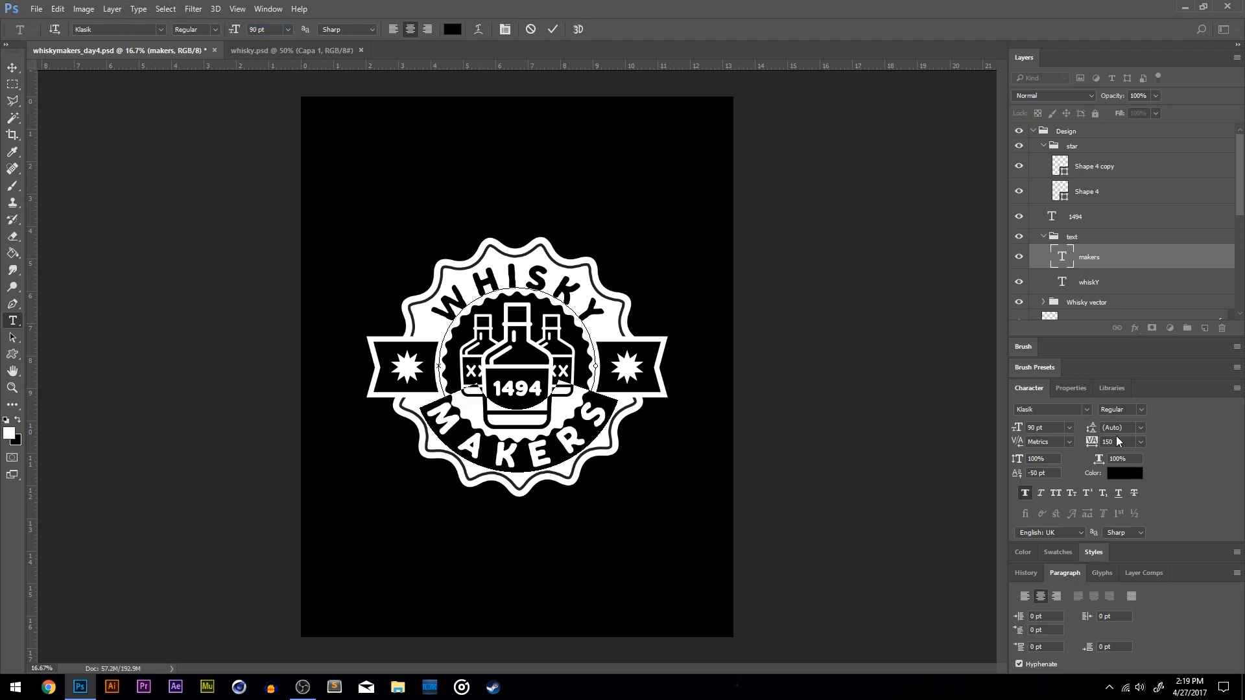
{"action": "type", "text": "-50"}
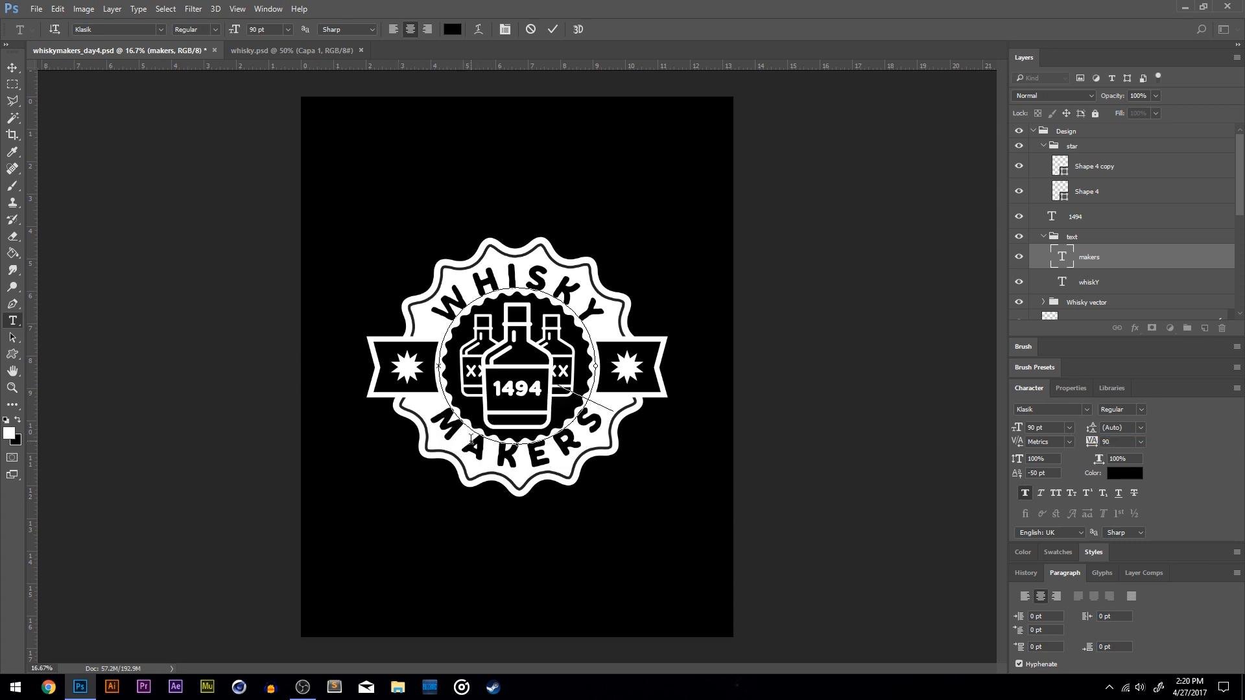
Set the baseline shift of the MAKERS text to -54 pt.
{"action": "double_click", "coordinate": [472, 439]}
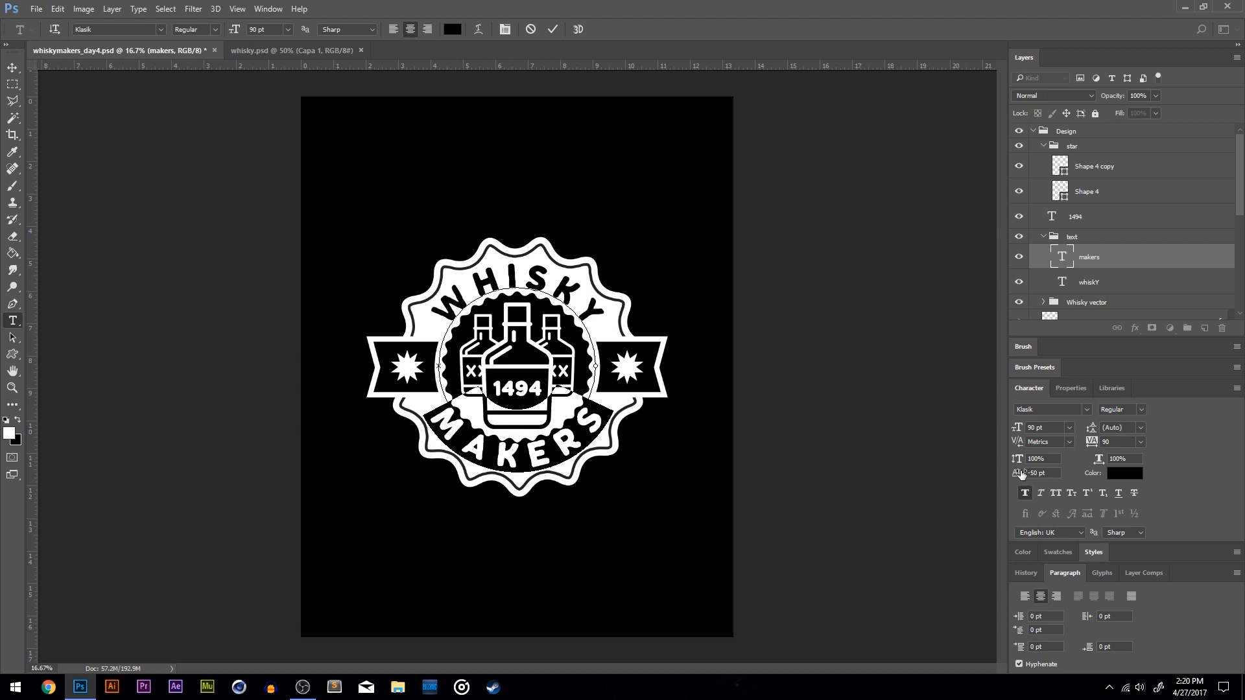
{"action": "left_click_drag", "start_coordinate": [1018, 474], "coordinate": [1016, 477]}
{"action": "left_click", "coordinate": [546, 415]}
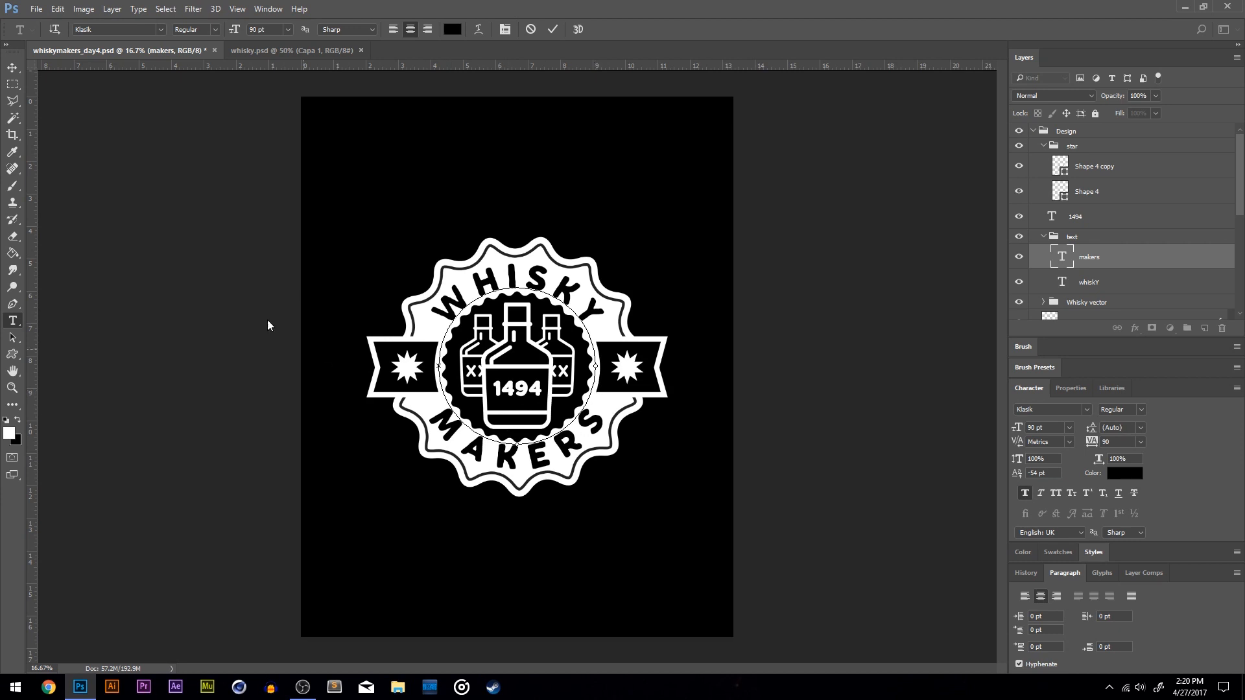
{"action": "left_click", "coordinate": [12, 68]}
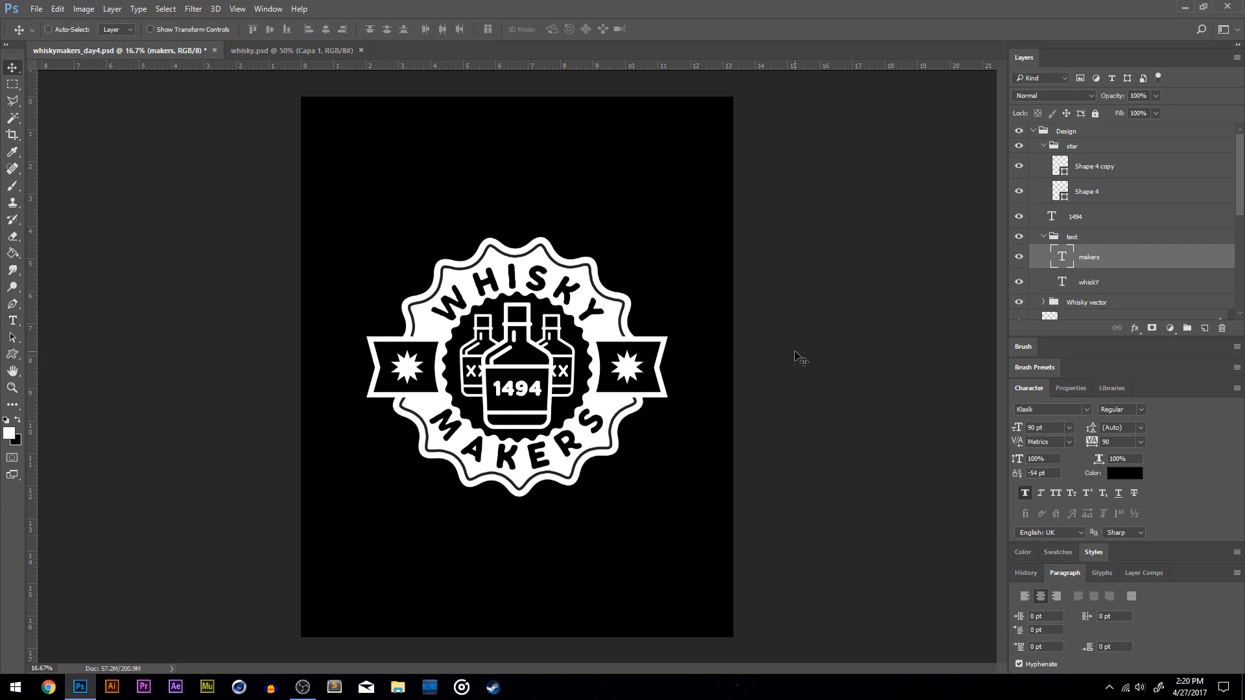
Collapse and hide the Design group and show the Final group to examine the reference badge.
{"action": "left_click", "coordinate": [1034, 131]}
{"action": "left_click", "coordinate": [1019, 131]}
{"action": "left_click", "coordinate": [1019, 146]}
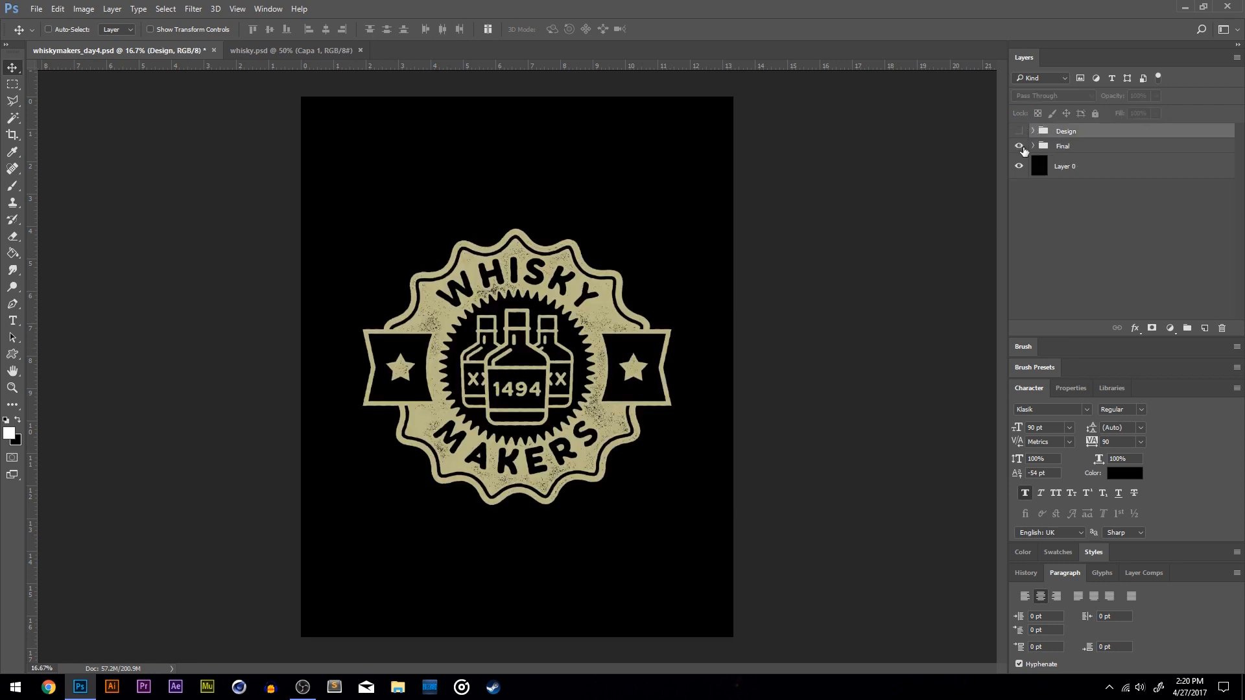